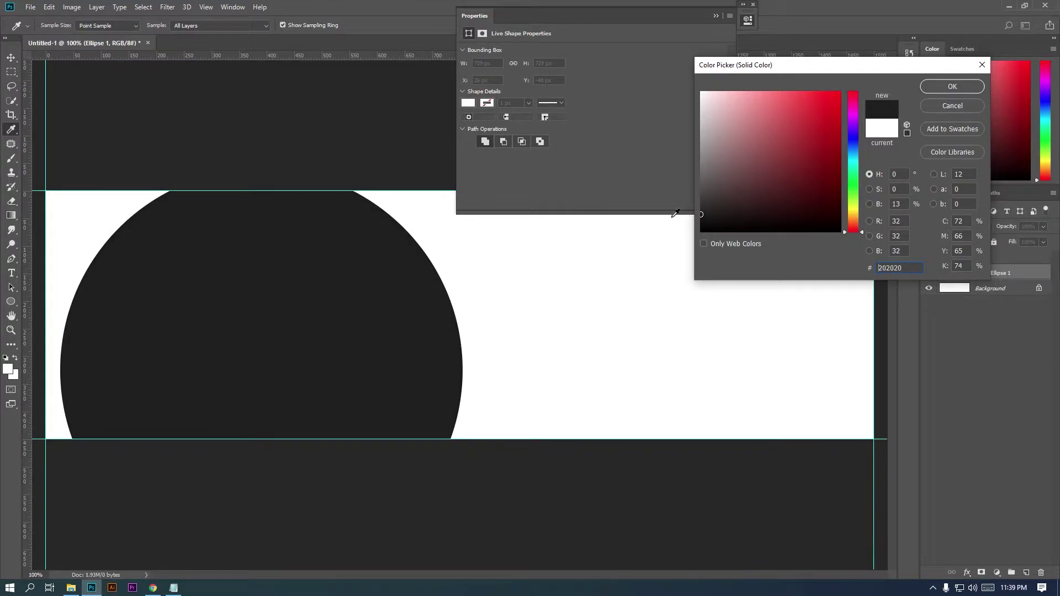
Fill the circle with dark grey 202020 and move it to the canvas's upper-left corner.
{"action": "left_click", "coordinate": [953, 87]}
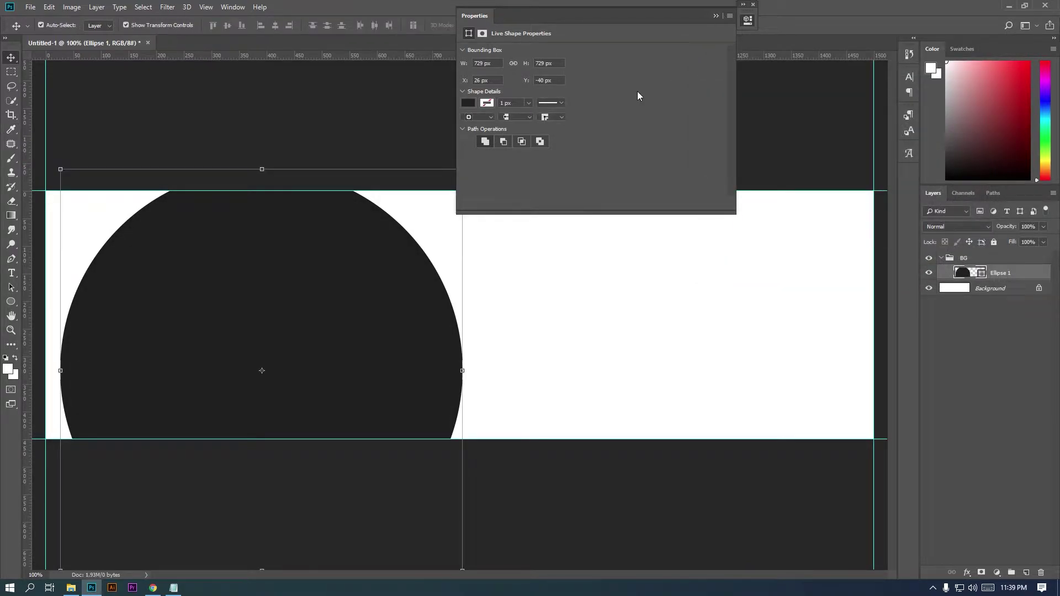
{"action": "left_click", "coordinate": [716, 16]}
{"action": "left_click_drag", "start_coordinate": [344, 325], "coordinate": [158, 187]}
{"action": "left_click_drag", "start_coordinate": [179, 353], "coordinate": [156, 357]}
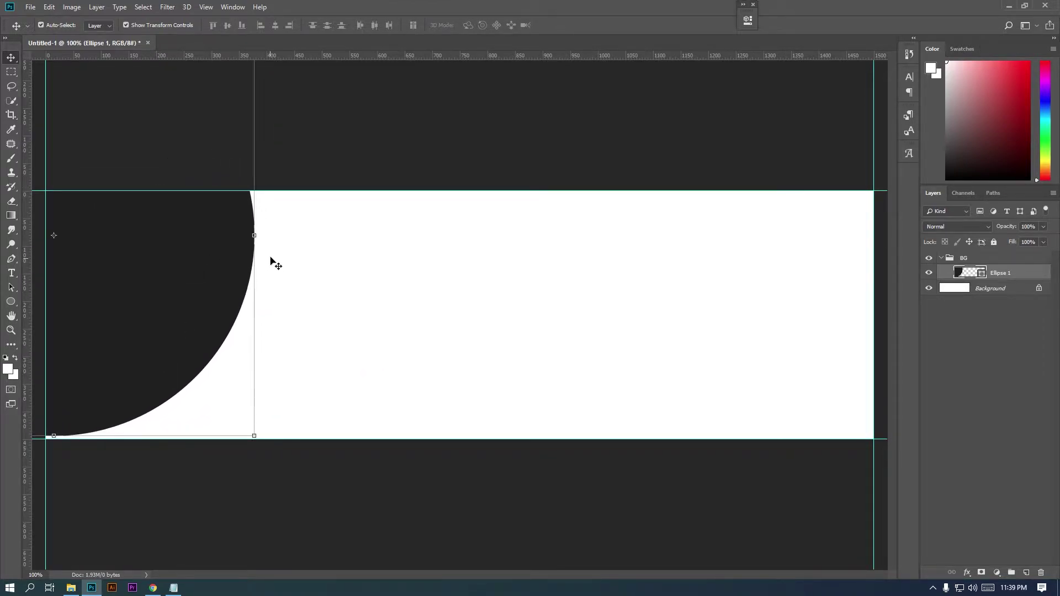
Enlarge the dark circle and centre it on the canvas's upper-left corner so its lower edge meets the bottom guide.
{"action": "left_click", "coordinate": [257, 239]}
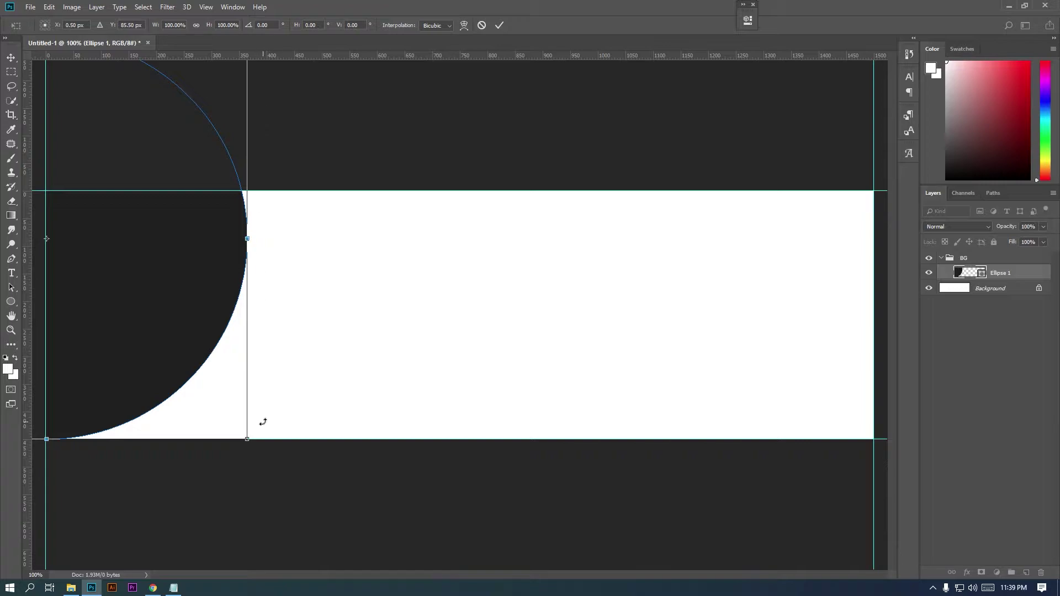
{"action": "left_click_drag", "start_coordinate": [248, 443], "coordinate": [340, 534]}
{"action": "left_click_drag", "start_coordinate": [201, 352], "coordinate": [155, 260]}
{"action": "key", "text": "Return"}
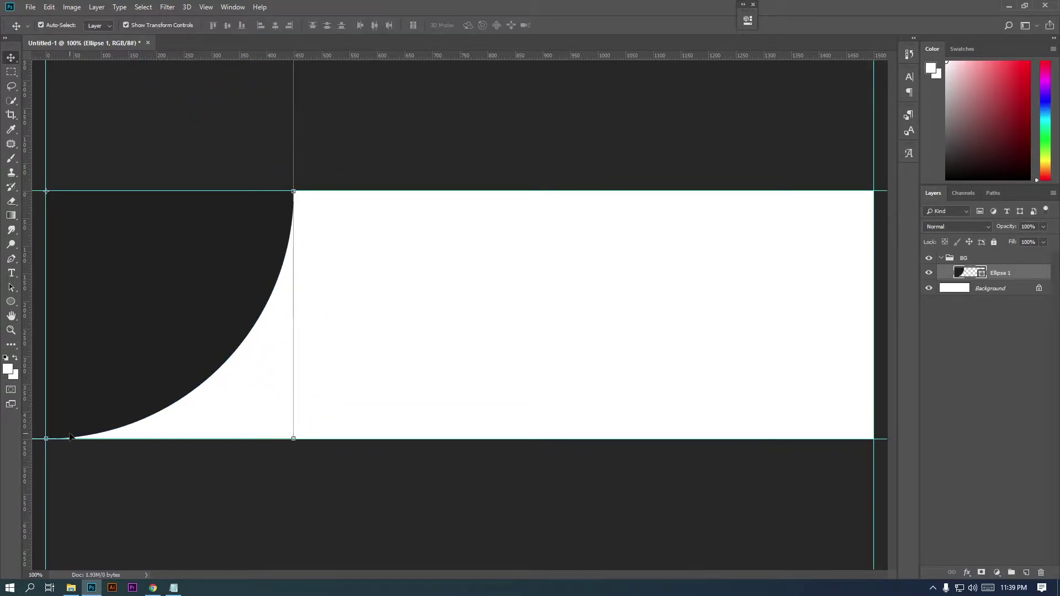
Duplicate the dark circle's layer and recolour the copy with a bright amber orange.
{"action": "left_click_drag", "start_coordinate": [1010, 275], "coordinate": [1026, 573]}
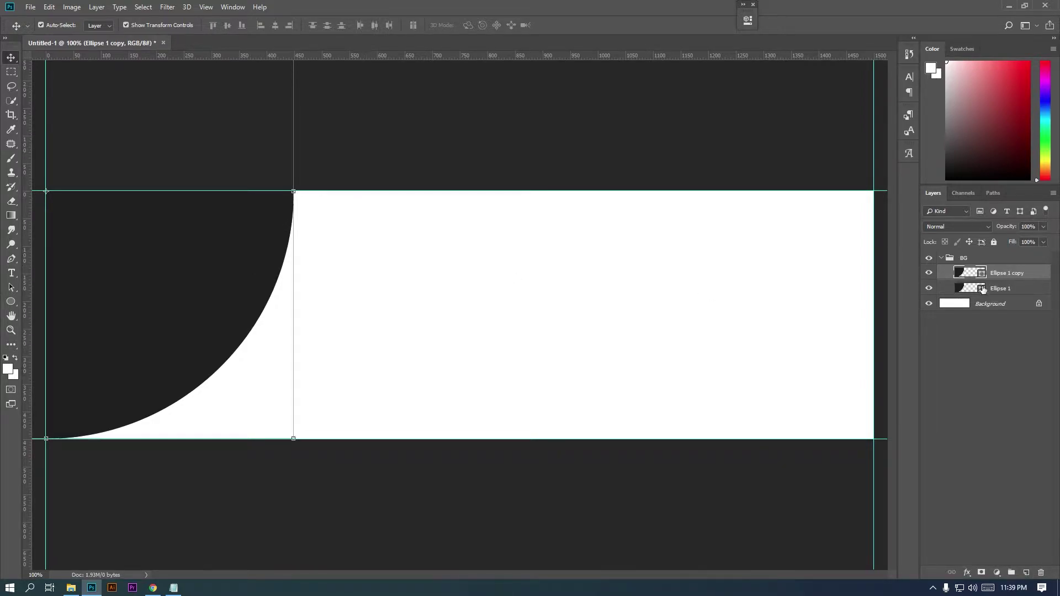
{"action": "double_click", "coordinate": [982, 274]}
{"action": "left_click", "coordinate": [857, 217]}
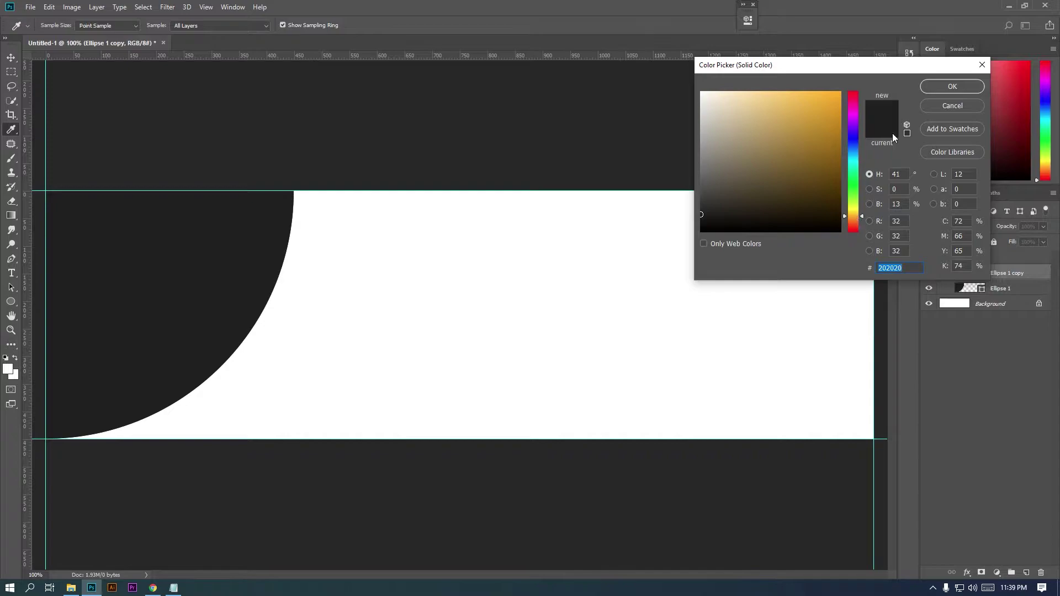
{"action": "left_click", "coordinate": [832, 113]}
{"action": "left_click", "coordinate": [953, 87]}
Place the amber circle beneath the dark one and shift it slightly to the right to form a crescent.
{"action": "left_click_drag", "start_coordinate": [1005, 274], "coordinate": [1003, 295]}
{"action": "left_click_drag", "start_coordinate": [253, 268], "coordinate": [282, 279]}
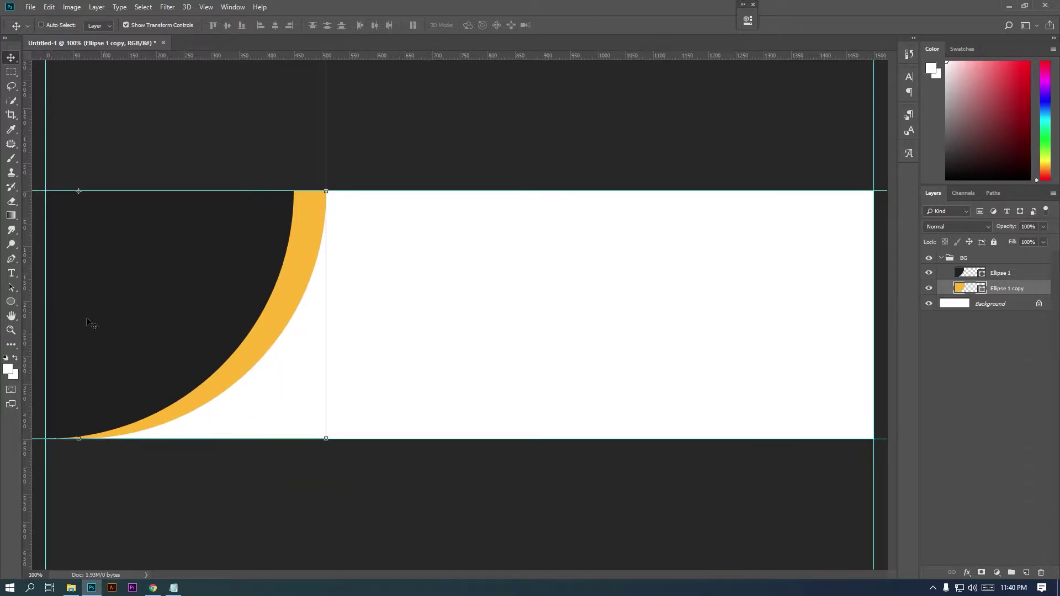
{"action": "left_click", "coordinate": [12, 74]}
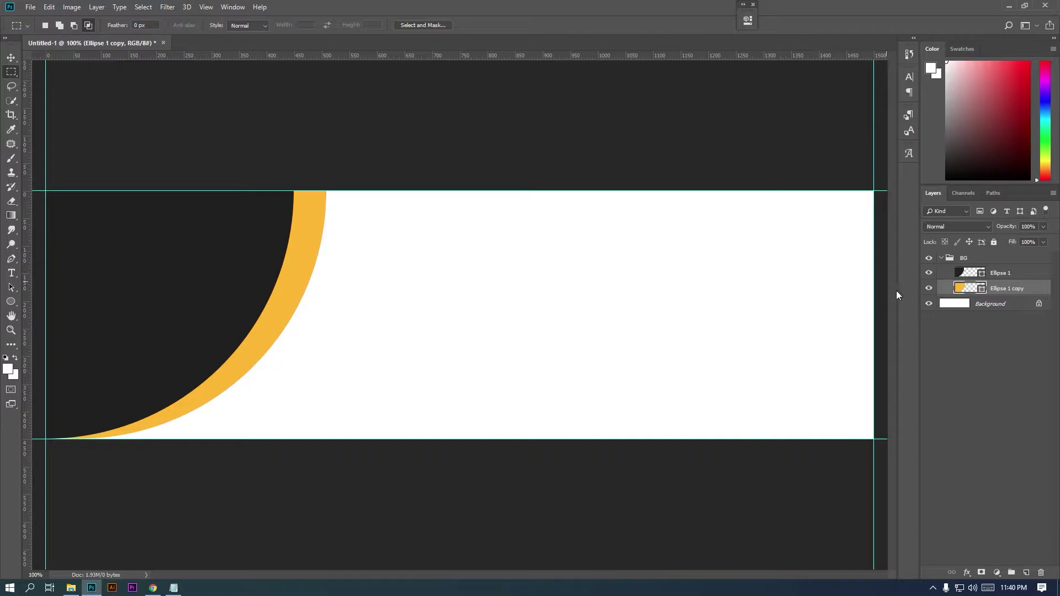
On a new layer above the dark circle, draw a closed pen path curving around the canvas's lower-right corner.
{"action": "left_click", "coordinate": [1010, 275]}
{"action": "left_click", "coordinate": [1027, 573]}
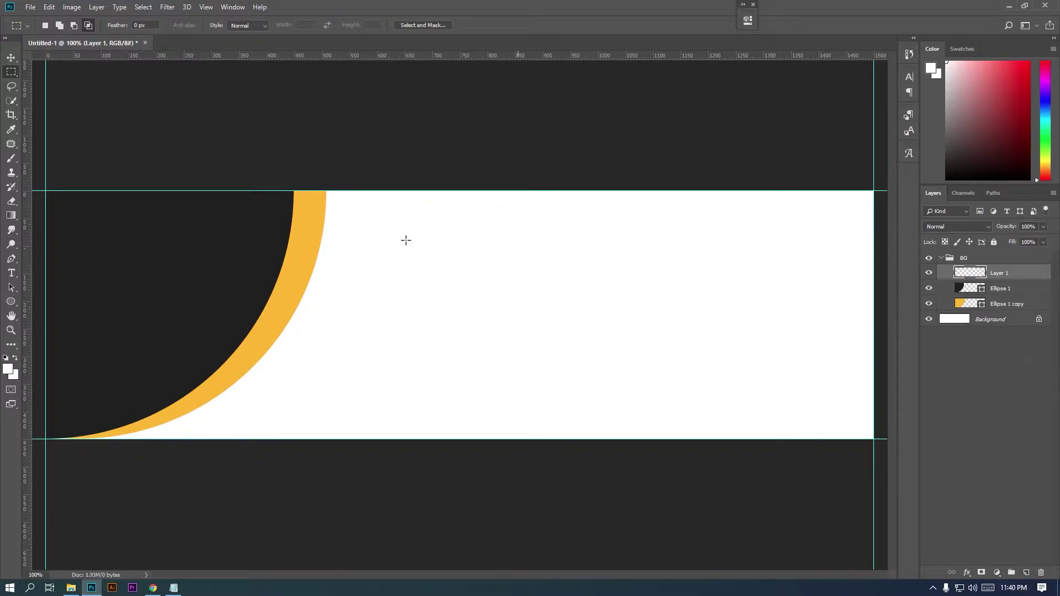
{"action": "left_click", "coordinate": [11, 258]}
{"action": "left_click", "coordinate": [874, 191]}
{"action": "left_click_drag", "start_coordinate": [683, 439], "coordinate": [896, 446]}
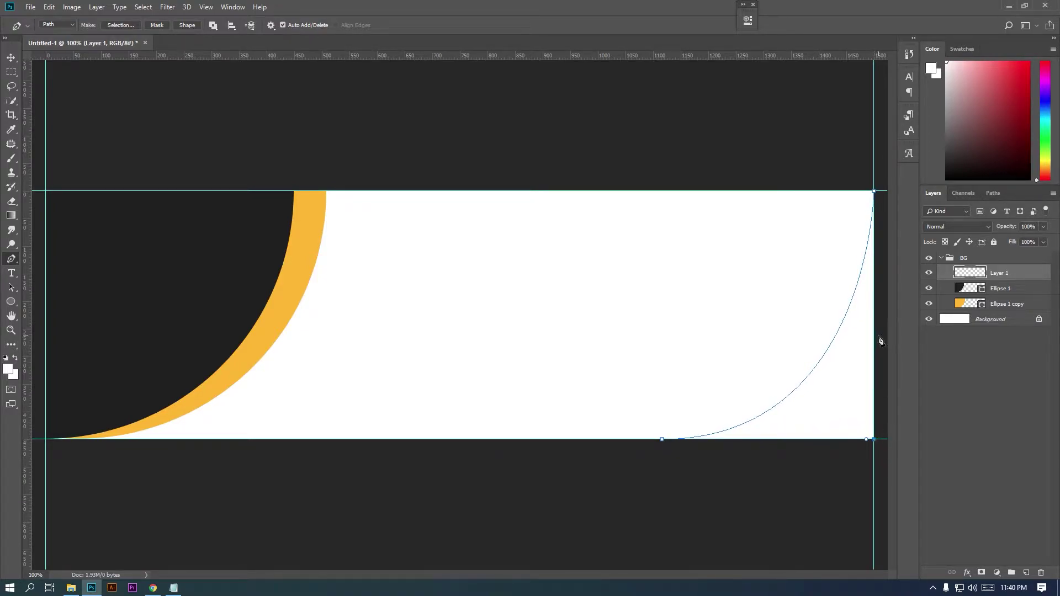
{"action": "left_click", "coordinate": [878, 193]}
{"action": "right_click", "coordinate": [881, 336]}
{"action": "right_click", "coordinate": [852, 336]}
{"action": "left_click", "coordinate": [874, 391]}
{"action": "left_click", "coordinate": [518, 220]}
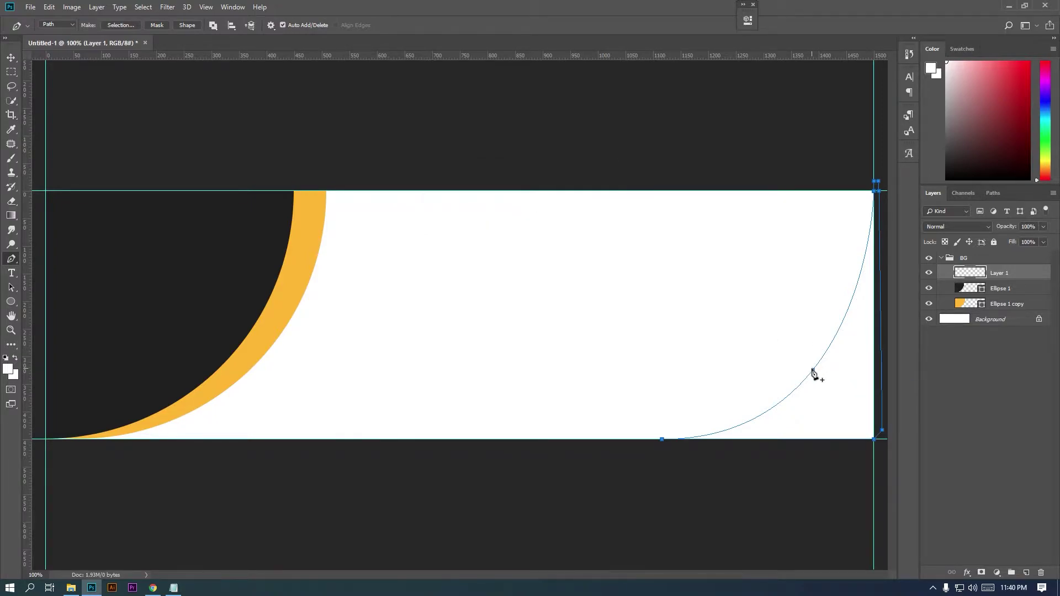
Turn the corner path into a selection with 0 px feather and fill it with a solid colour sampled from the amber crescent.
{"action": "right_click", "coordinate": [822, 381]}
{"action": "left_click", "coordinate": [856, 200]}
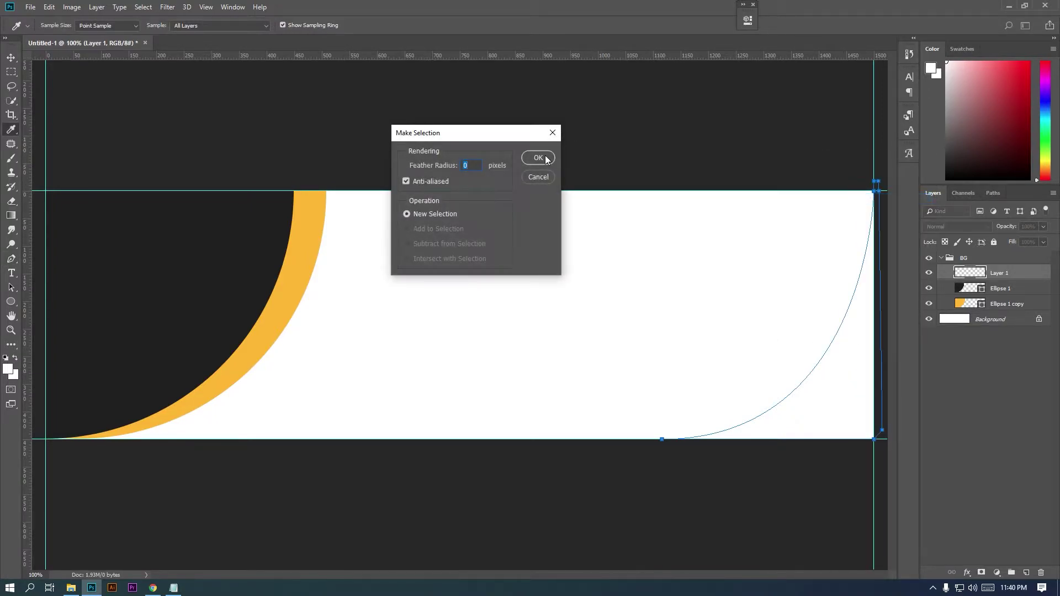
{"action": "left_click", "coordinate": [539, 157]}
{"action": "left_click", "coordinate": [996, 573]}
{"action": "left_click", "coordinate": [996, 376]}
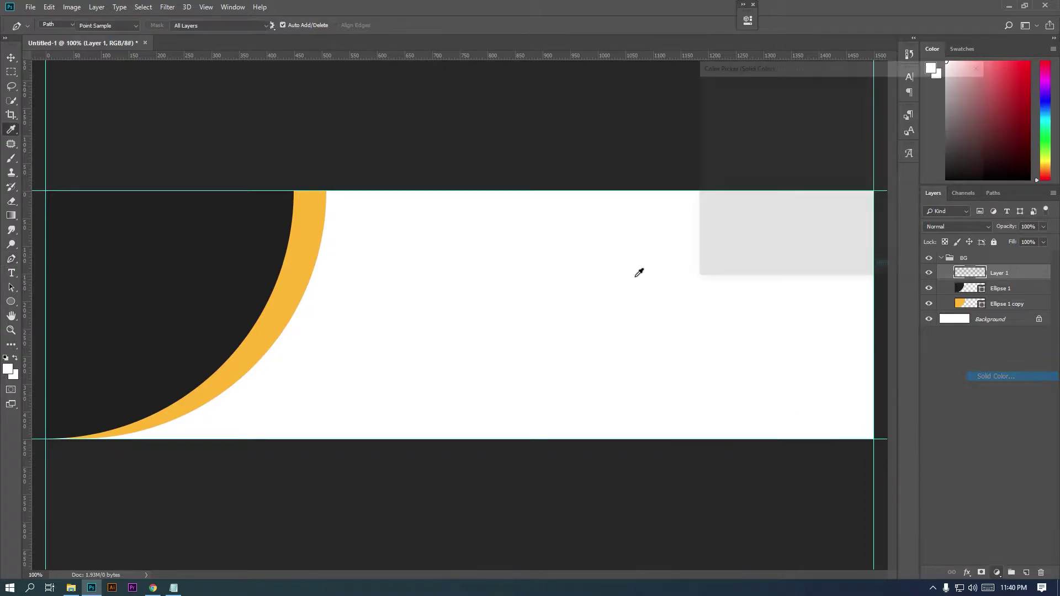
{"action": "left_click", "coordinate": [317, 234]}
{"action": "left_click", "coordinate": [948, 88]}
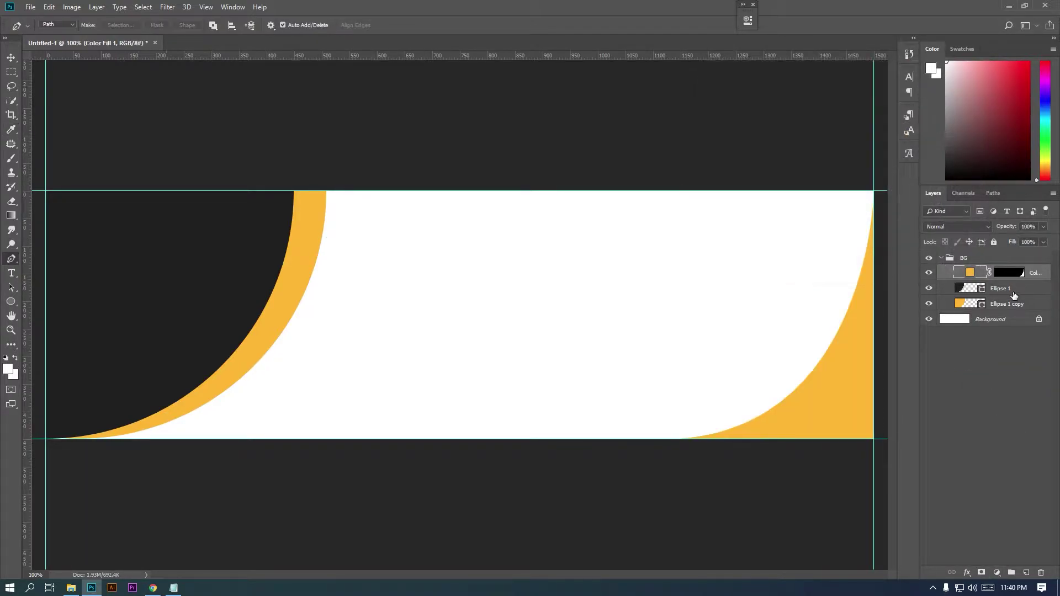
Convert the corner fill layer to a smart object and add a Color Overlay with Normal blend mode.
{"action": "right_click", "coordinate": [1048, 276]}
{"action": "left_click", "coordinate": [993, 264]}
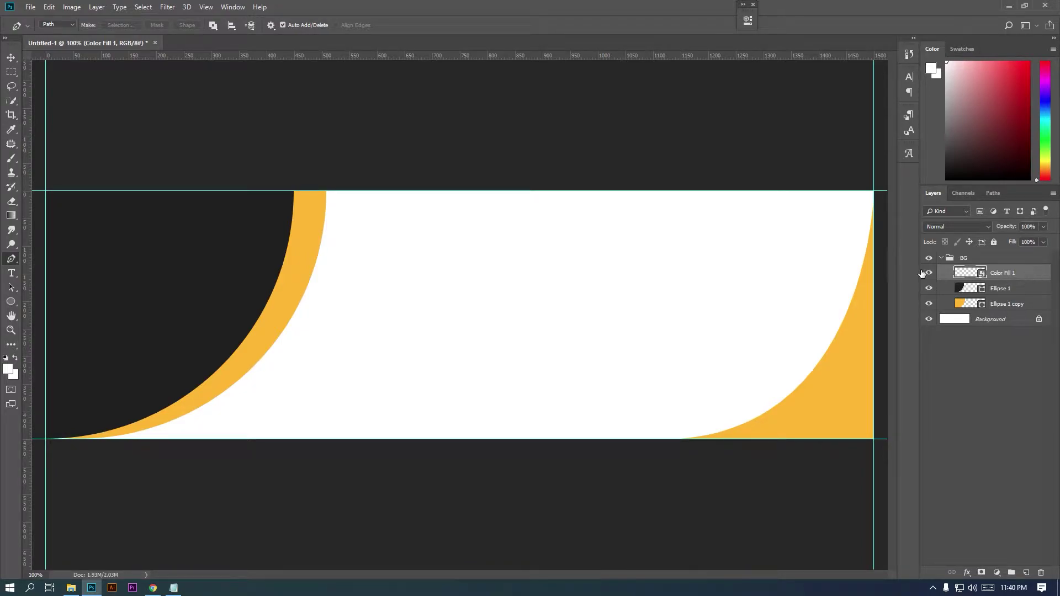
{"action": "double_click", "coordinate": [1021, 274]}
{"action": "left_click", "coordinate": [389, 469]}
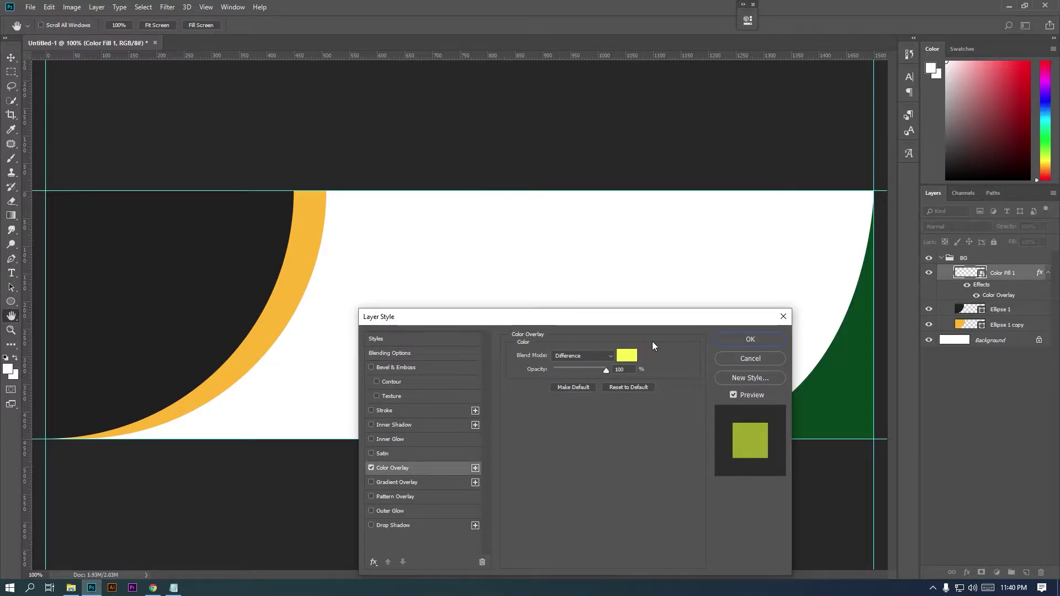
{"action": "left_click", "coordinate": [589, 360]}
{"action": "left_click", "coordinate": [583, 87]}
Set the overlay colour to the dark grey sampled from the large circle and collapse the layer's effects.
{"action": "left_click", "coordinate": [627, 355]}
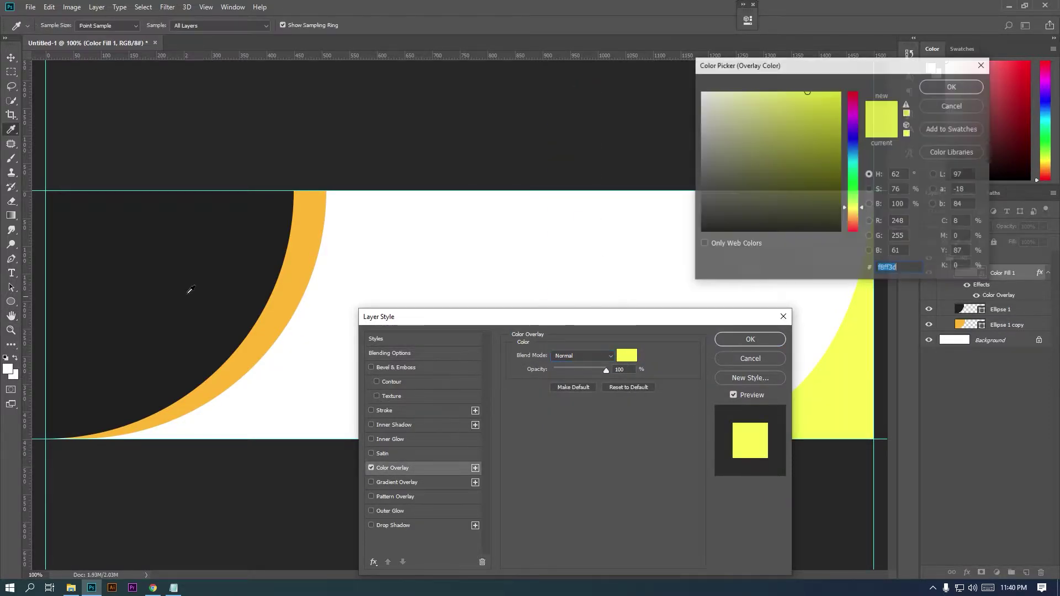
{"action": "left_click", "coordinate": [201, 296]}
{"action": "left_click", "coordinate": [742, 337]}
{"action": "left_click", "coordinate": [943, 89]}
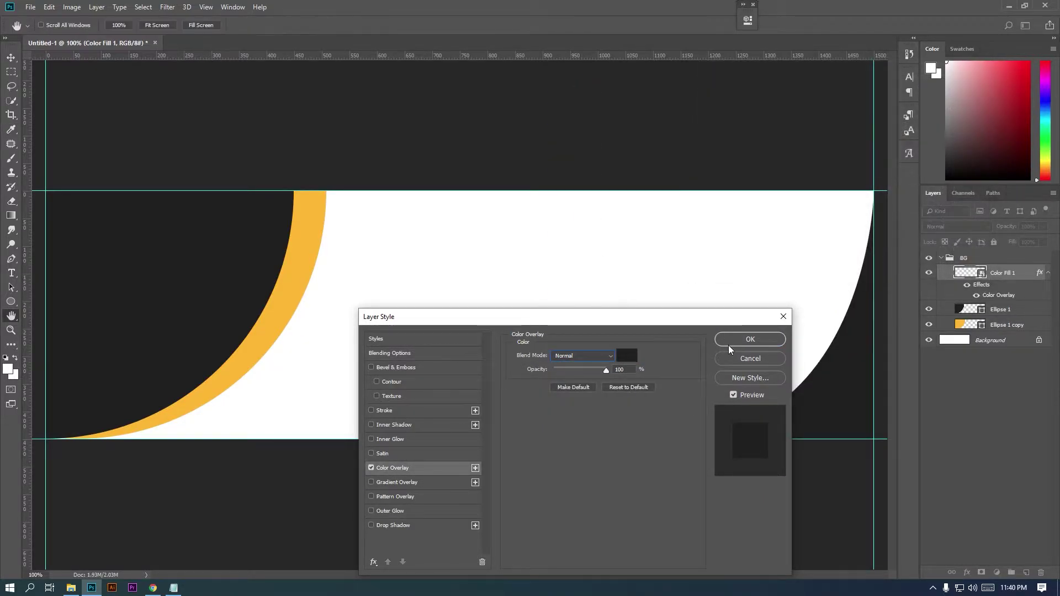
{"action": "left_click", "coordinate": [741, 340]}
{"action": "left_click", "coordinate": [1048, 274]}
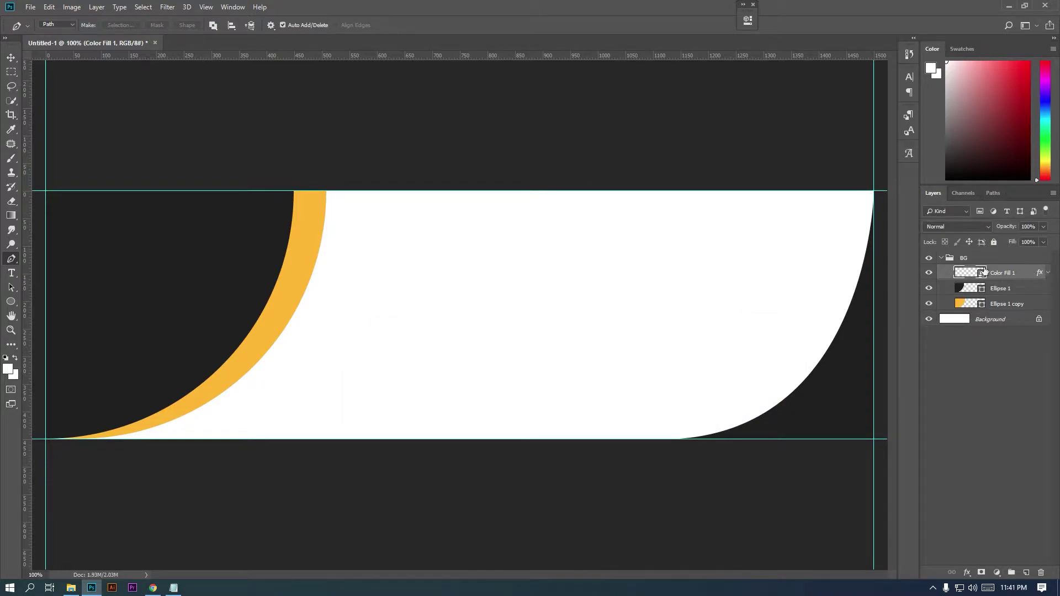
Collapse the BG group and create a new group named Main Photo above it.
{"action": "left_click", "coordinate": [1007, 262]}
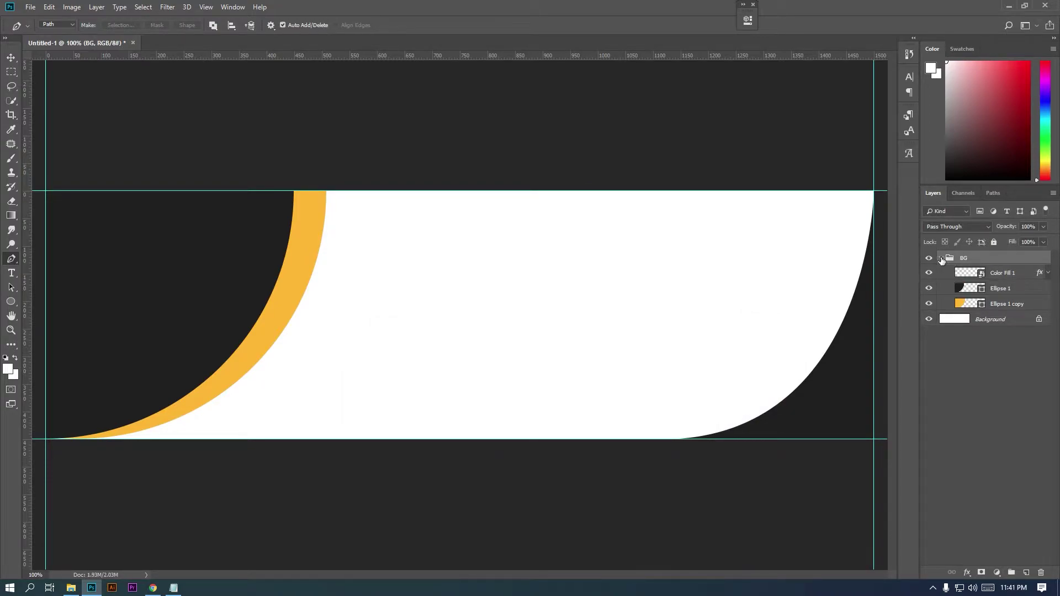
{"action": "left_click", "coordinate": [941, 258]}
{"action": "left_click", "coordinate": [1011, 575]}
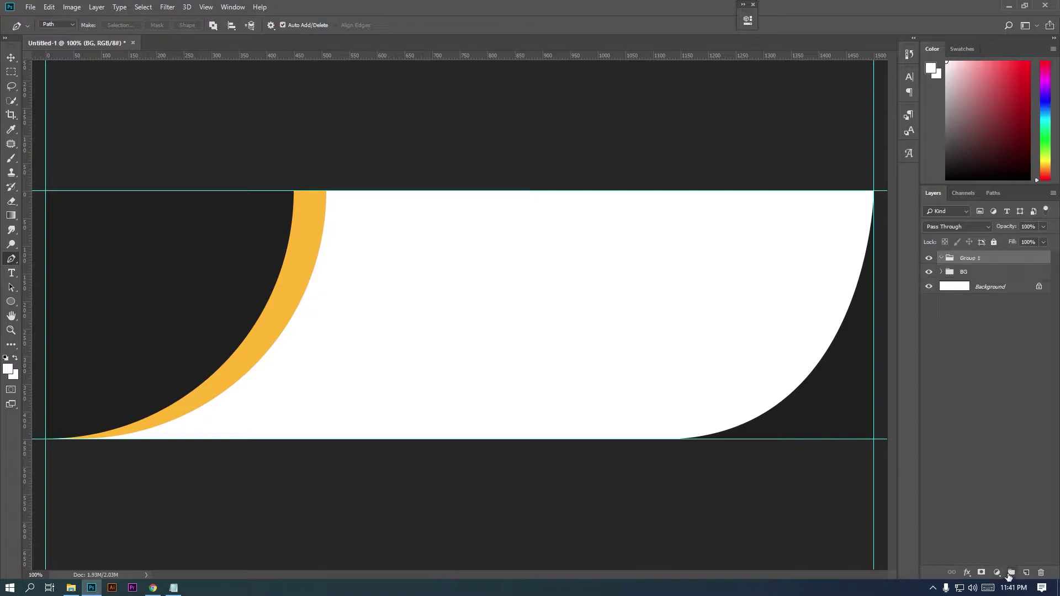
{"action": "double_click", "coordinate": [966, 258]}
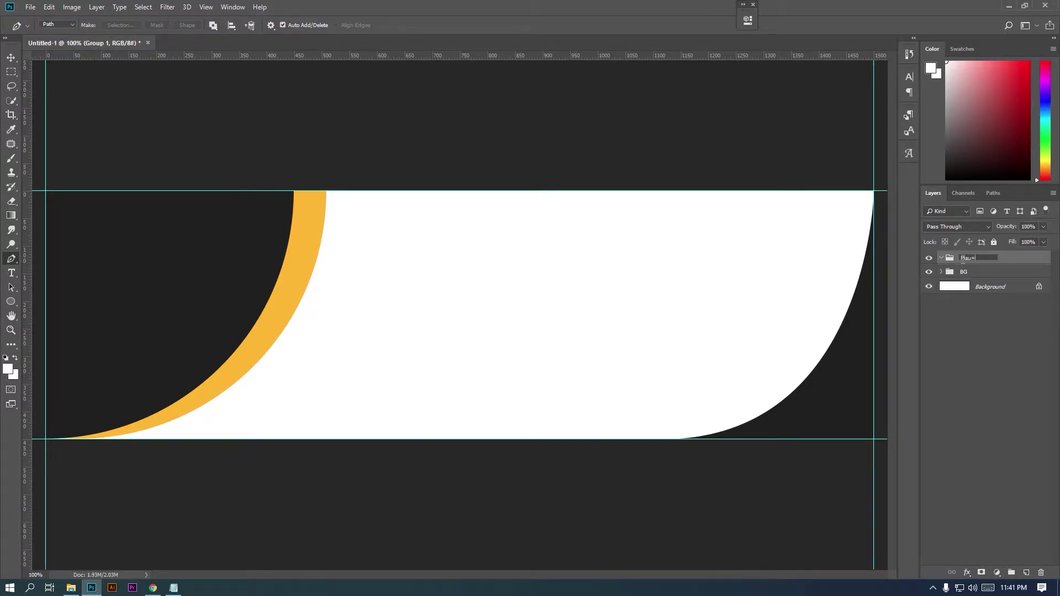
{"action": "type", "text": "Main Photo"}
{"action": "key", "text": "Return"}
On a new layer in Main Photo, draw a white circle about 300 px wide overlapping the amber crescent.
{"action": "left_click", "coordinate": [1024, 574]}
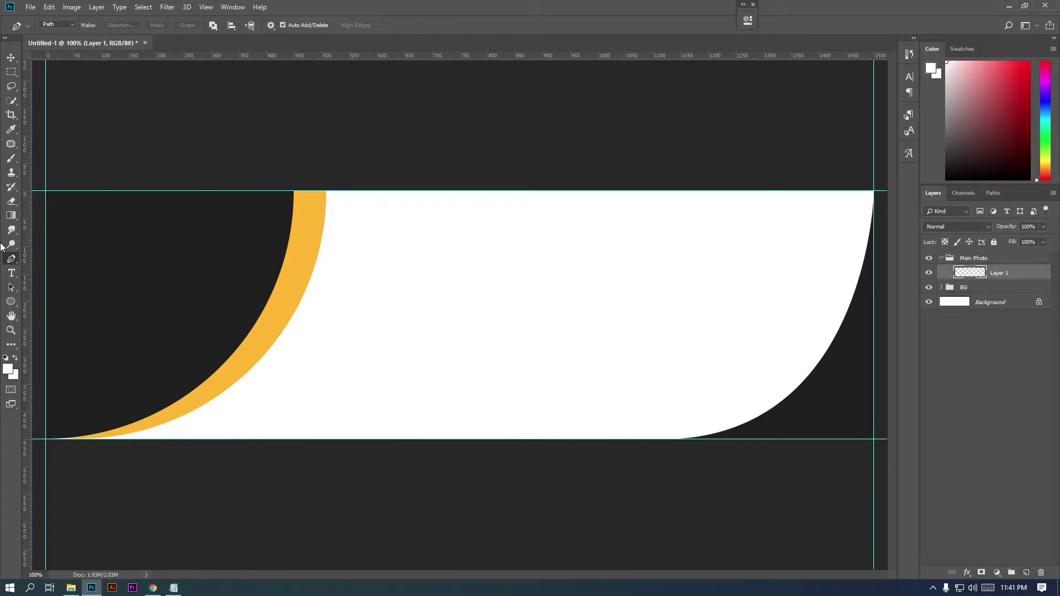
{"action": "left_click", "coordinate": [10, 301]}
{"action": "left_click_drag", "start_coordinate": [205, 243], "coordinate": [348, 407]}
{"action": "left_click", "coordinate": [7, 60]}
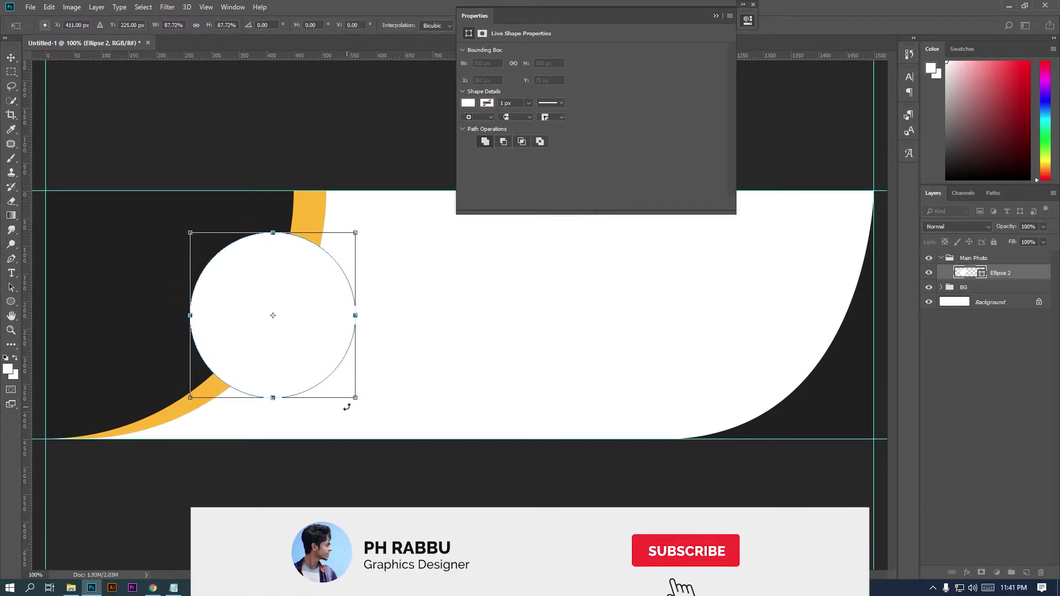
{"action": "key", "text": "Return"}
Add a Stroke to the white circle in the amber colour sampled from the crescent.
{"action": "double_click", "coordinate": [1022, 274]}
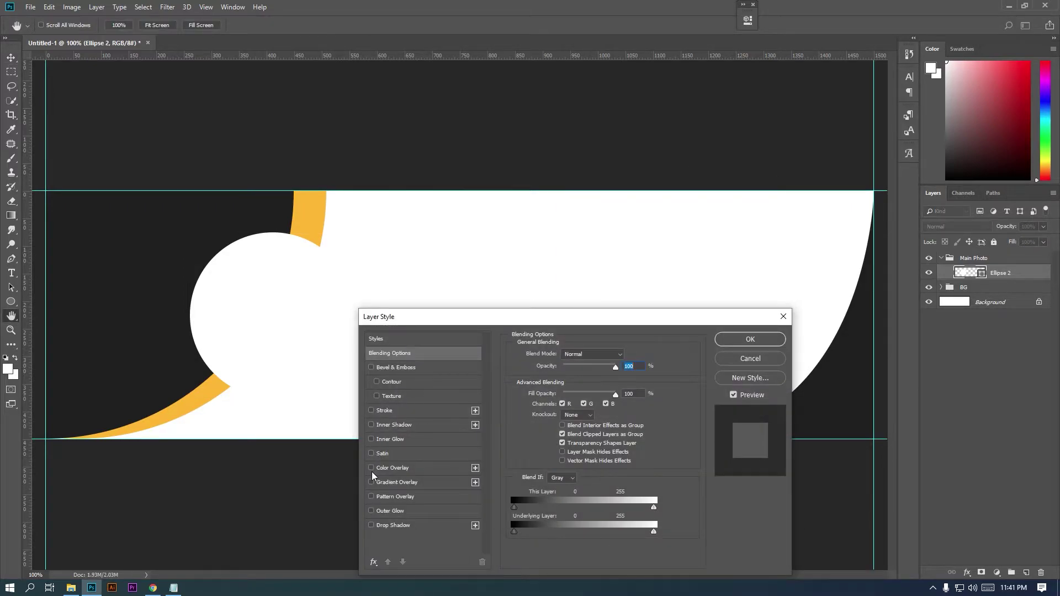
{"action": "left_click", "coordinate": [384, 411]}
{"action": "left_click", "coordinate": [540, 436]}
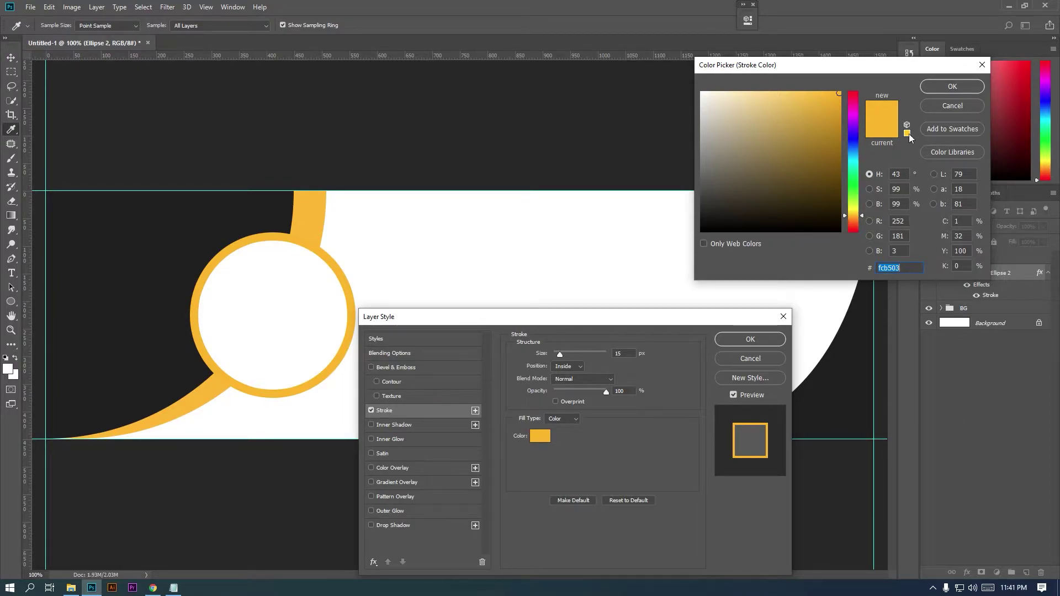
{"action": "left_click", "coordinate": [306, 212]}
{"action": "left_click", "coordinate": [951, 86]}
Set the circle's stroke size to 16 px, try the Center position, and apply it with position Inside.
{"action": "left_click", "coordinate": [631, 354]}
{"action": "key", "text": "Up"}
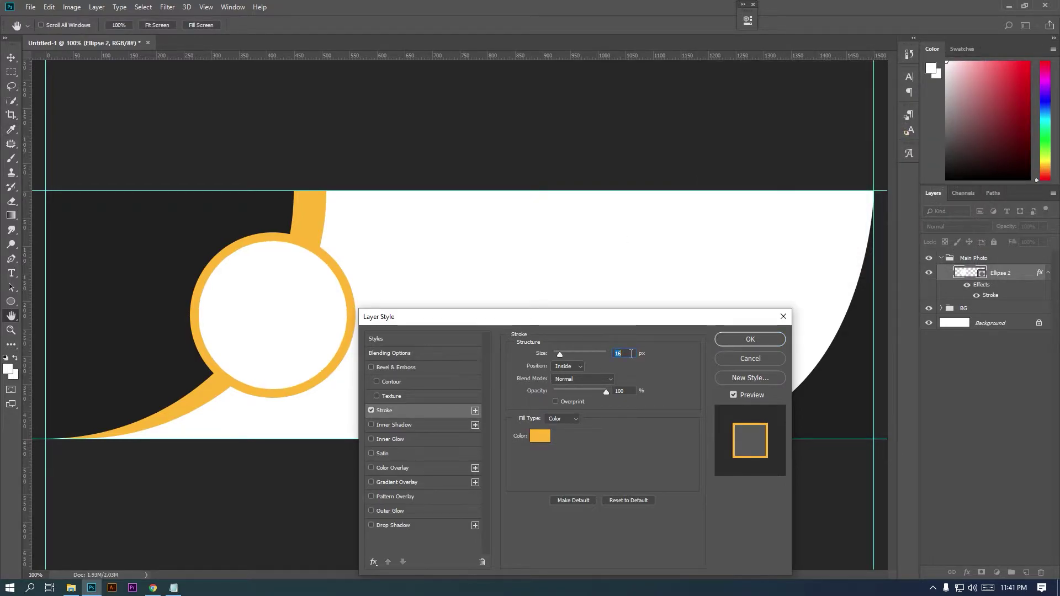
{"action": "left_click", "coordinate": [562, 368]}
{"action": "left_click", "coordinate": [562, 393]}
{"action": "left_click", "coordinate": [566, 367]}
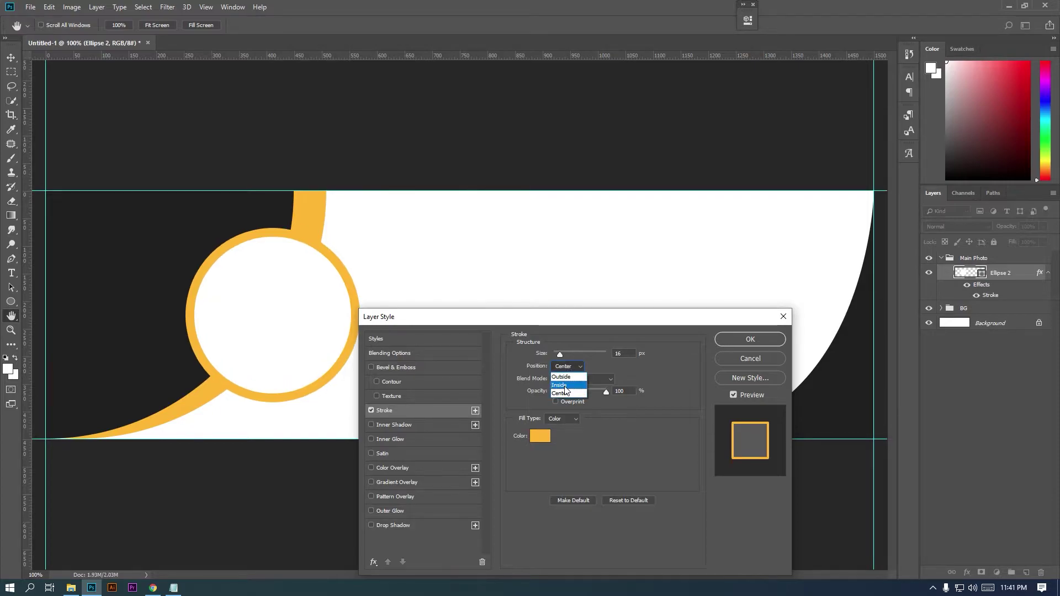
{"action": "left_click", "coordinate": [565, 385]}
{"action": "left_click", "coordinate": [729, 340]}
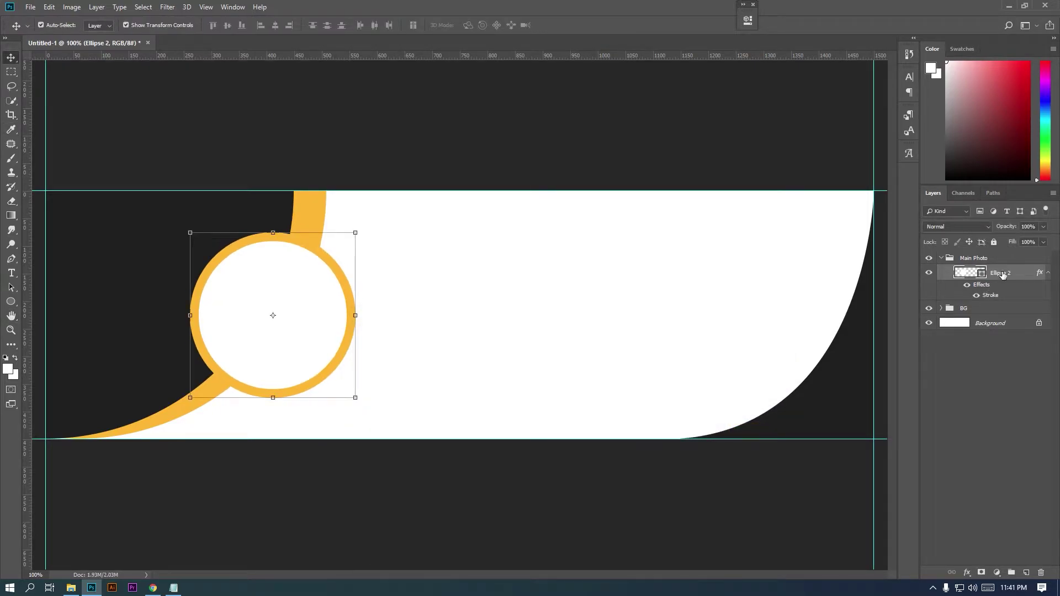
Place the portrait photo from the file folder over the white circle, rotating it clockwise and adjusting its size and position.
{"action": "left_click", "coordinate": [71, 588]}
{"action": "left_click_drag", "start_coordinate": [412, 99], "coordinate": [237, 334]}
{"action": "left_click_drag", "start_coordinate": [517, 341], "coordinate": [326, 345]}
{"action": "left_click_drag", "start_coordinate": [339, 191], "coordinate": [360, 173]}
{"action": "left_click_drag", "start_coordinate": [383, 343], "coordinate": [333, 396]}
{"action": "key", "text": "Return"}
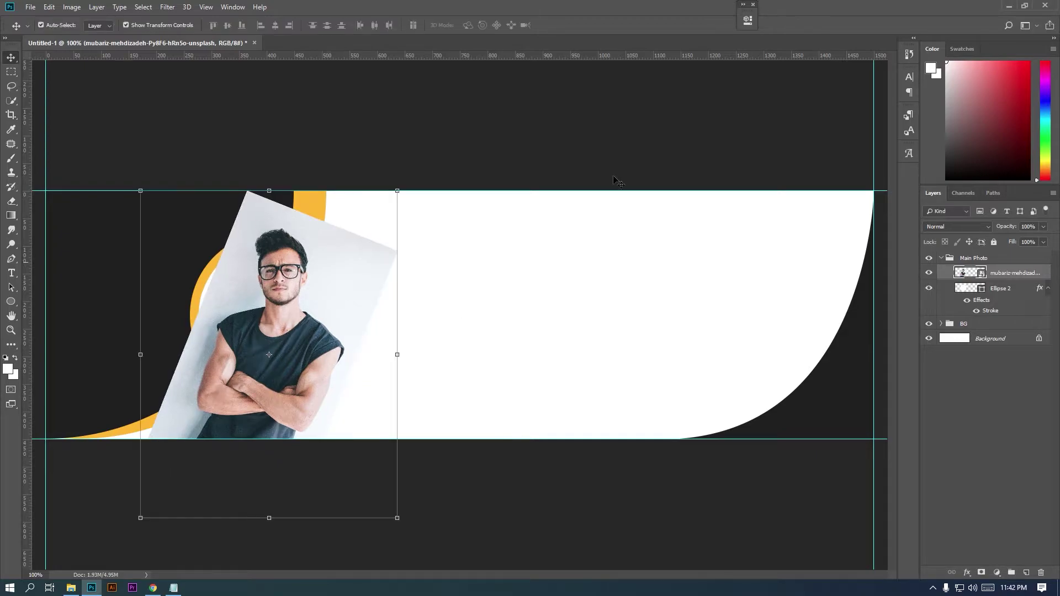
Clip the portrait photo to the white circle, then enlarge it slightly and reposition it to frame the face.
{"action": "left_click", "coordinate": [1030, 276], "text": "alt"}
{"action": "left_click_drag", "start_coordinate": [282, 307], "coordinate": [275, 337]}
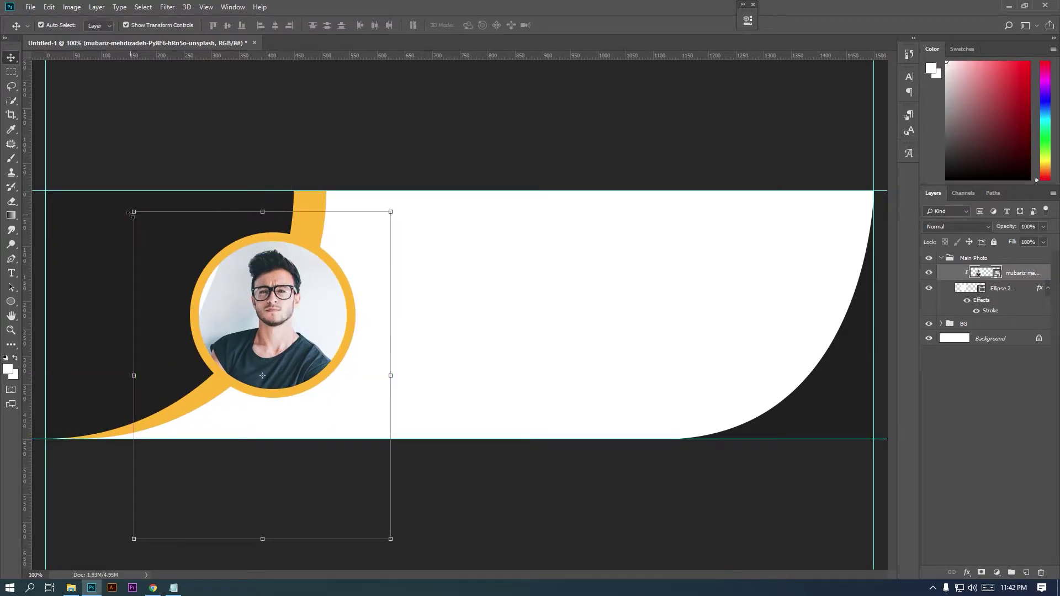
{"action": "key", "text": "ctrl+t"}
{"action": "left_click_drag", "start_coordinate": [240, 212], "coordinate": [223, 201]}
{"action": "left_click_drag", "start_coordinate": [310, 295], "coordinate": [306, 301]}
{"action": "key", "text": "Return"}
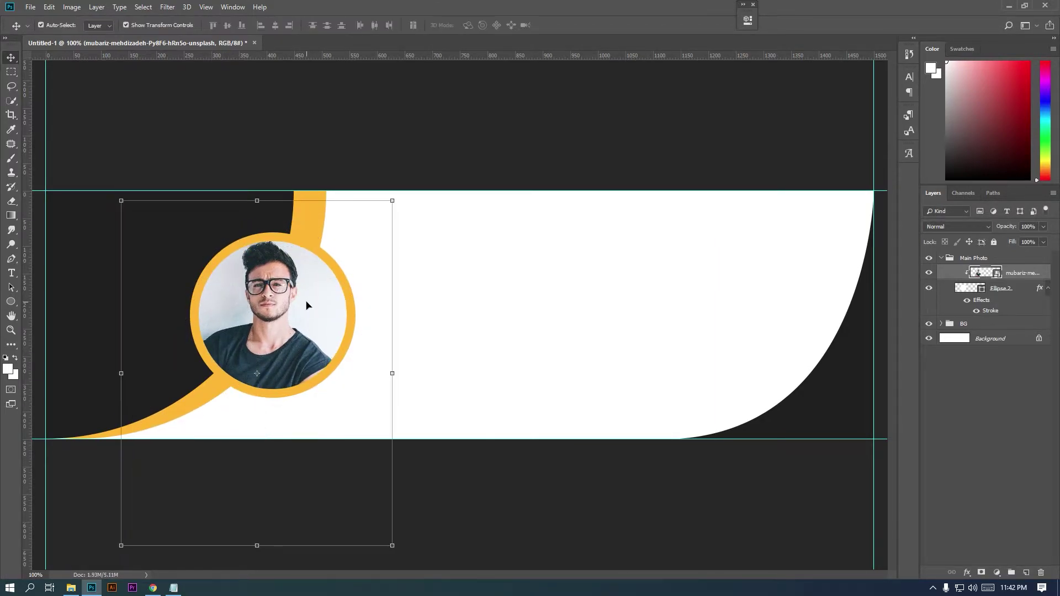
{"action": "left_click", "coordinate": [11, 72]}
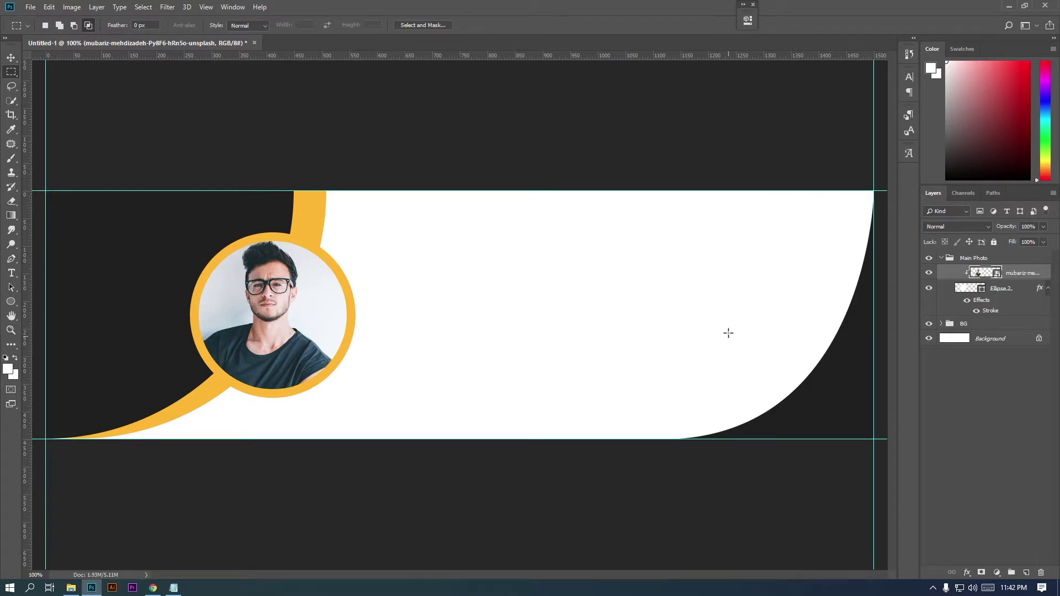
Collapse the Main Photo group and create a new layer group above it.
{"action": "left_click", "coordinate": [941, 259]}
{"action": "left_click", "coordinate": [968, 258]}
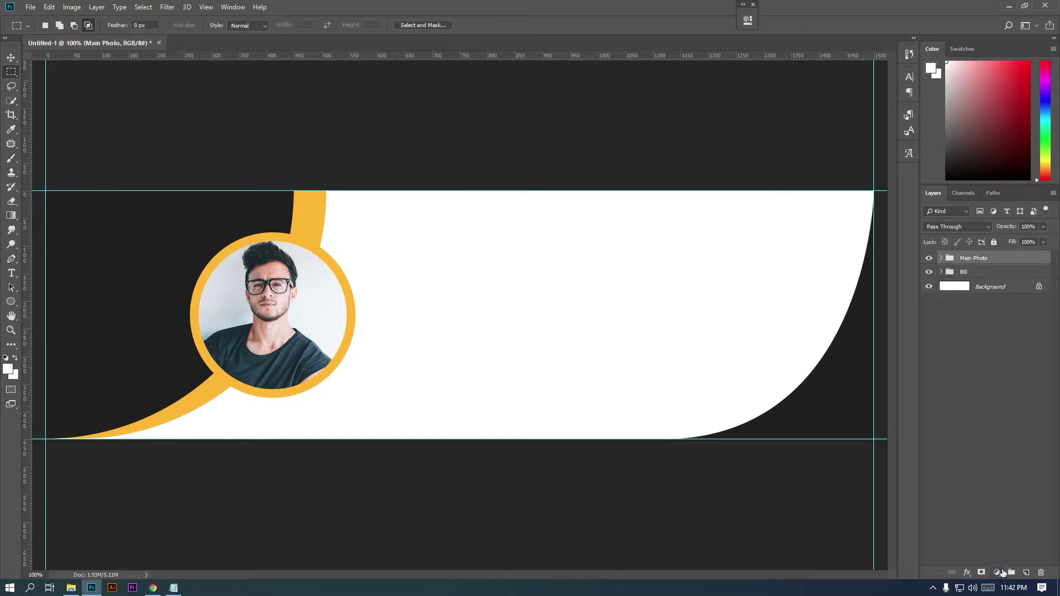
{"action": "left_click", "coordinate": [1010, 573]}
Add a text line on the white area containing the full name copied from the Notepad notes.
{"action": "left_click", "coordinate": [11, 273]}
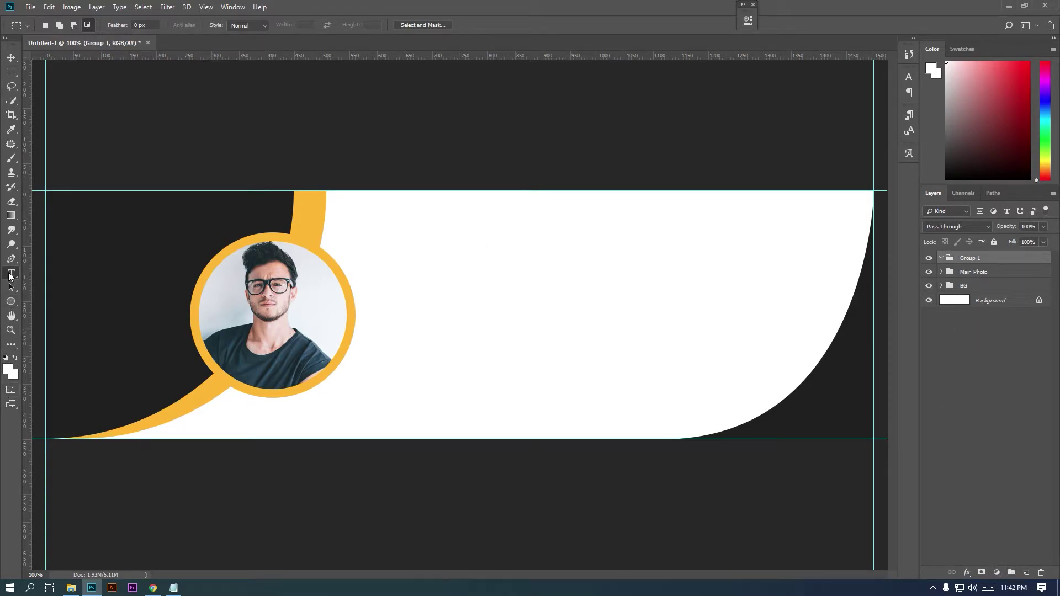
{"action": "left_click", "coordinate": [505, 254]}
{"action": "left_click", "coordinate": [174, 587]}
{"action": "left_click_drag", "start_coordinate": [371, 44], "coordinate": [501, 40]}
{"action": "right_click", "coordinate": [501, 41]}
{"action": "left_click", "coordinate": [526, 75]}
{"action": "left_click", "coordinate": [551, 3]}
{"action": "key", "text": "ctrl+v"}
{"action": "key", "text": "ctrl+a"}
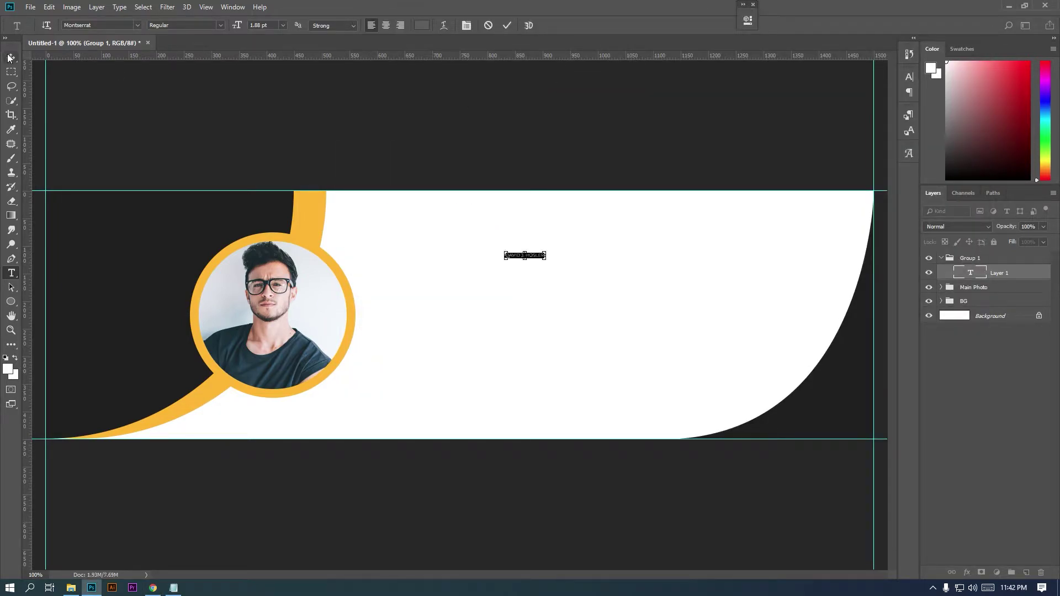
{"action": "left_click", "coordinate": [10, 57]}
Colour the name text near-black and set its Montserrat style to ExtraBold.
{"action": "left_click", "coordinate": [909, 76]}
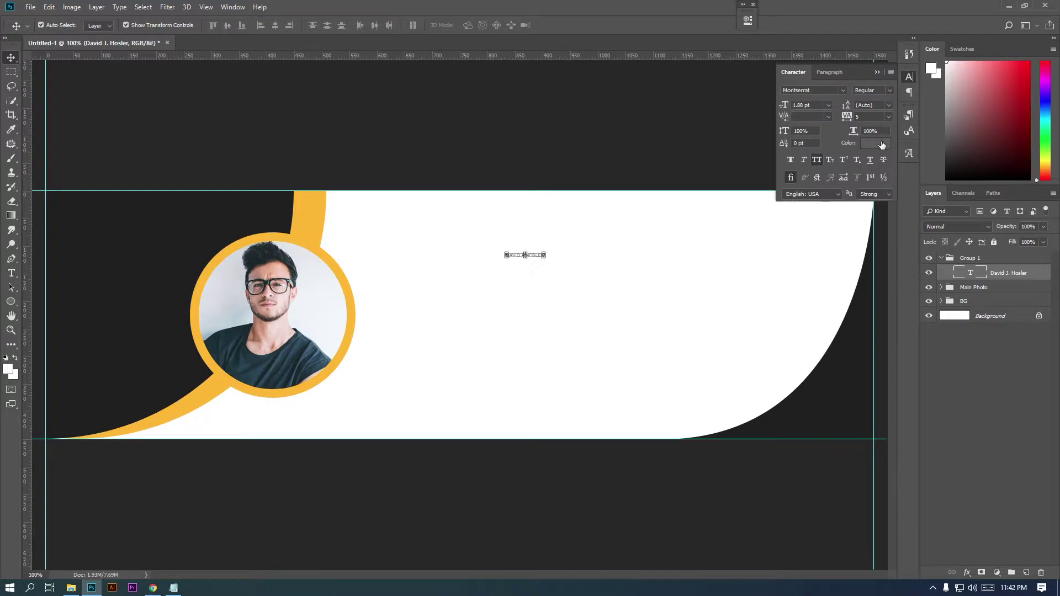
{"action": "left_click", "coordinate": [881, 145]}
{"action": "left_click", "coordinate": [944, 86]}
{"action": "left_click", "coordinate": [872, 91]}
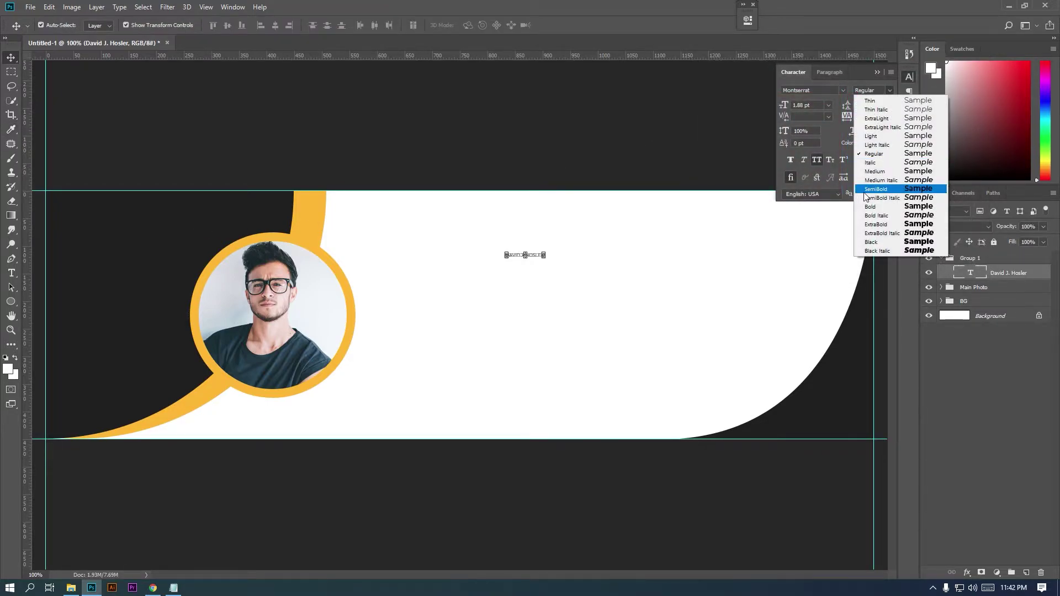
{"action": "left_click", "coordinate": [875, 224]}
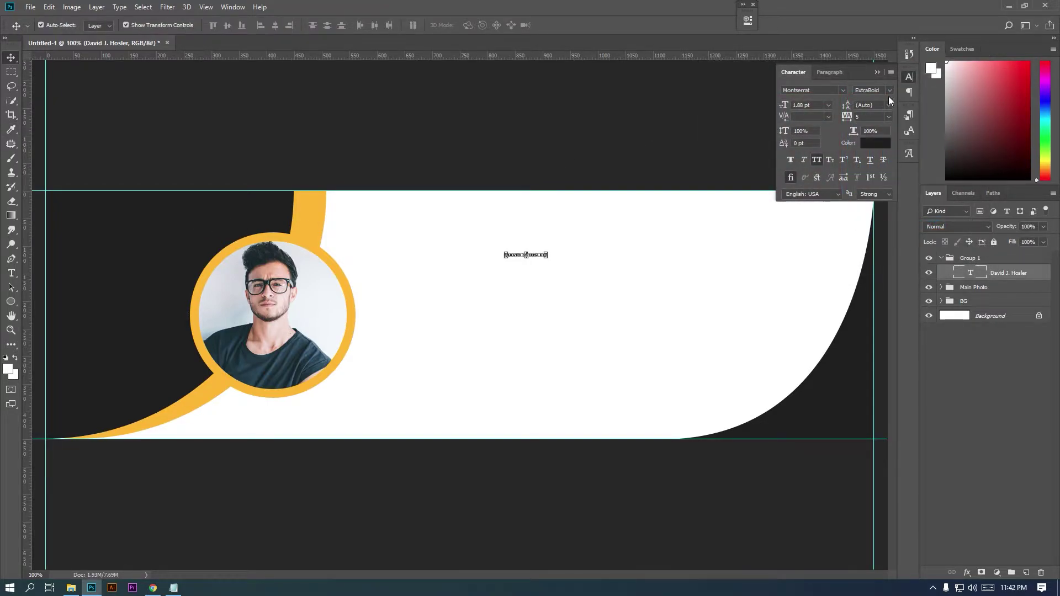
Set the name text's size to 11 pt and turn off All Caps.
{"action": "double_click", "coordinate": [819, 106]}
{"action": "type", "text": "13"}
{"action": "key", "text": "Return"}
{"action": "key", "text": "Down"}
{"action": "key", "text": "Down"}
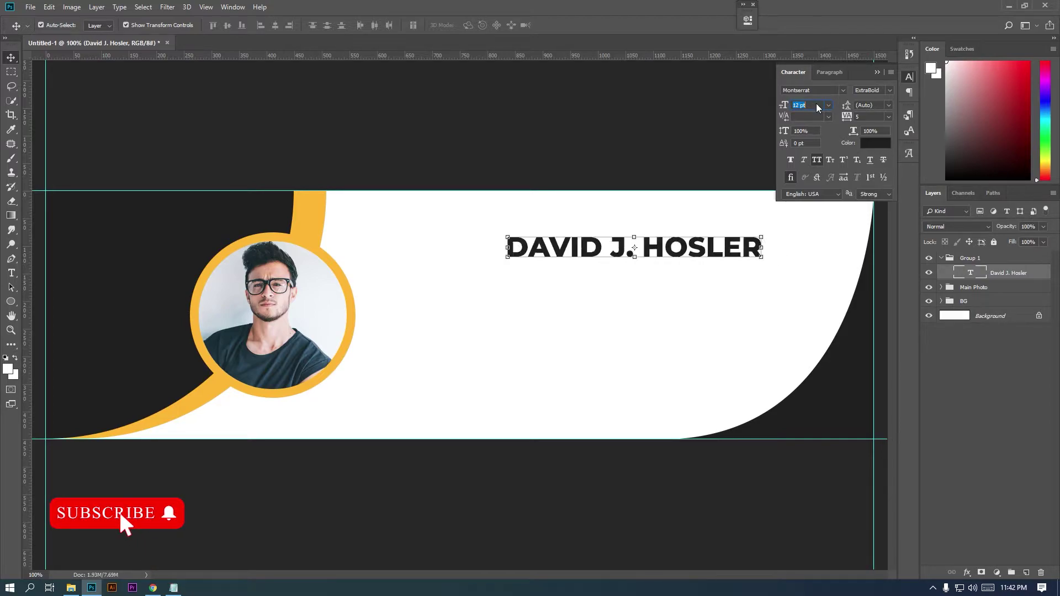
{"action": "left_click", "coordinate": [818, 160]}
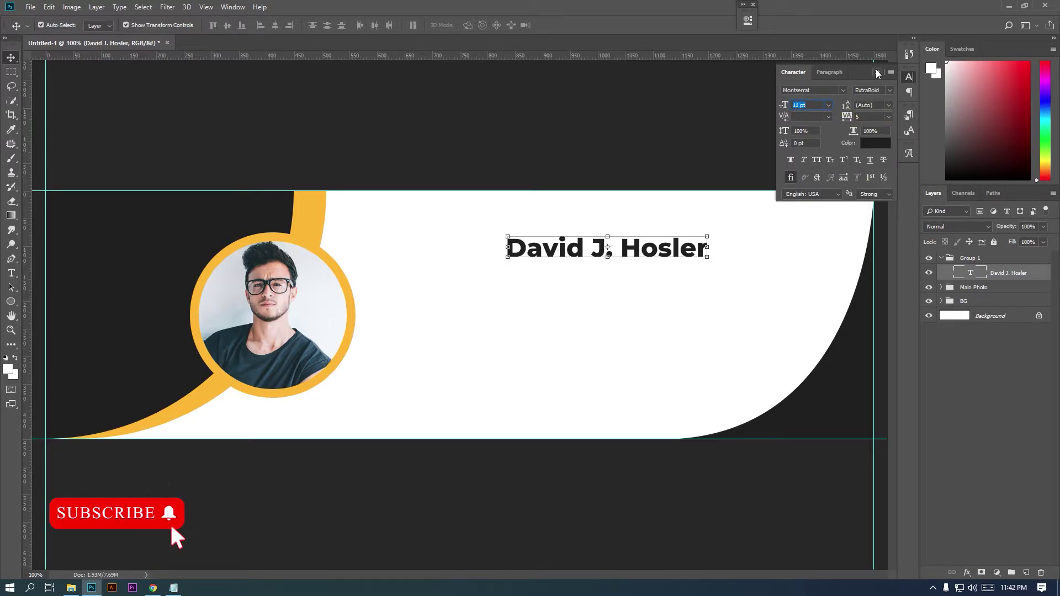
Shift the name text slightly left, duplicate it just below, and replace the copy's wording with "UI/UX Designer" from the Notepad notes.
{"action": "left_click_drag", "start_coordinate": [655, 257], "coordinate": [632, 275]}
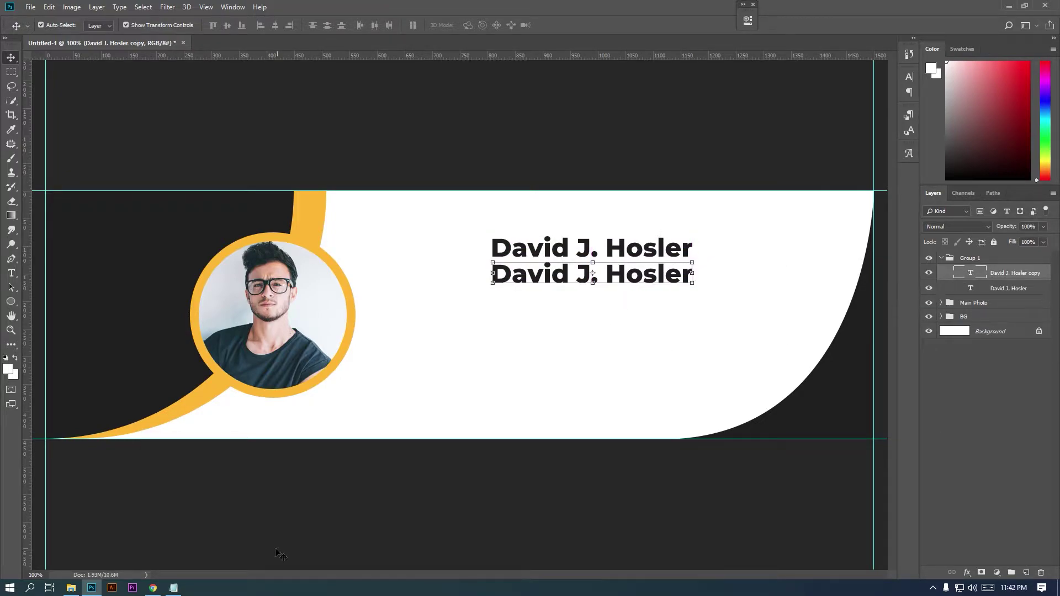
{"action": "left_click", "coordinate": [173, 588]}
{"action": "left_click_drag", "start_coordinate": [371, 60], "coordinate": [476, 59]}
{"action": "right_click", "coordinate": [476, 59]}
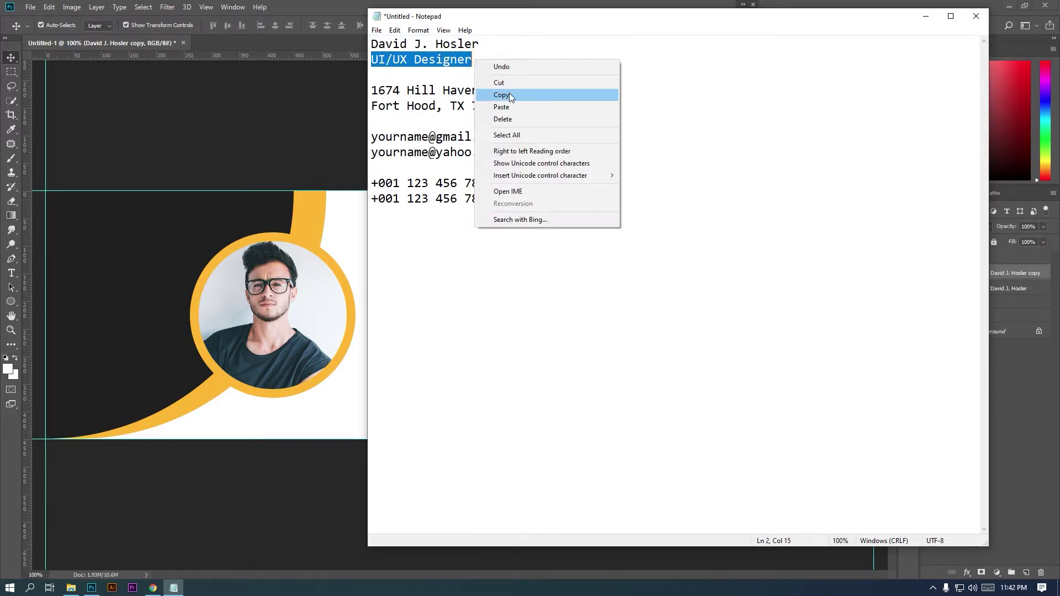
{"action": "left_click", "coordinate": [508, 96]}
{"action": "left_click", "coordinate": [359, 41]}
{"action": "double_click", "coordinate": [973, 274]}
{"action": "key", "text": "ctrl+v"}
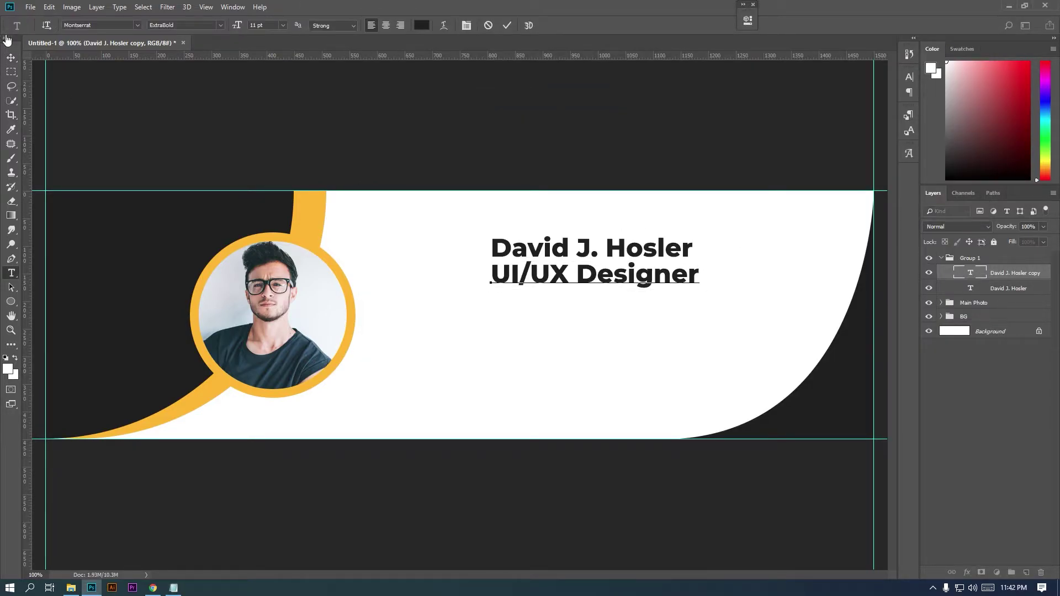
{"action": "left_click", "coordinate": [11, 57]}
Set the "UI/UX Designer" text to the Light style at 6 pt.
{"action": "left_click", "coordinate": [909, 76]}
{"action": "left_click", "coordinate": [890, 90]}
{"action": "left_click", "coordinate": [865, 132]}
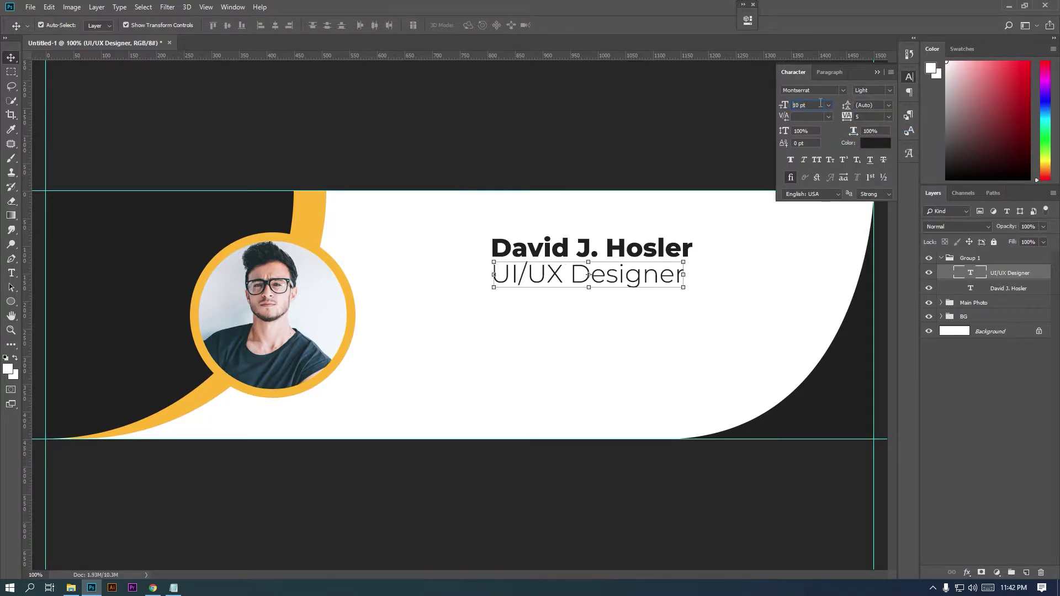
{"action": "key", "text": "Down"}
{"action": "key", "text": "Down"}
{"action": "key", "text": "Down"}
{"action": "key", "text": "Down"}
{"action": "key", "text": "Down"}
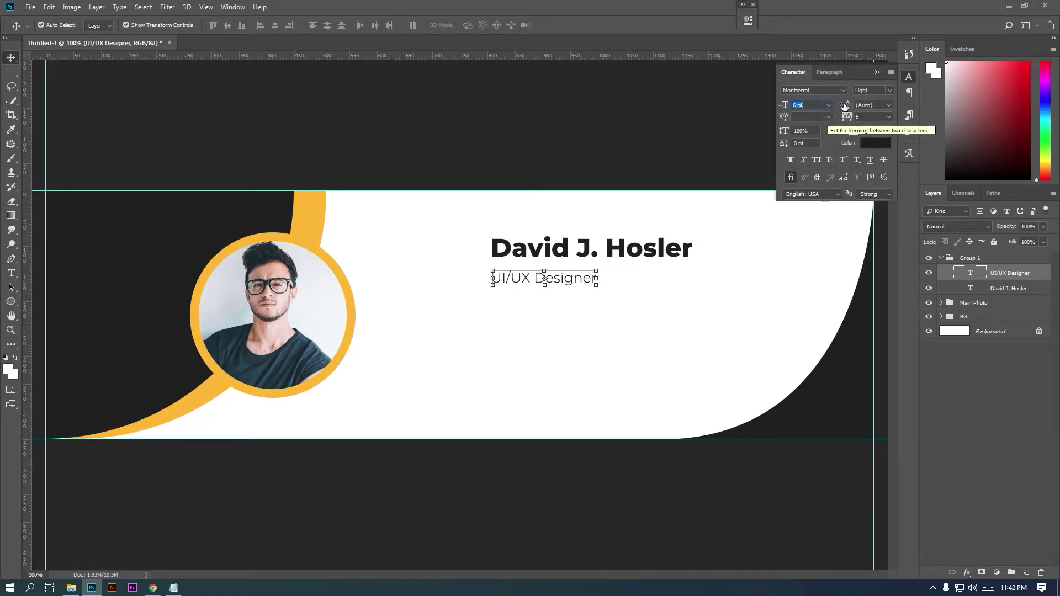
{"action": "left_click", "coordinate": [878, 72]}
Move the job title slightly up so it sits closer beneath the name.
{"action": "left_click_drag", "start_coordinate": [574, 282], "coordinate": [576, 277]}
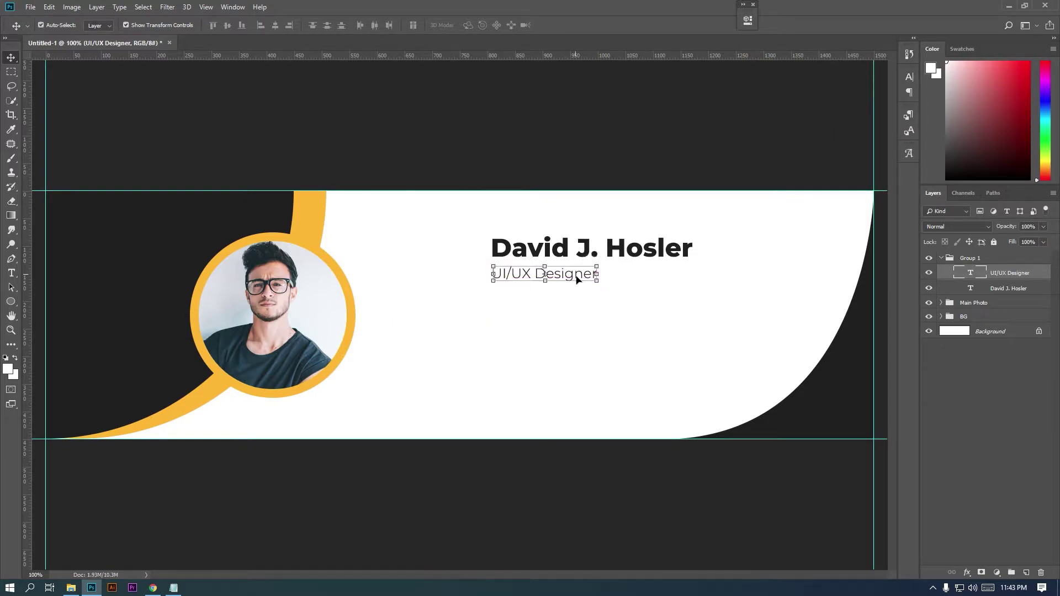
{"action": "key", "text": "Up"}
{"action": "key", "text": "Up"}
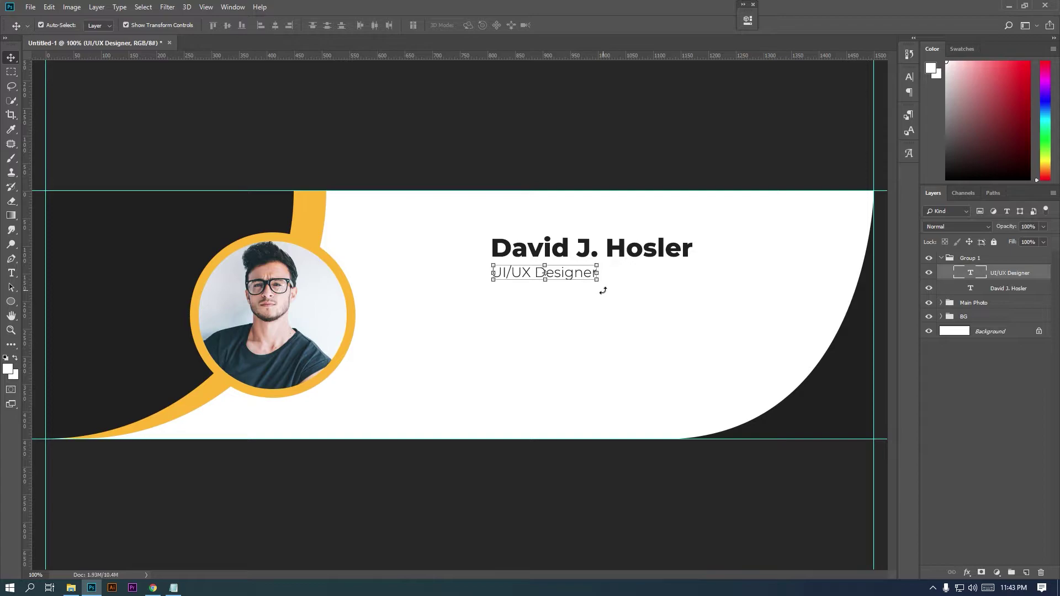
Align the left edges of the name and job title, and move both up and to the left.
{"action": "left_click", "coordinate": [994, 289], "text": "shift"}
{"action": "left_click", "coordinate": [261, 25]}
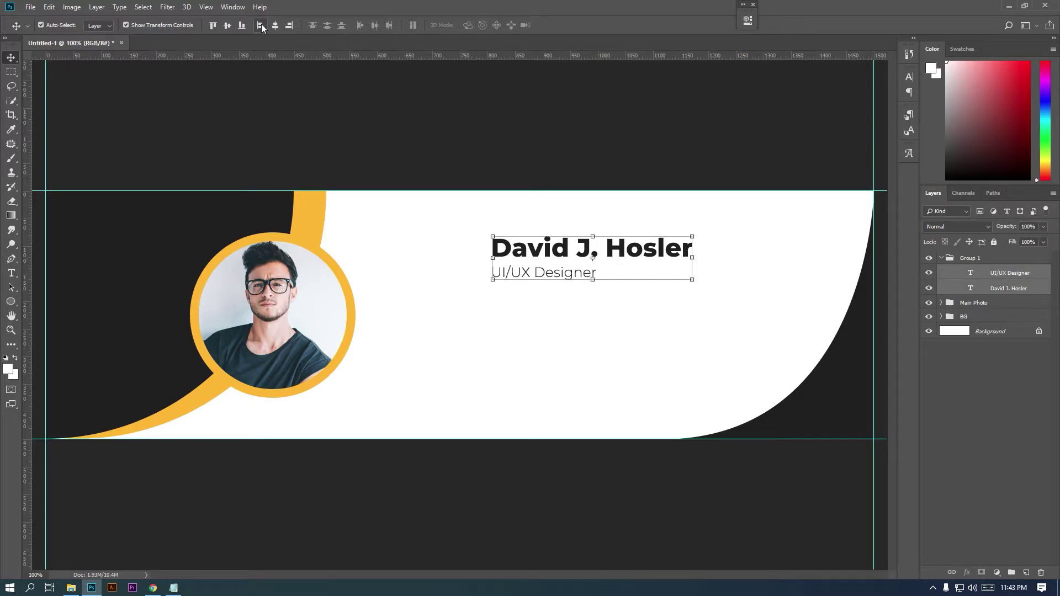
{"action": "left_click_drag", "start_coordinate": [609, 256], "coordinate": [591, 240]}
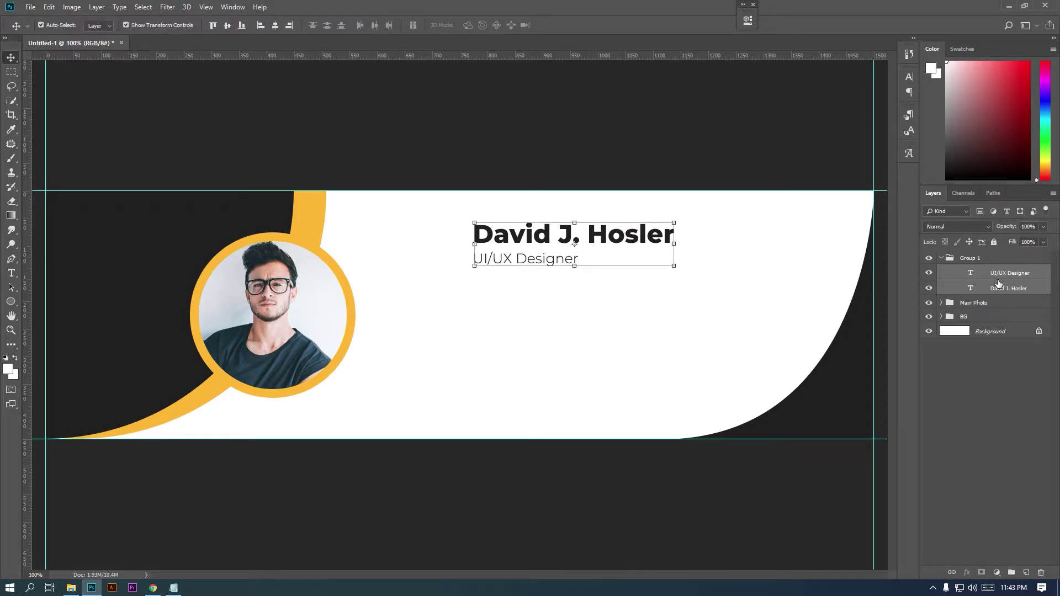
Rename the text group "Main Text", collapse it, and create a new layer group above it.
{"action": "double_click", "coordinate": [973, 262]}
{"action": "type", "text": "Main"}
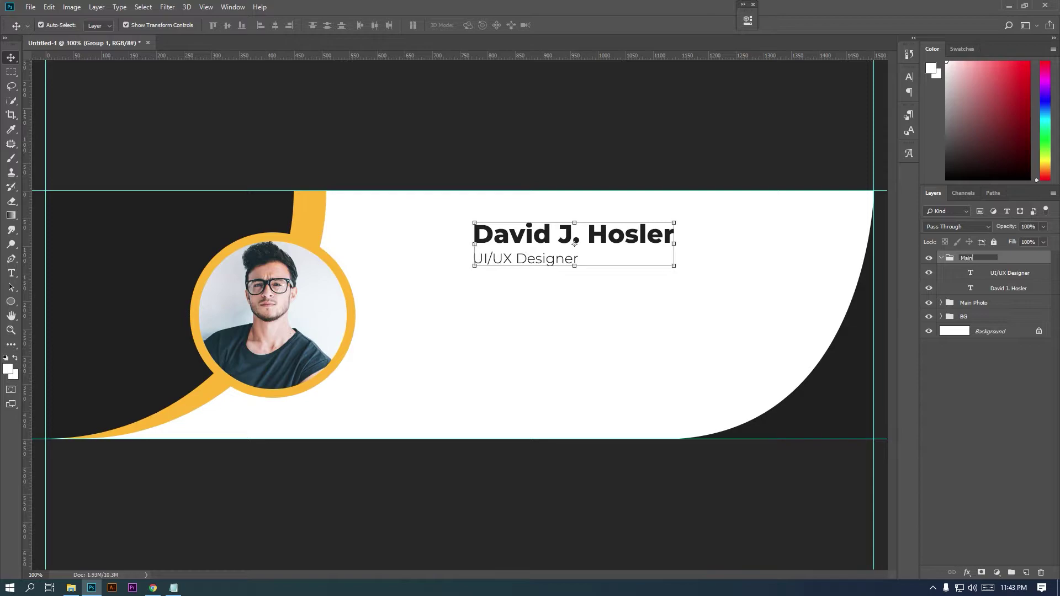
{"action": "type", "text": " Text"}
{"action": "key", "text": "Return"}
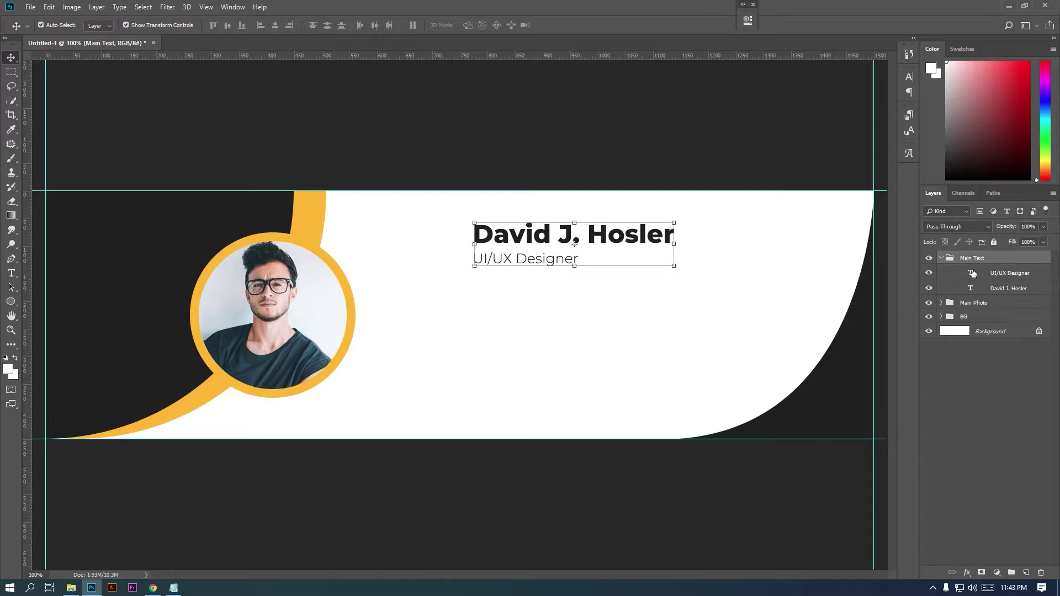
{"action": "left_click", "coordinate": [941, 258]}
{"action": "left_click", "coordinate": [1011, 572]}
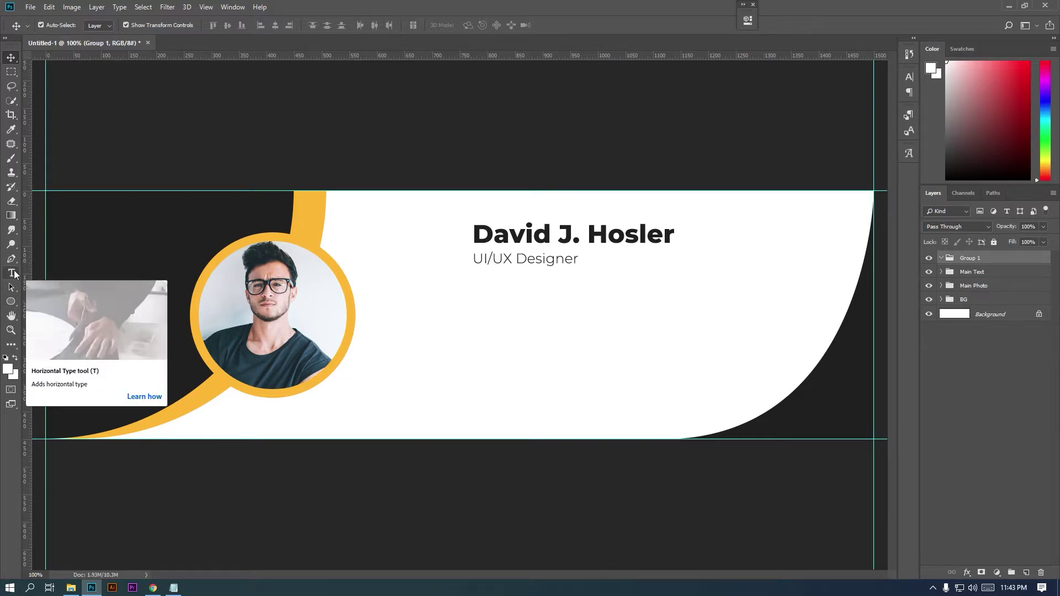
Add a vertical guide at the name's left edge and draw a 58 by 261 px rectangle from it, extending past the banner's lower edge.
{"action": "right_click", "coordinate": [13, 305]}
{"action": "left_click", "coordinate": [50, 301]}
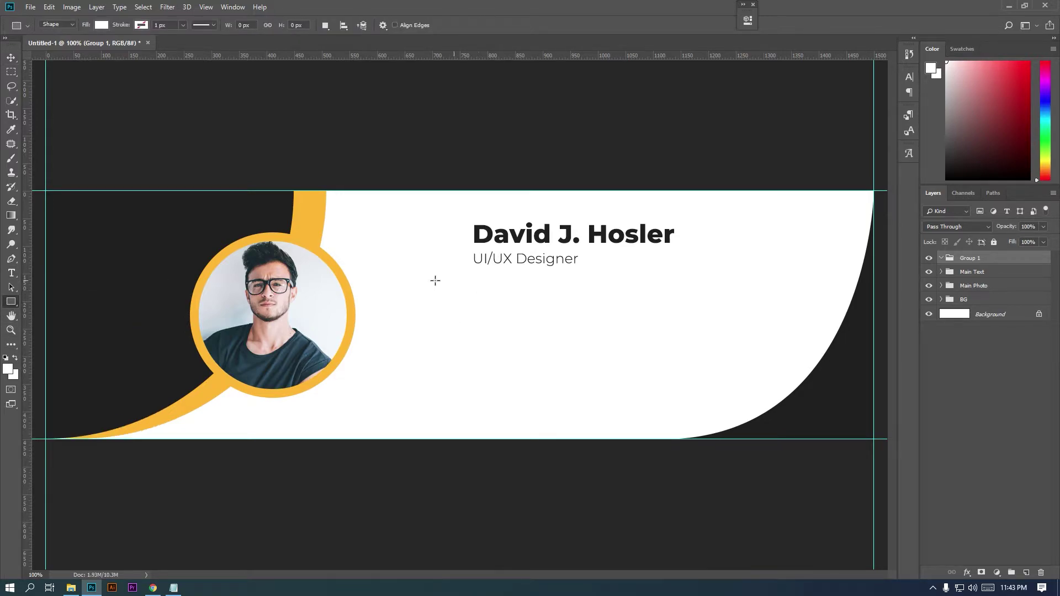
{"action": "left_click_drag", "start_coordinate": [41, 338], "coordinate": [474, 348]}
{"action": "left_click_drag", "start_coordinate": [473, 309], "coordinate": [505, 452]}
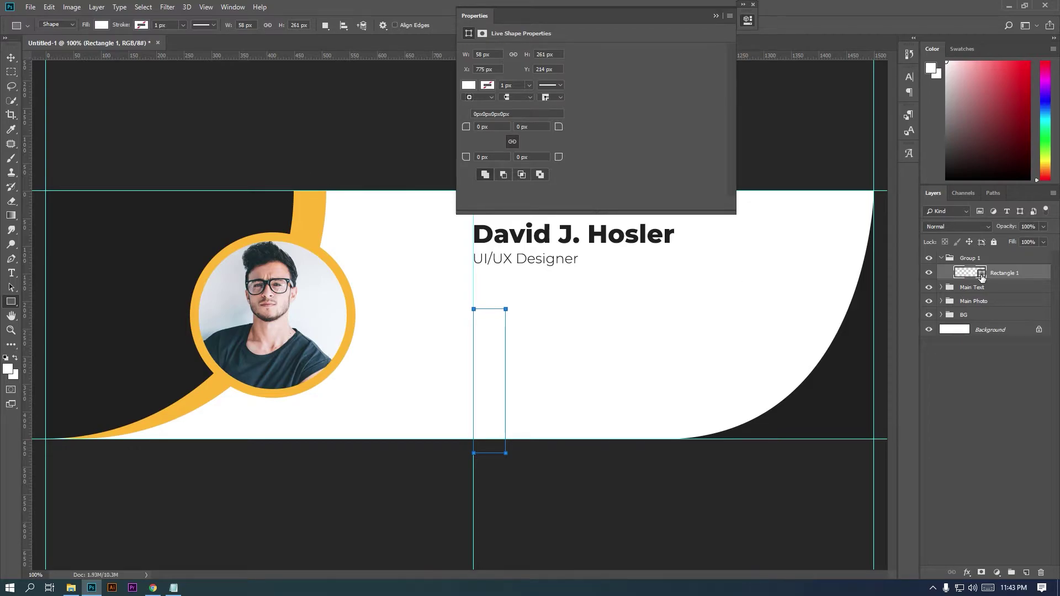
Fill the rectangle with the crescent's amber colour and fully round its corners.
{"action": "double_click", "coordinate": [981, 273]}
{"action": "left_click_drag", "start_coordinate": [466, 127], "coordinate": [670, 134]}
{"action": "left_click_drag", "start_coordinate": [466, 127], "coordinate": [568, 120]}
{"action": "left_click", "coordinate": [716, 15]}
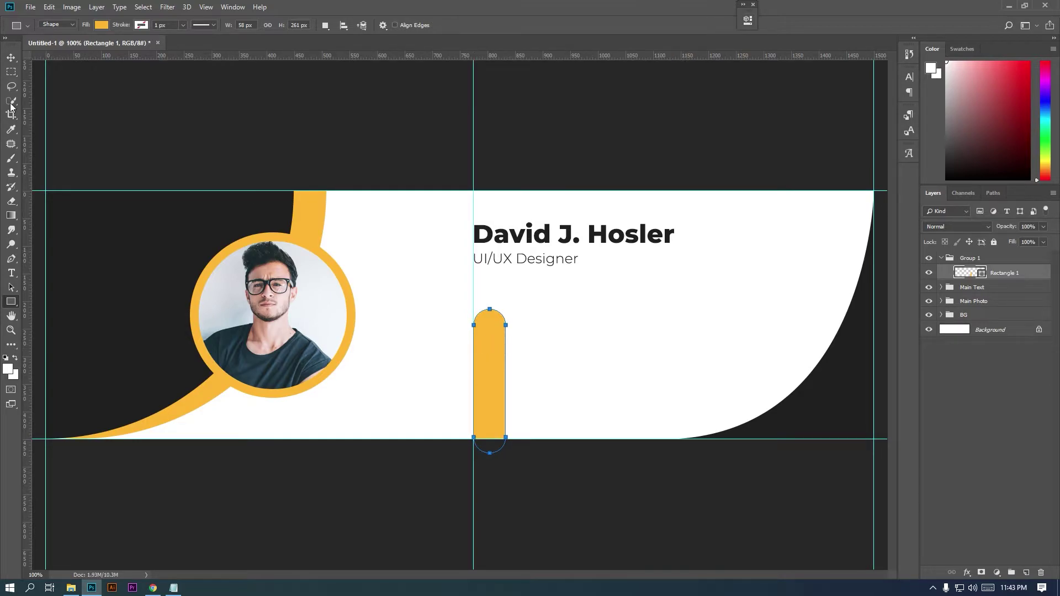
Make the amber bar slightly narrower and raise its upper end, keeping its left edge on the guide.
{"action": "key", "text": "v"}
{"action": "left_click_drag", "start_coordinate": [509, 373], "coordinate": [503, 381]}
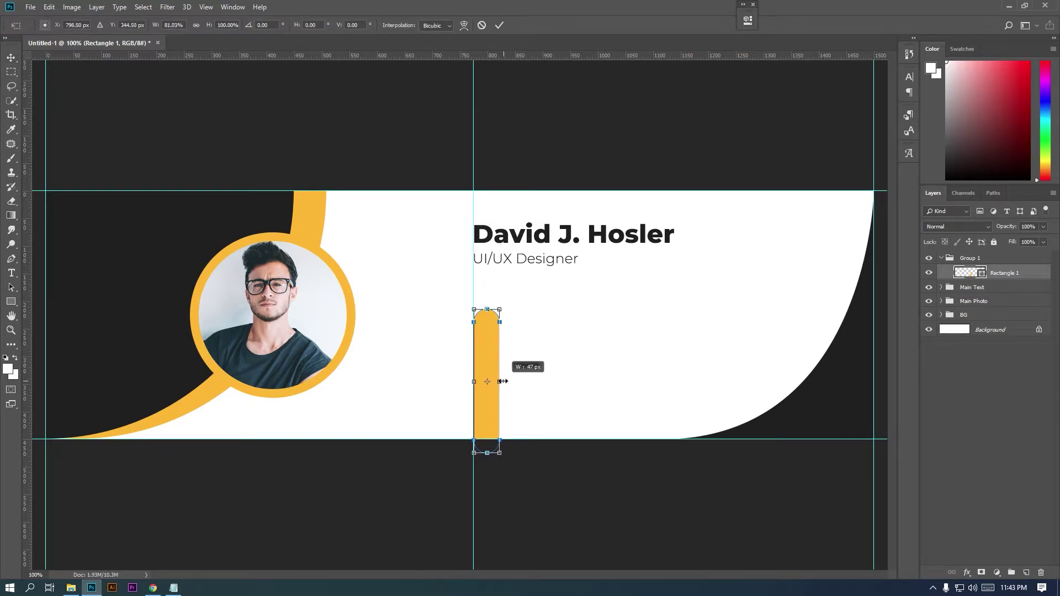
{"action": "key", "text": "Return"}
{"action": "left_click_drag", "start_coordinate": [487, 308], "coordinate": [487, 295]}
{"action": "left_click_drag", "start_coordinate": [500, 375], "coordinate": [503, 375]}
{"action": "left_click_drag", "start_coordinate": [492, 294], "coordinate": [493, 299]}
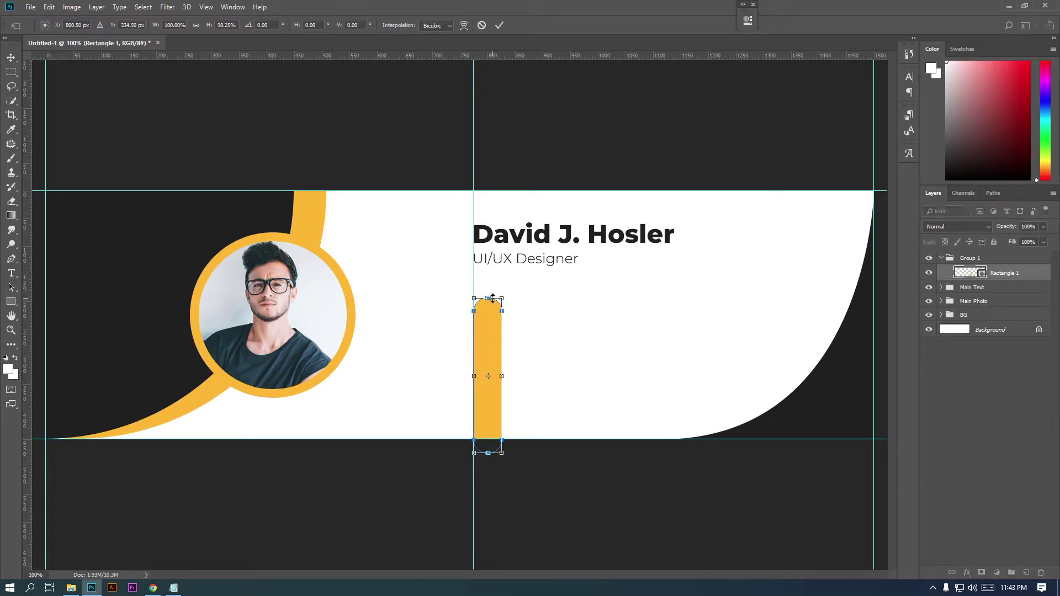
{"action": "key", "text": "Return"}
{"action": "left_click", "coordinate": [4, 73]}
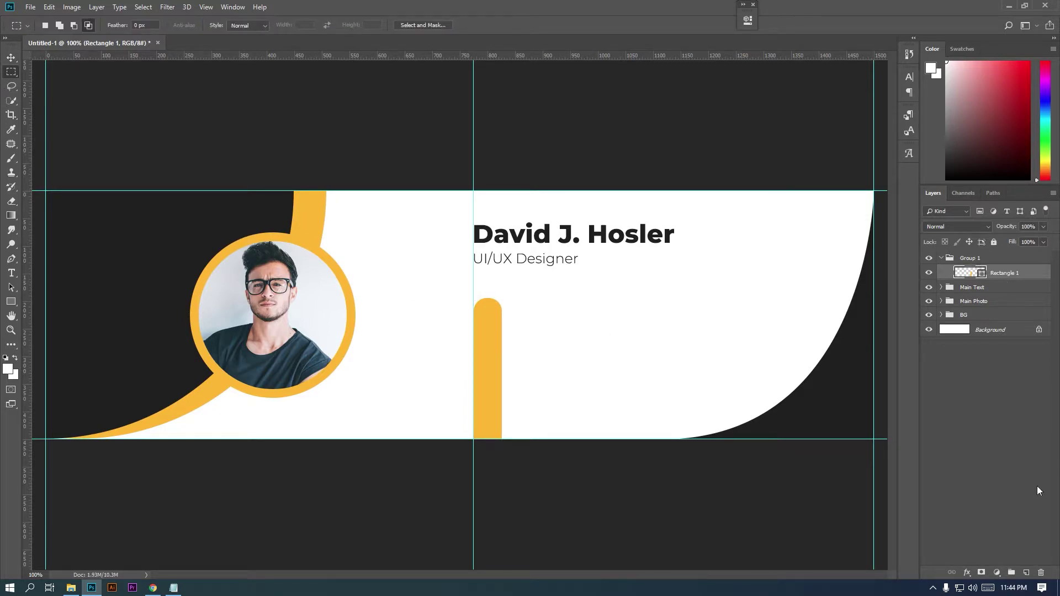
Add a text layer beside the upper part of the amber bar with the two phone numbers copied from the Notepad notes.
{"action": "left_click", "coordinate": [1029, 572]}
{"action": "left_click", "coordinate": [10, 272]}
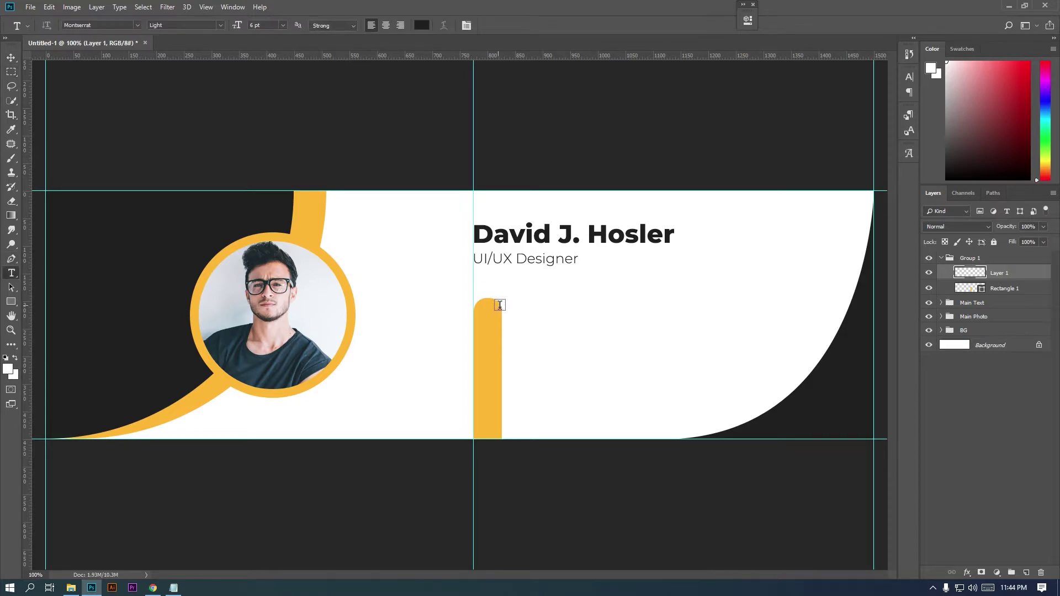
{"action": "left_click", "coordinate": [174, 587]}
{"action": "left_click_drag", "start_coordinate": [371, 182], "coordinate": [487, 198]}
{"action": "right_click", "coordinate": [525, 207]}
{"action": "left_click", "coordinate": [547, 239]}
{"action": "key", "text": "alt+Tab"}
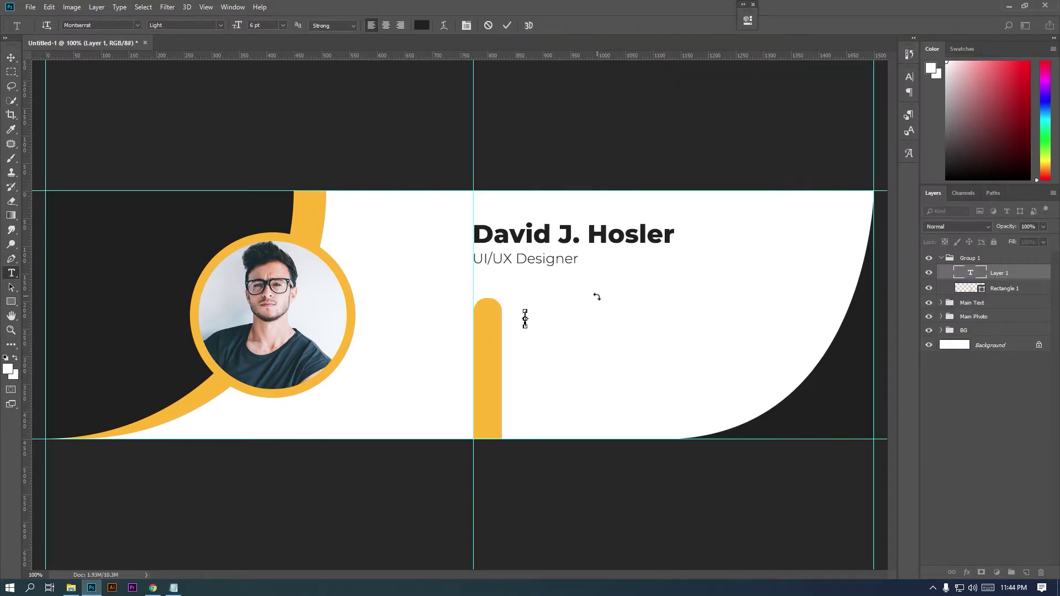
{"action": "key", "text": "ctrl+v"}
{"action": "key", "text": "ctrl+Return"}
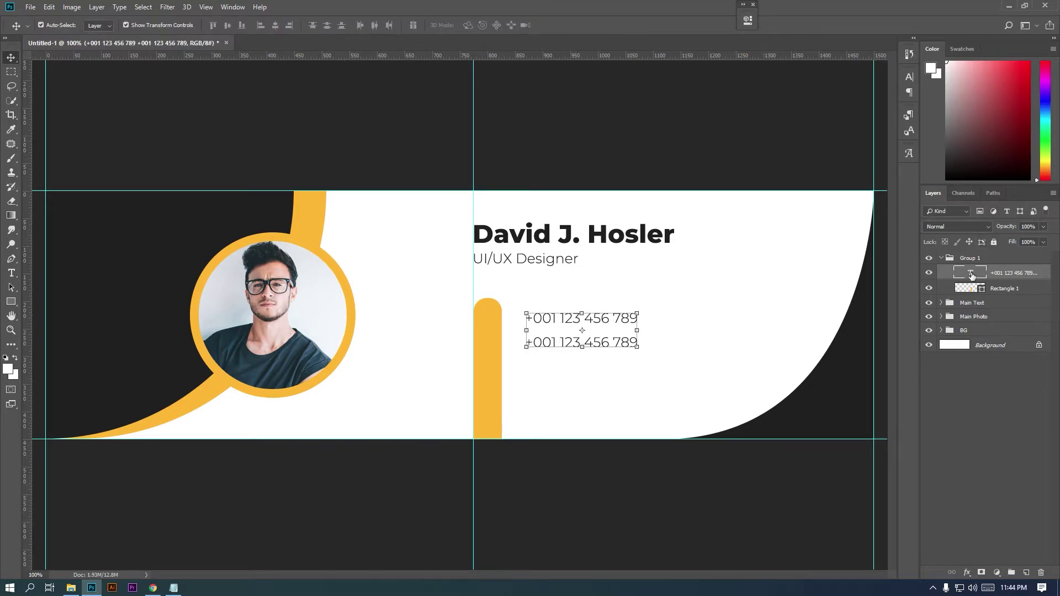
Set the phone number text to 4 pt and tighten its leading.
{"action": "left_click", "coordinate": [909, 90]}
{"action": "key", "text": "Down"}
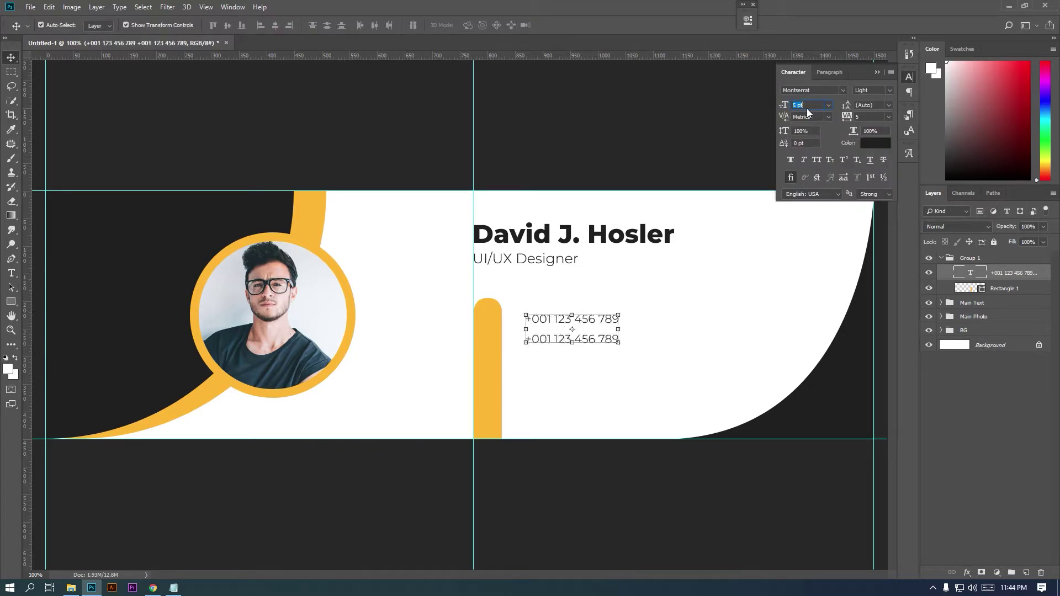
{"action": "key", "text": "Down"}
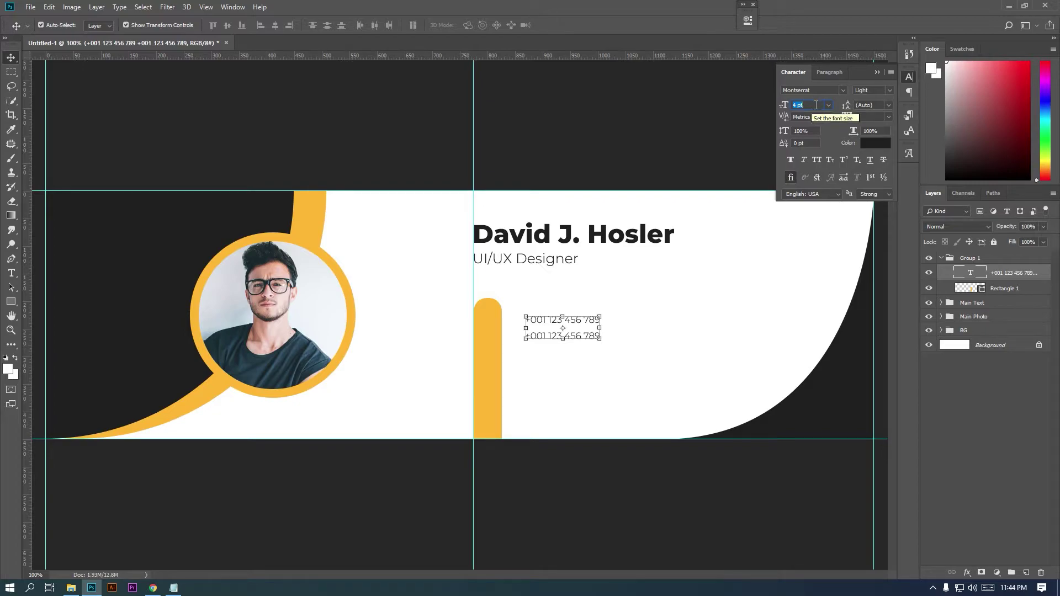
{"action": "left_click", "coordinate": [798, 105]}
{"action": "key", "text": "Down"}
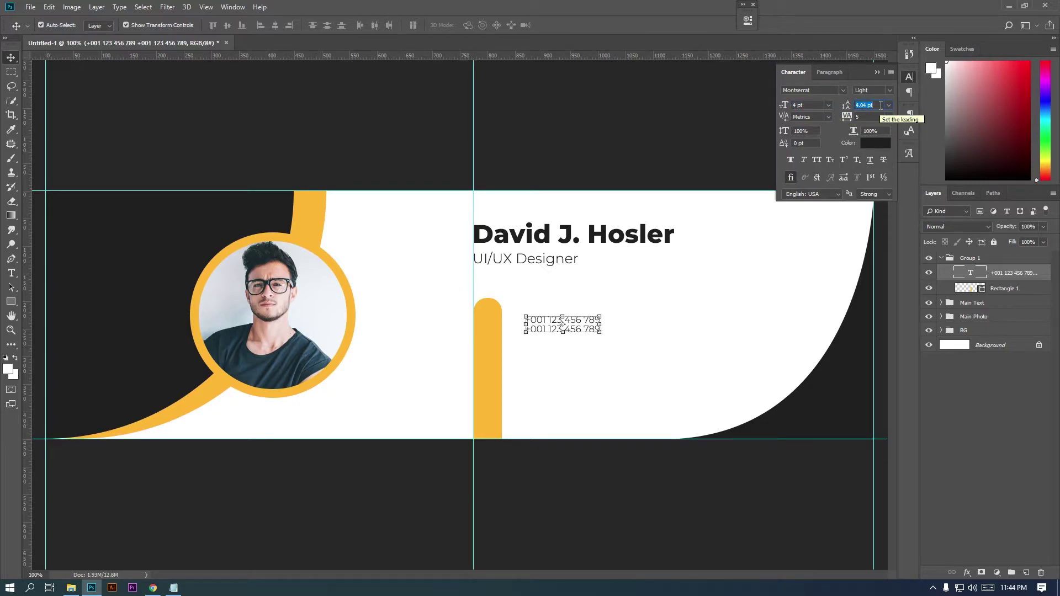
{"action": "key", "text": "Up"}
{"action": "left_click", "coordinate": [878, 72]}
Move the phone number text slightly left, closer to the amber bar.
{"action": "key", "text": "ctrl+t"}
{"action": "left_click_drag", "start_coordinate": [580, 325], "coordinate": [571, 326]}
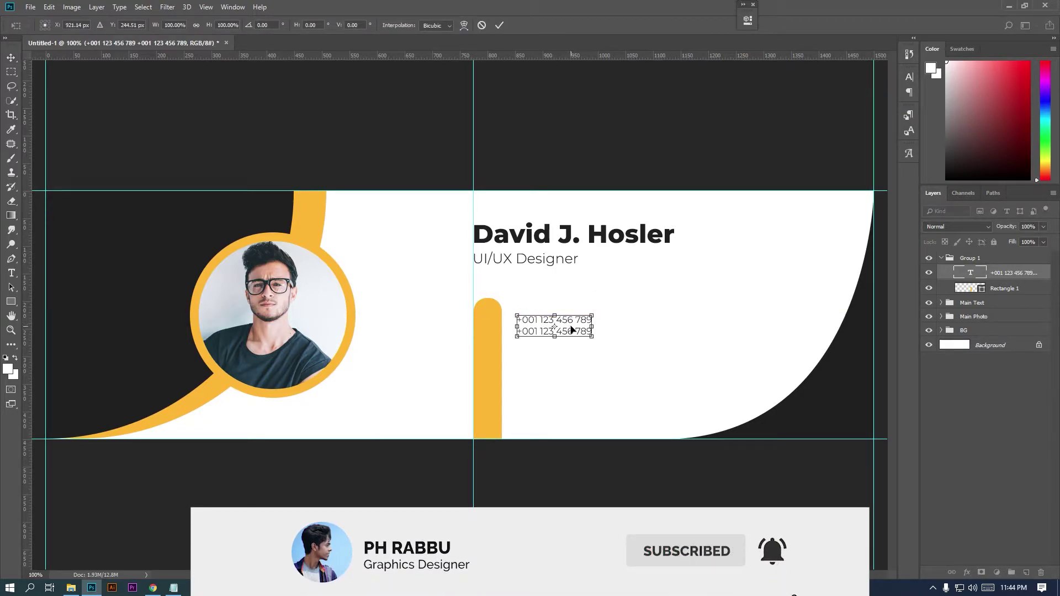
{"action": "key", "text": "Return"}
Duplicate the phone number text and place the copy below the original beside the amber bar.
{"action": "key", "text": "ctrl+j"}
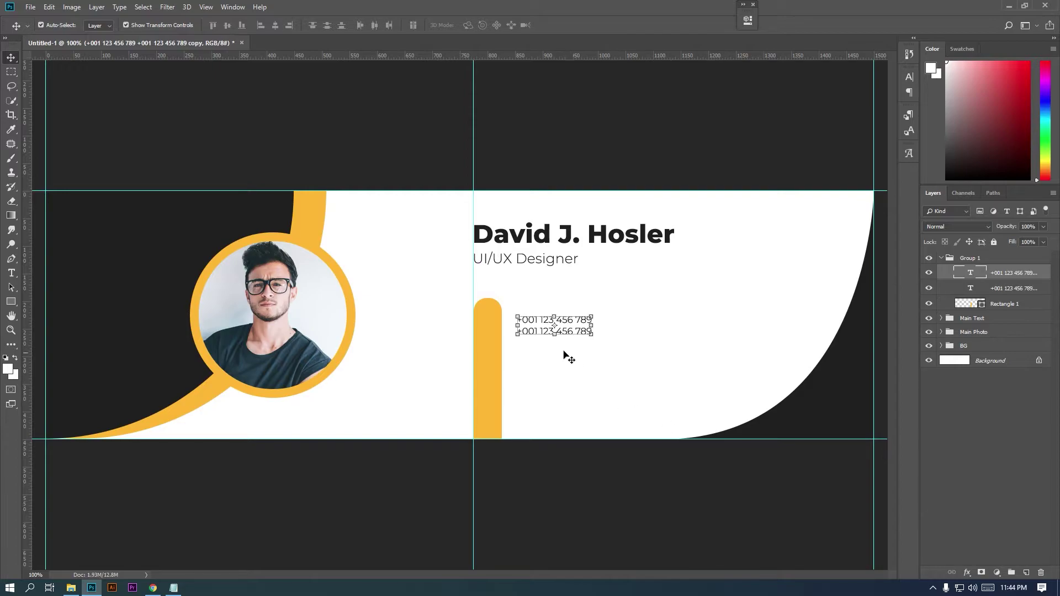
{"action": "key", "text": "ctrl+t"}
{"action": "left_click_drag", "start_coordinate": [574, 333], "coordinate": [577, 376]}
{"action": "key", "text": "ctrl+z"}
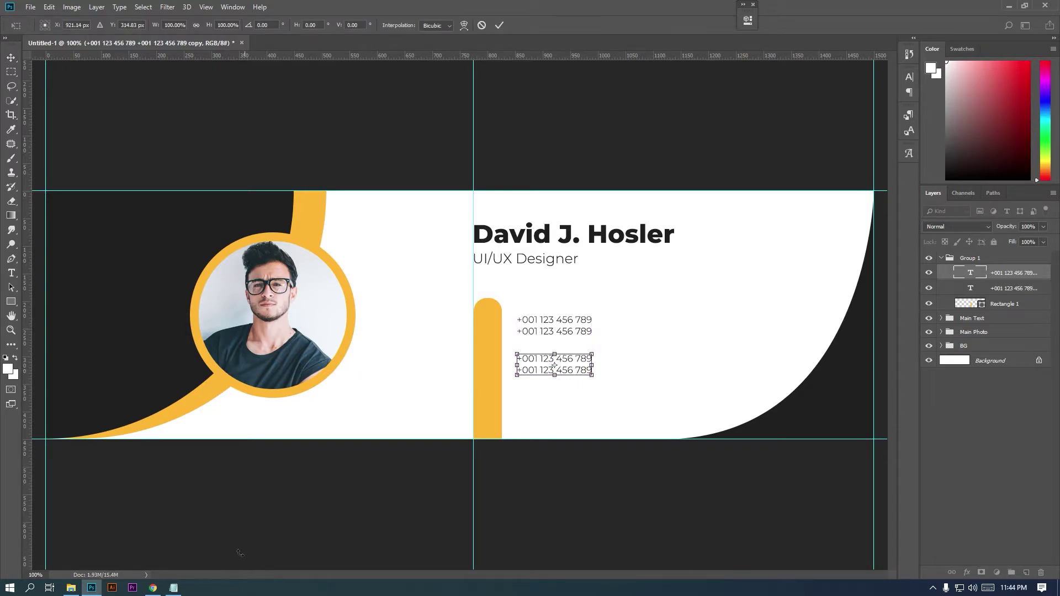
Replace the lower copy's text with the two e-mail addresses copied from the Notepad notes.
{"action": "key", "text": "alt+Tab"}
{"action": "left_click_drag", "start_coordinate": [372, 136], "coordinate": [521, 148]}
{"action": "key", "text": "ctrl+c"}
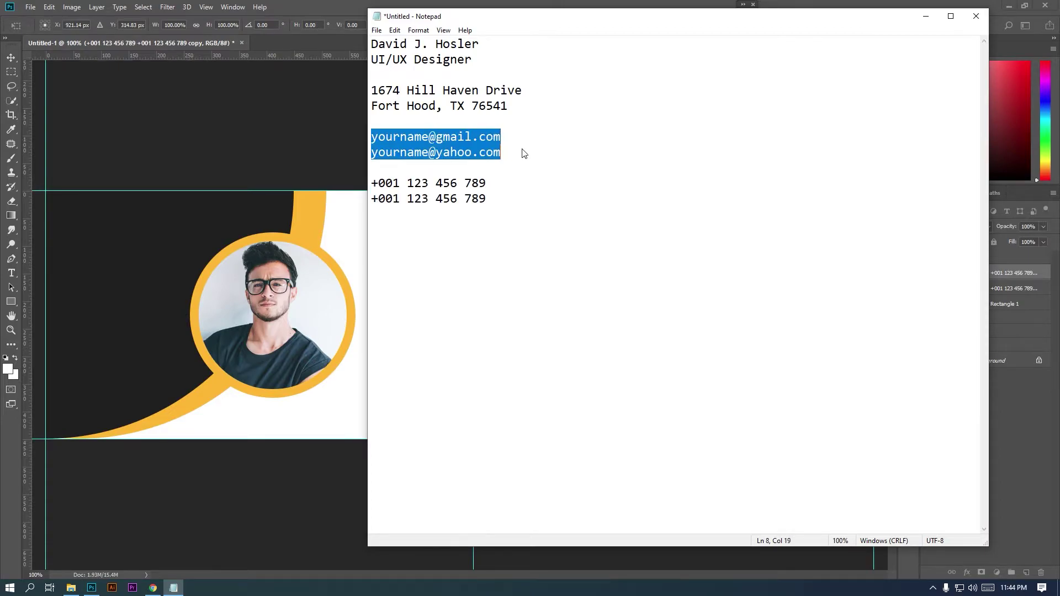
{"action": "key", "text": "alt+Tab"}
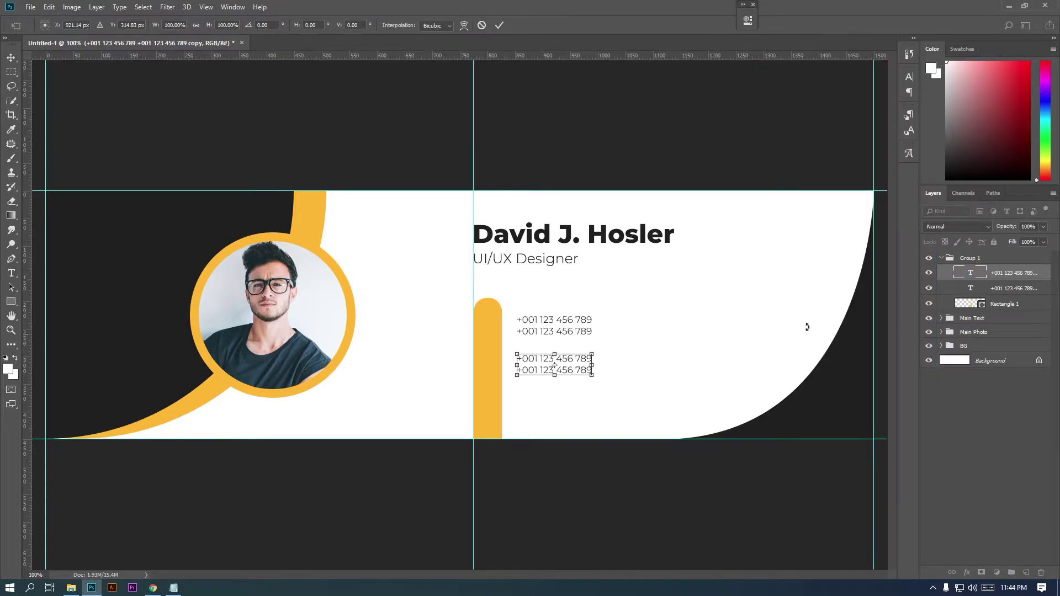
{"action": "key", "text": "Return"}
{"action": "double_click", "coordinate": [970, 273]}
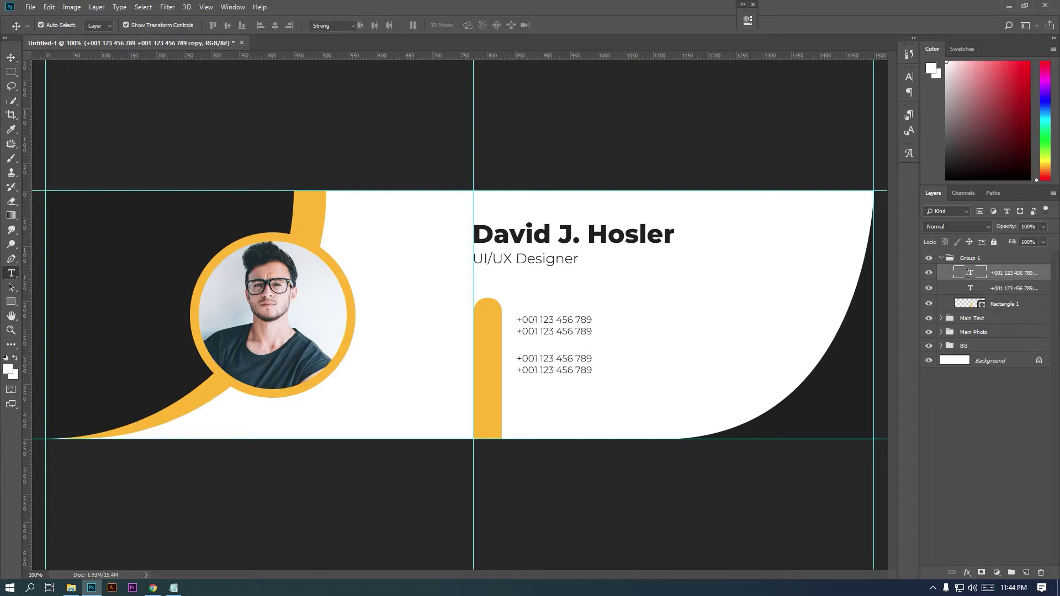
{"action": "key", "text": "ctrl+v"}
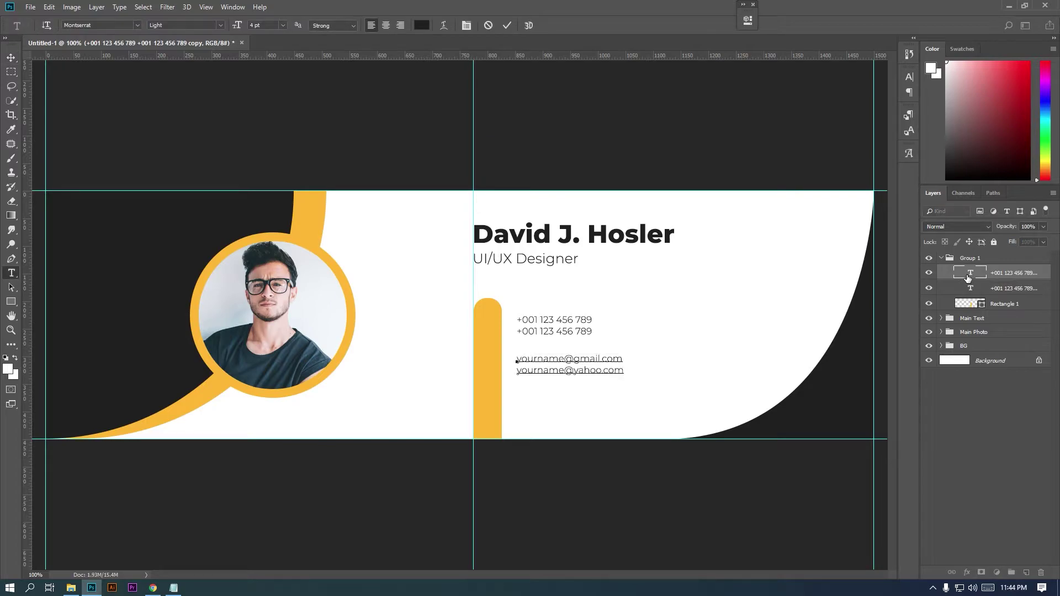
Duplicate the e-mail text and place the copy below it, near the banner's lower edge.
{"action": "left_click", "coordinate": [10, 57]}
{"action": "left_click_drag", "start_coordinate": [1007, 285], "coordinate": [1026, 573]}
{"action": "key", "text": "ctrl+t"}
{"action": "left_click_drag", "start_coordinate": [584, 371], "coordinate": [584, 415]}
{"action": "key", "text": "Return"}
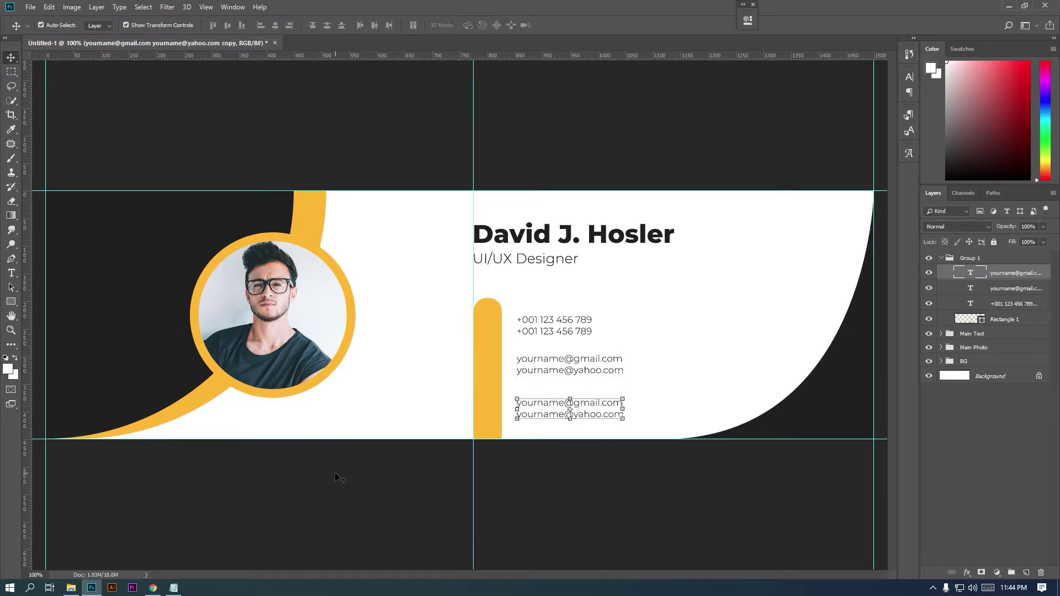
Replace the lowest text copy with the two-line postal address copied from the Notepad notes.
{"action": "left_click", "coordinate": [180, 588]}
{"action": "left_click_drag", "start_coordinate": [372, 90], "coordinate": [536, 103]}
{"action": "right_click", "coordinate": [537, 103]}
{"action": "left_click", "coordinate": [565, 137]}
{"action": "left_click", "coordinate": [319, 5]}
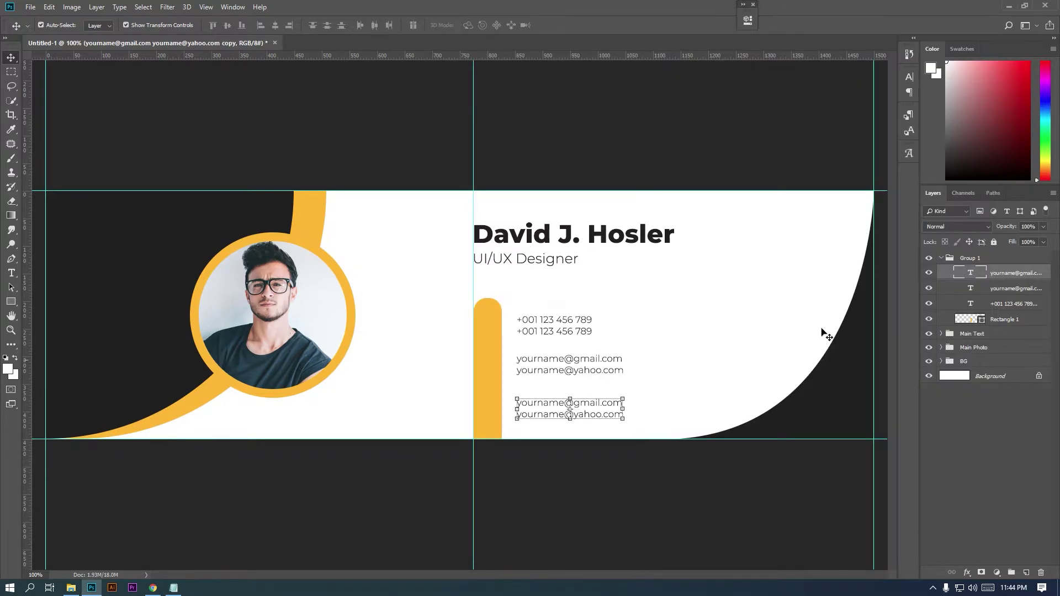
{"action": "double_click", "coordinate": [964, 271]}
{"action": "key", "text": "ctrl+v"}
{"action": "key", "text": "ctrl+Return"}
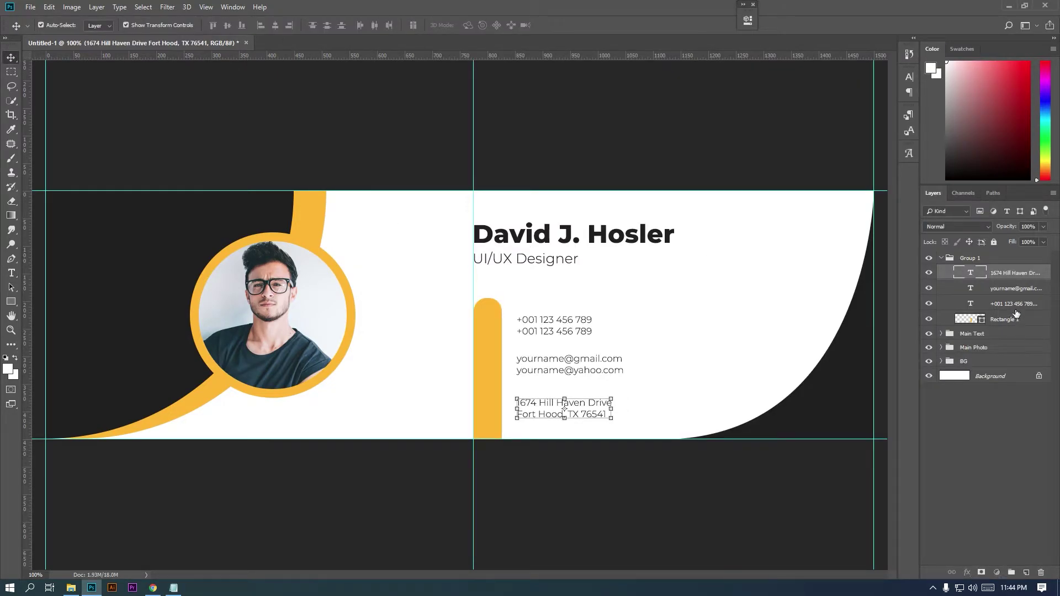
Distribute the phone, e-mail and address text blocks evenly by their vertical centers.
{"action": "left_click", "coordinate": [1015, 307], "text": "shift"}
{"action": "left_click", "coordinate": [330, 28]}
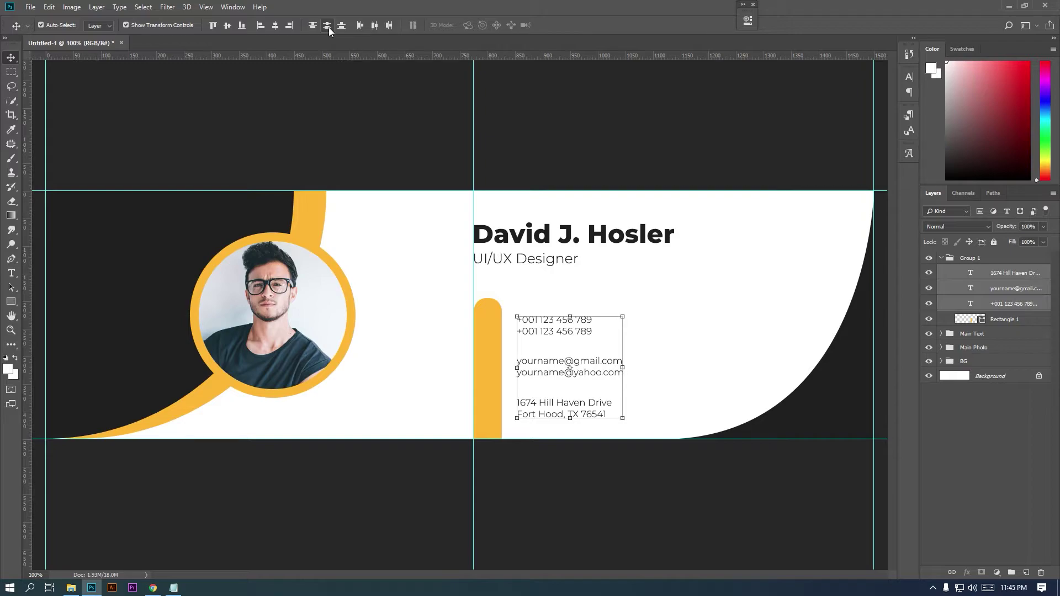
{"action": "left_click", "coordinate": [994, 274]}
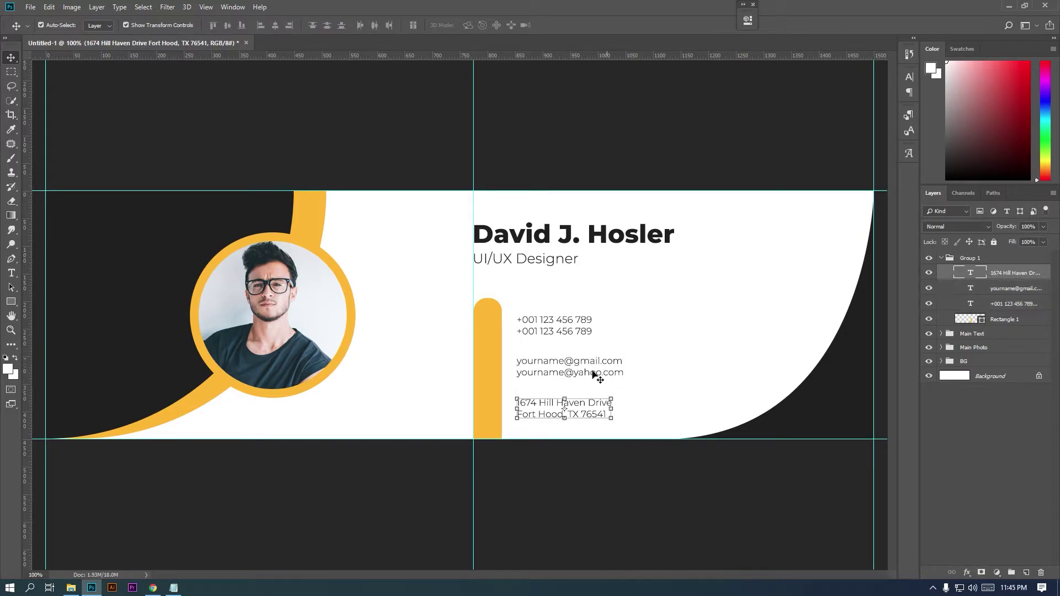
Move the e-mail and address text blocks slightly up to tighten the spacing between the contact lines.
{"action": "left_click", "coordinate": [557, 334]}
{"action": "left_click_drag", "start_coordinate": [562, 365], "coordinate": [561, 361]}
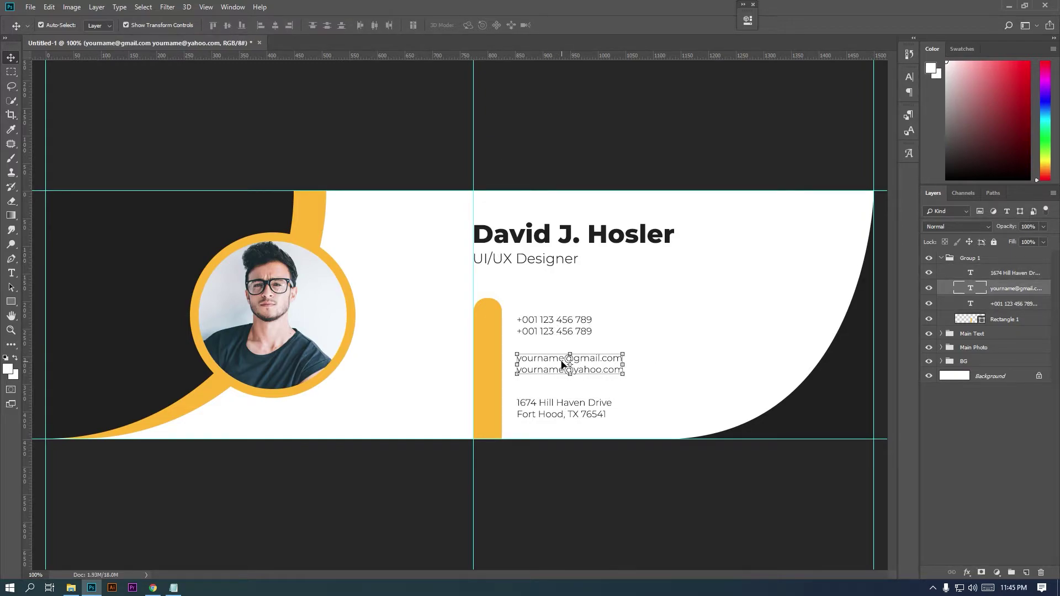
{"action": "left_click", "coordinate": [569, 410]}
{"action": "left_click_drag", "start_coordinate": [569, 408], "coordinate": [569, 403]}
{"action": "left_click", "coordinate": [576, 365]}
{"action": "left_click_drag", "start_coordinate": [575, 366], "coordinate": [576, 365]}
{"action": "left_click", "coordinate": [583, 409]}
{"action": "left_click_drag", "start_coordinate": [564, 402], "coordinate": [564, 402]}
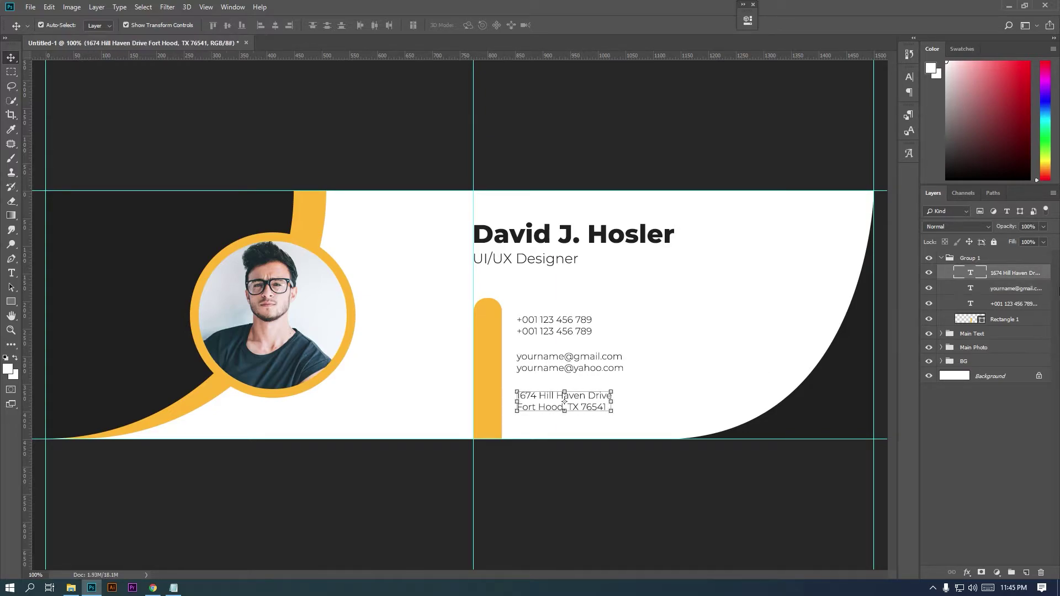
Distribute the three contact text blocks by vertical centers again and align their left edges.
{"action": "left_click", "coordinate": [1019, 304], "text": "shift"}
{"action": "left_click", "coordinate": [324, 31]}
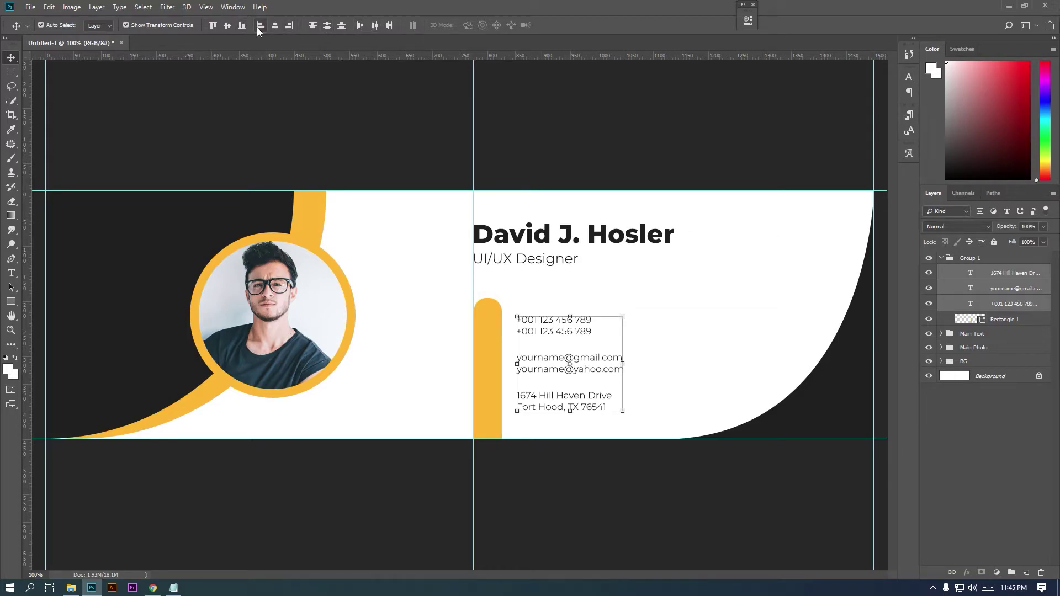
{"action": "key", "text": "m"}
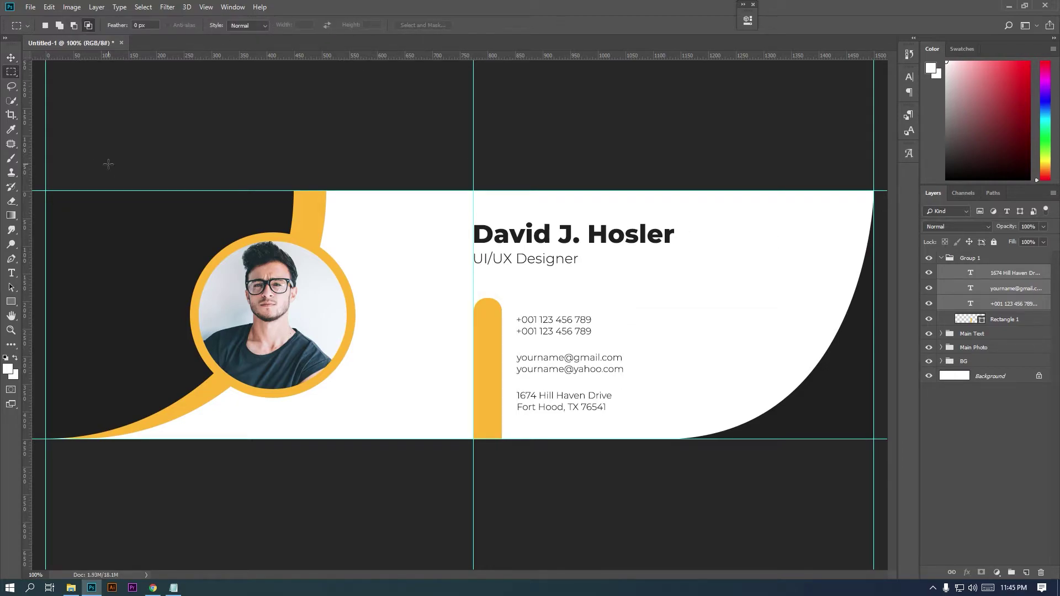
Group the three contact text layers and name the group Info.
{"action": "left_click", "coordinate": [11, 58]}
{"action": "key", "text": "ctrl+g"}
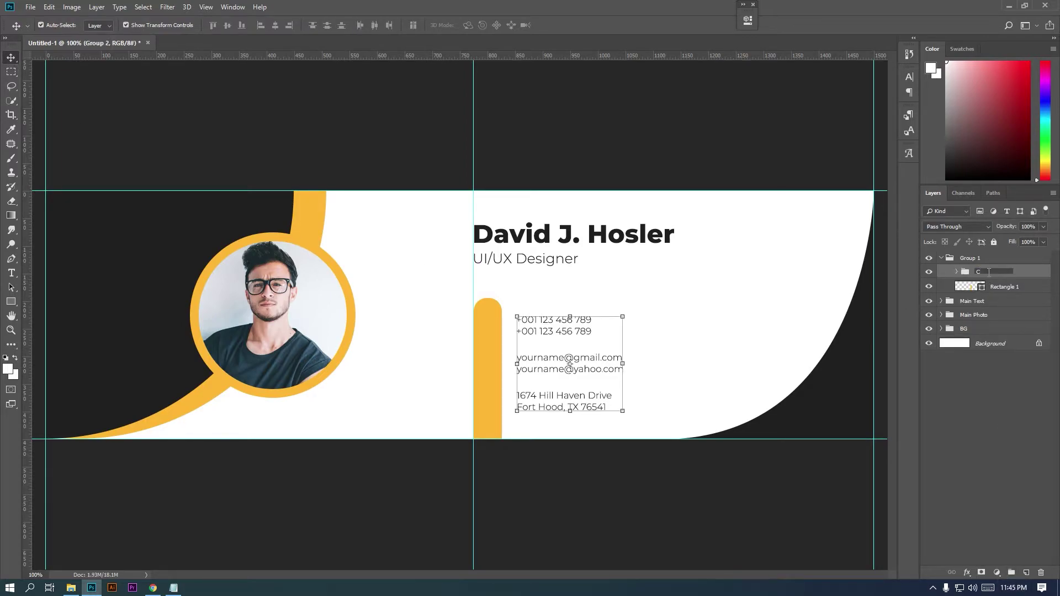
{"action": "key", "text": "Return"}
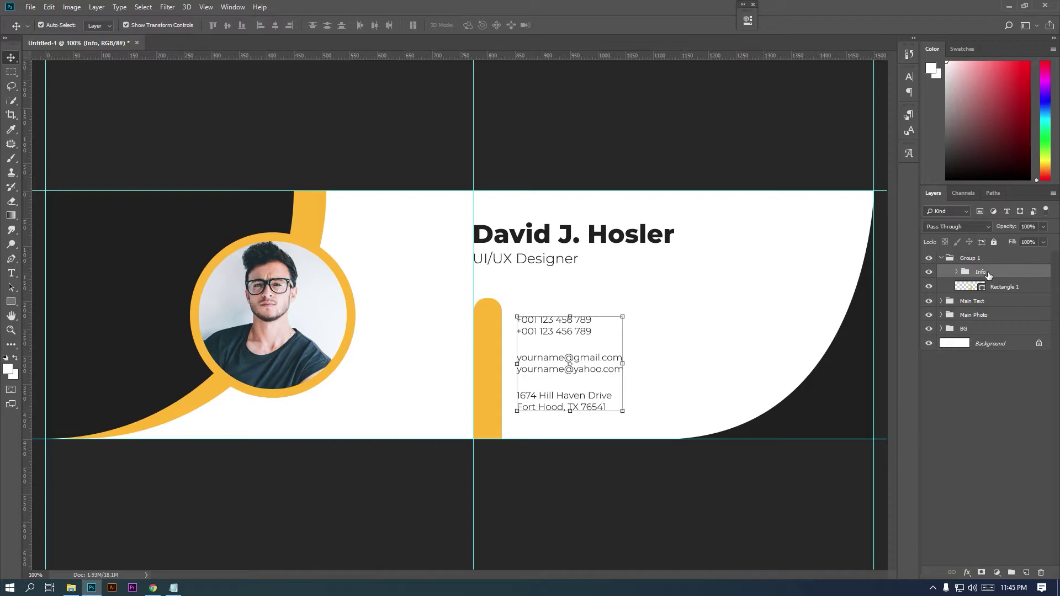
Place the phone, mail and map location icon files from the file folder into the banner.
{"action": "left_click", "coordinate": [1026, 572]}
{"action": "left_click", "coordinate": [74, 589]}
{"action": "left_click_drag", "start_coordinate": [240, 161], "coordinate": [438, 359]}
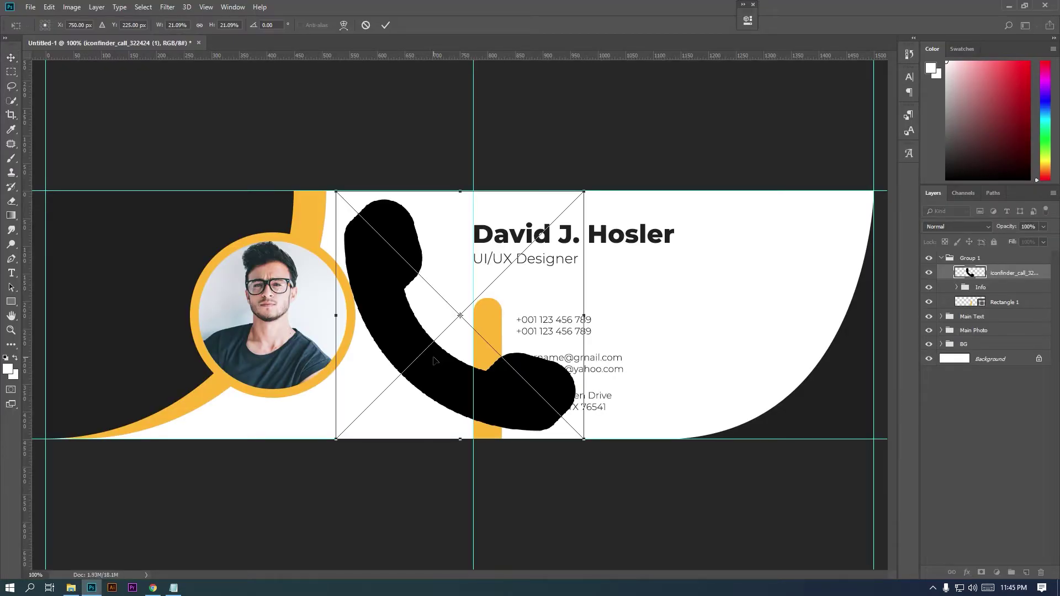
{"action": "key", "text": "Return"}
{"action": "key", "text": "Return"}
{"action": "key", "text": "Return"}
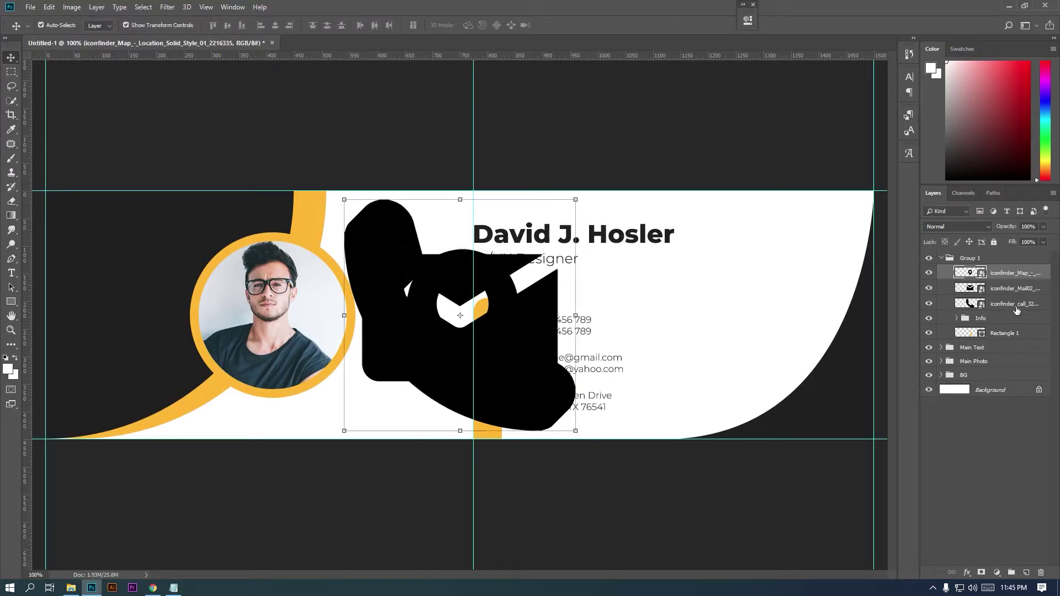
Scale the three placed icons down together to a small size near the amber bar's upper end.
{"action": "key", "text": "ctrl+t"}
{"action": "left_click_drag", "start_coordinate": [584, 192], "coordinate": [474, 300]}
{"action": "key", "text": "Return"}
Separate the overlapping icons by moving the location pin and the envelope down below the phone icon.
{"action": "key", "text": "ctrl+plus"}
{"action": "key", "text": "ctrl+plus"}
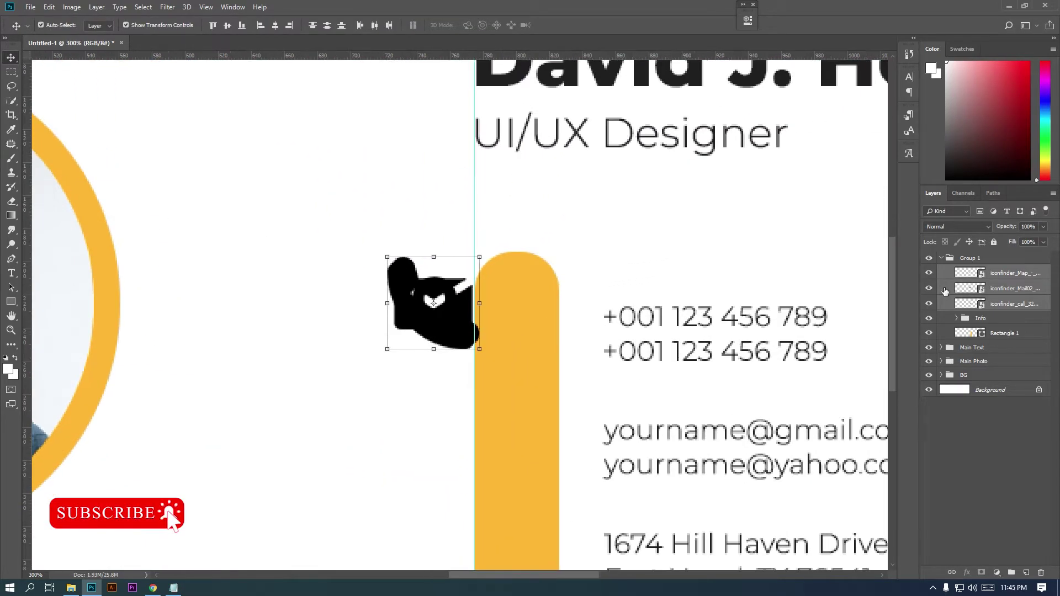
{"action": "left_click", "coordinate": [1024, 278]}
{"action": "left_click_drag", "start_coordinate": [447, 331], "coordinate": [448, 452]}
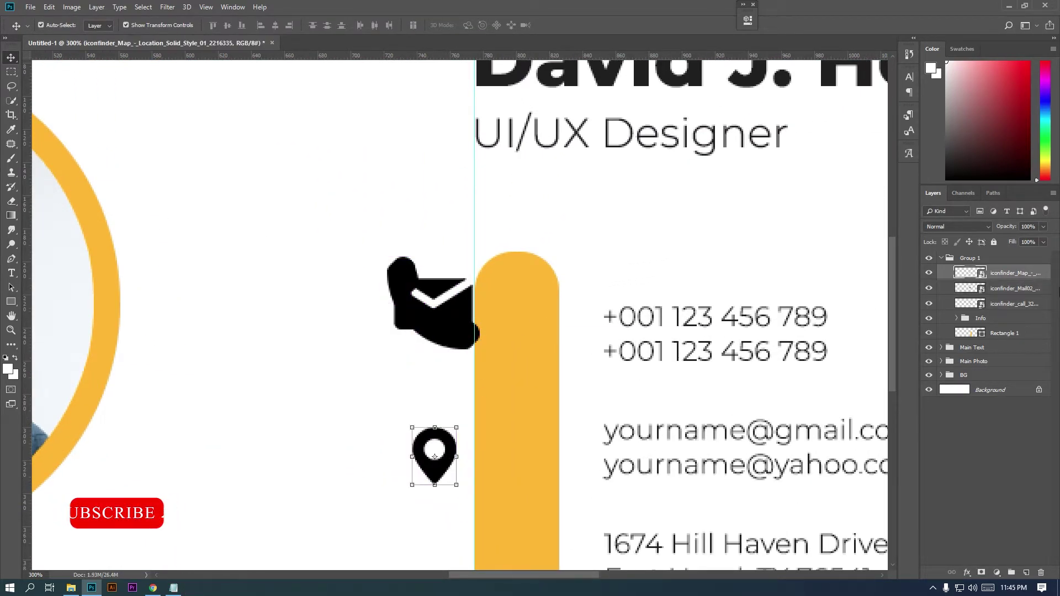
{"action": "left_click", "coordinate": [456, 309], "text": "ctrl"}
{"action": "left_click_drag", "start_coordinate": [457, 310], "coordinate": [456, 349]}
Move the phone icon up above the envelope and scale it down slightly.
{"action": "left_click", "coordinate": [1018, 303]}
{"action": "left_click_drag", "start_coordinate": [405, 294], "coordinate": [404, 250]}
{"action": "left_click_drag", "start_coordinate": [475, 206], "coordinate": [463, 226]}
{"action": "key", "text": "Return"}
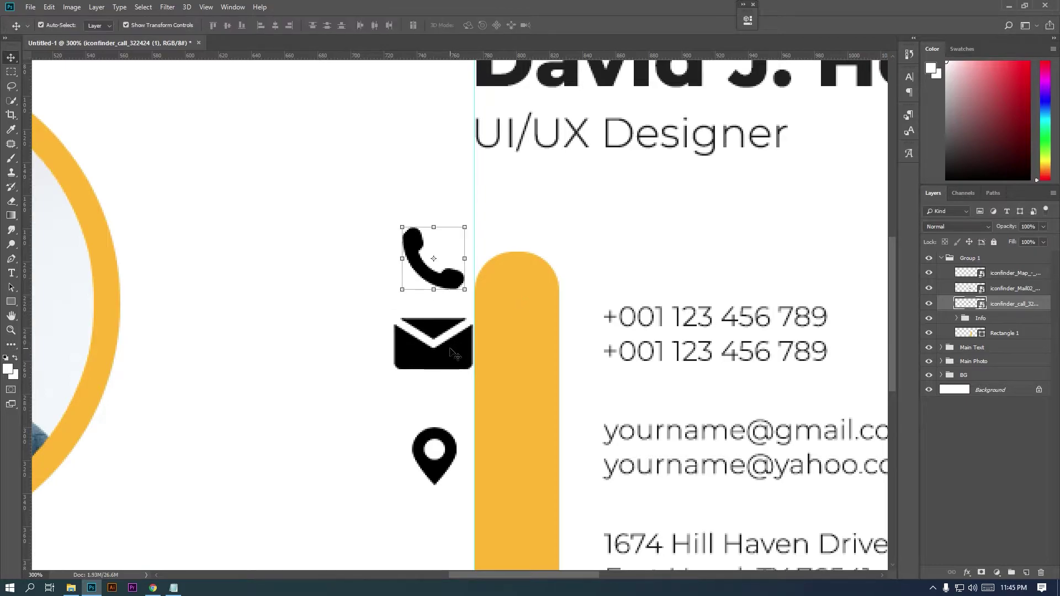
Scale the envelope icon down slightly to about the phone icon's width.
{"action": "left_click", "coordinate": [462, 330], "text": "ctrl"}
{"action": "key", "text": "ctrl+t"}
{"action": "left_click_drag", "start_coordinate": [482, 294], "coordinate": [472, 301]}
{"action": "key", "text": "Return"}
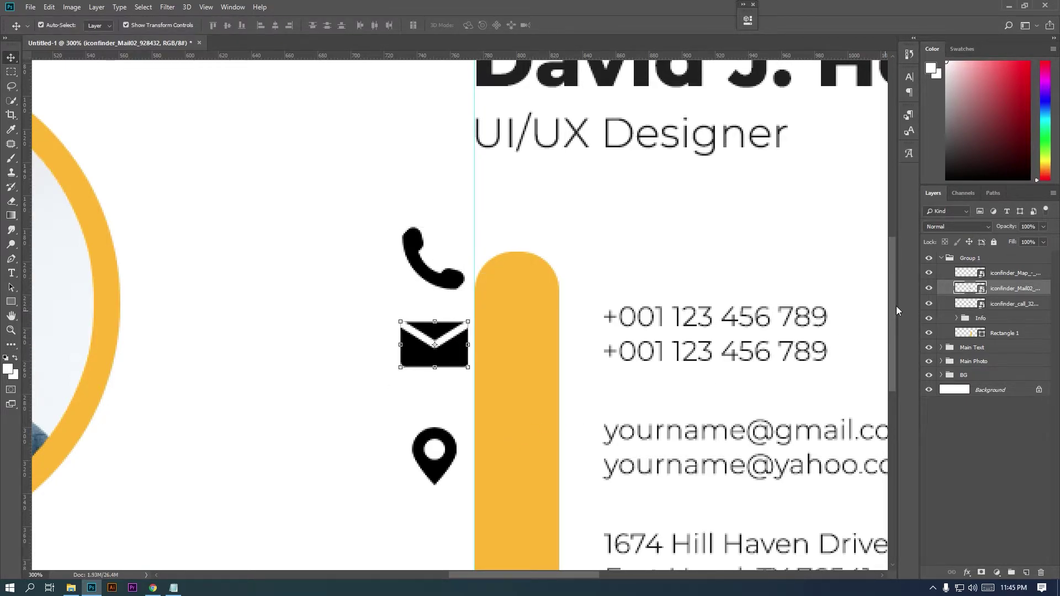
Scale all three icons down together and move them onto the amber bar.
{"action": "left_click", "coordinate": [967, 303]}
{"action": "left_click", "coordinate": [966, 276], "text": "shift"}
{"action": "left_click", "coordinate": [592, 384], "text": "ctrl+alt"}
{"action": "left_click_drag", "start_coordinate": [592, 382], "coordinate": [508, 244]}
{"action": "key", "text": "ctrl+t"}
{"action": "left_click_drag", "start_coordinate": [418, 302], "coordinate": [466, 337]}
{"action": "key", "text": "Return"}
{"action": "key", "text": "Return"}
Move the location pin icon down the amber bar, level with the address text.
{"action": "left_click", "coordinate": [1012, 273]}
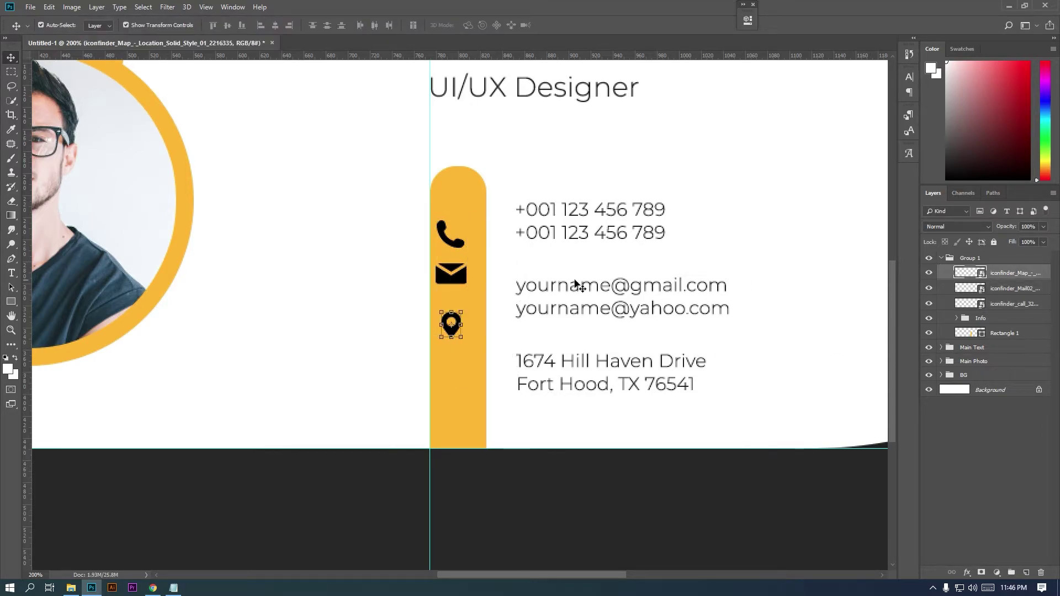
{"action": "left_click", "coordinate": [458, 333]}
{"action": "left_click", "coordinate": [454, 332]}
{"action": "key", "text": "ctrl+t"}
{"action": "left_click_drag", "start_coordinate": [458, 349], "coordinate": [463, 388]}
{"action": "key", "text": "Return"}
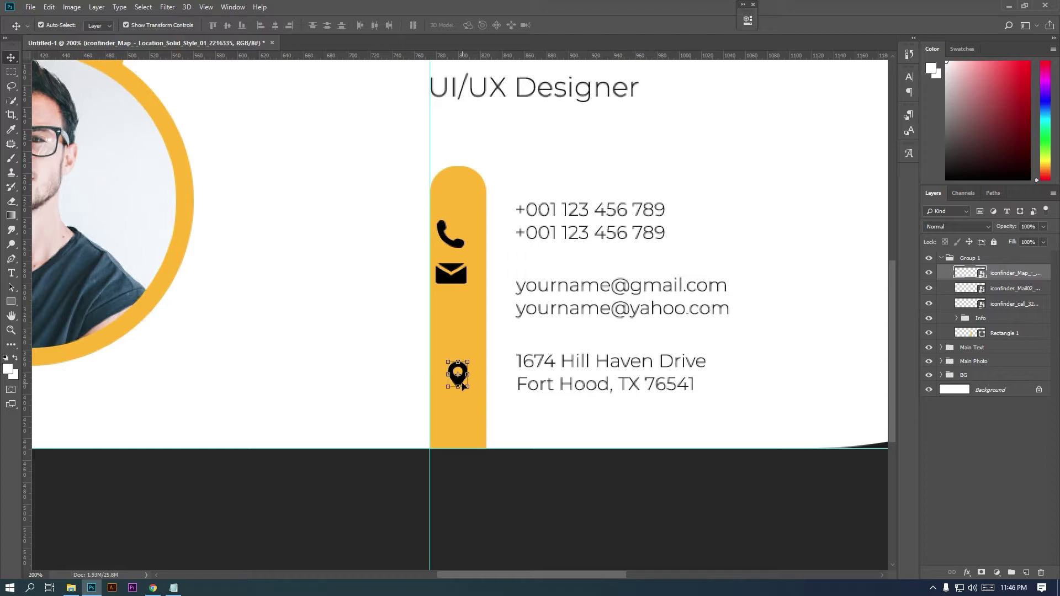
Move the envelope icon down the amber bar, level with the e-mail text.
{"action": "left_click", "coordinate": [1013, 293]}
{"action": "key", "text": "ctrl+t"}
{"action": "left_click_drag", "start_coordinate": [462, 287], "coordinate": [471, 311]}
{"action": "key", "text": "Return"}
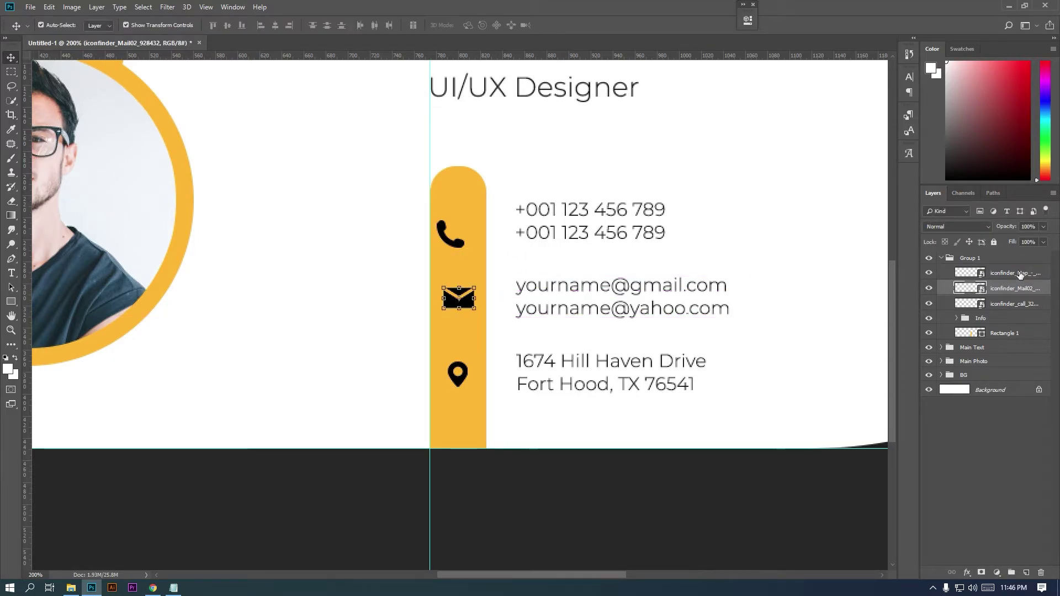
Move the phone icon up and slightly right on the amber bar, level with the phone number text.
{"action": "left_click", "coordinate": [1015, 273]}
{"action": "left_click", "coordinate": [1013, 304]}
{"action": "key", "text": "ctrl+t"}
{"action": "left_click_drag", "start_coordinate": [450, 235], "coordinate": [462, 221]}
{"action": "key", "text": "Return"}
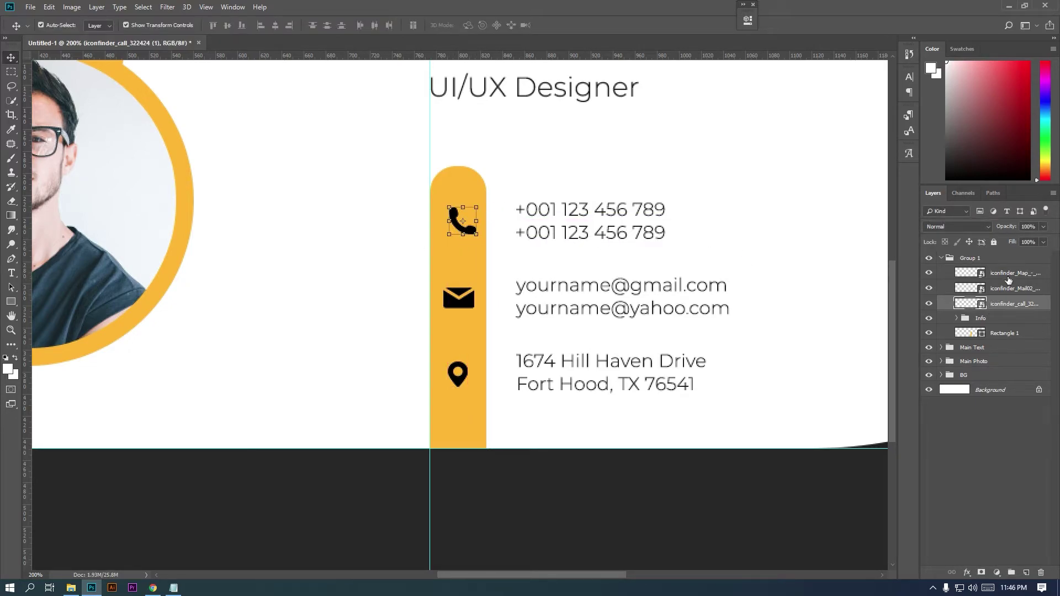
Align the three icons by their horizontal centers and shift them together slightly left to the middle of the amber bar.
{"action": "left_click", "coordinate": [1015, 272], "text": "shift"}
{"action": "left_click", "coordinate": [375, 26]}
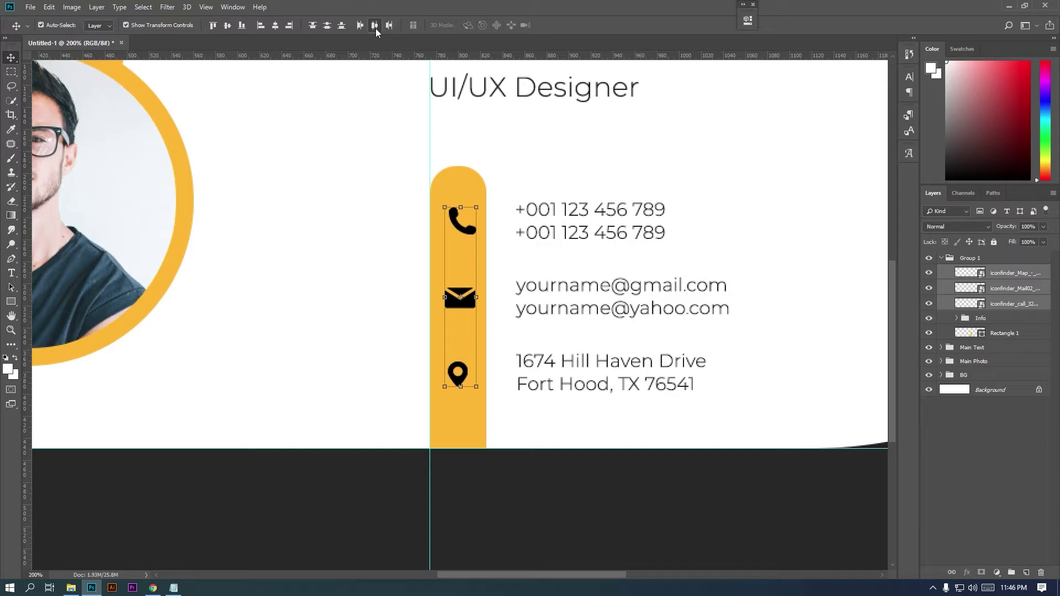
{"action": "left_click", "coordinate": [274, 26]}
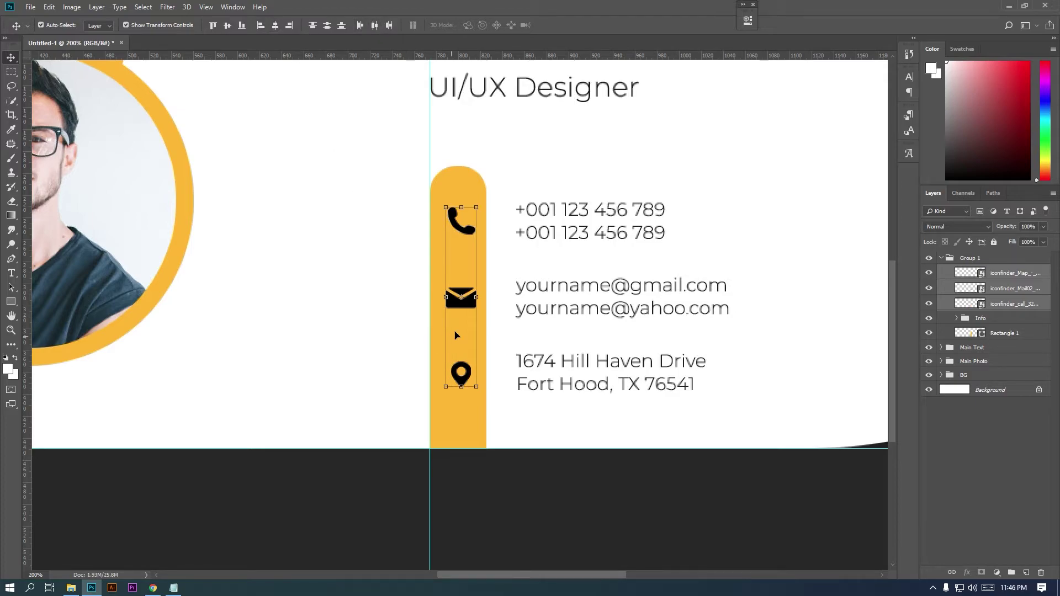
{"action": "key", "text": "ctrl+t"}
{"action": "left_click_drag", "start_coordinate": [461, 307], "coordinate": [458, 307]}
{"action": "key", "text": "Return"}
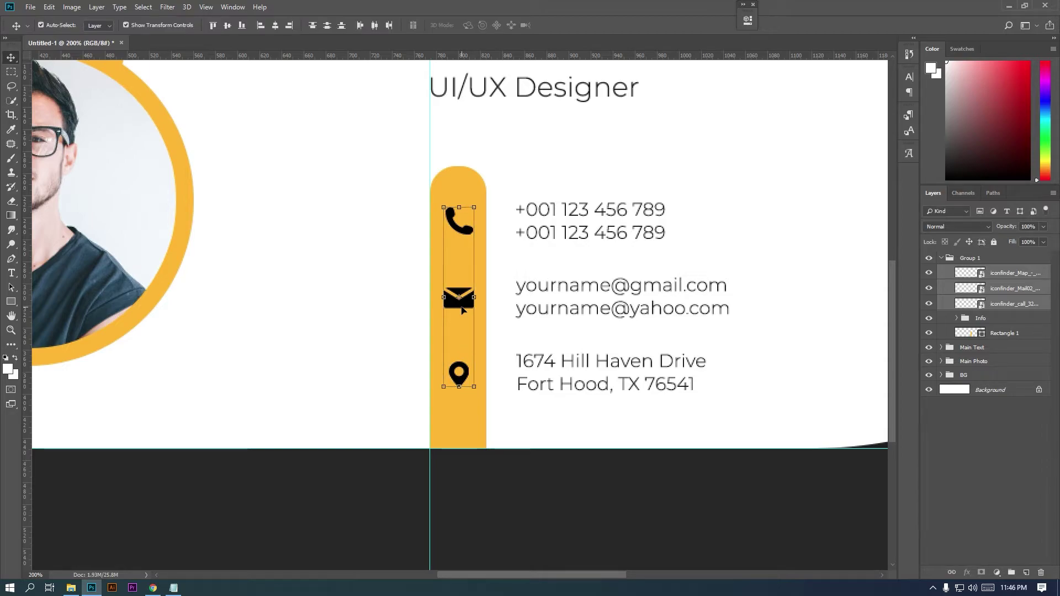
Align the phone, envelope and location icons with their matching contact text blocks by vertical centers.
{"action": "left_click", "coordinate": [987, 274]}
{"action": "left_click", "coordinate": [991, 307]}
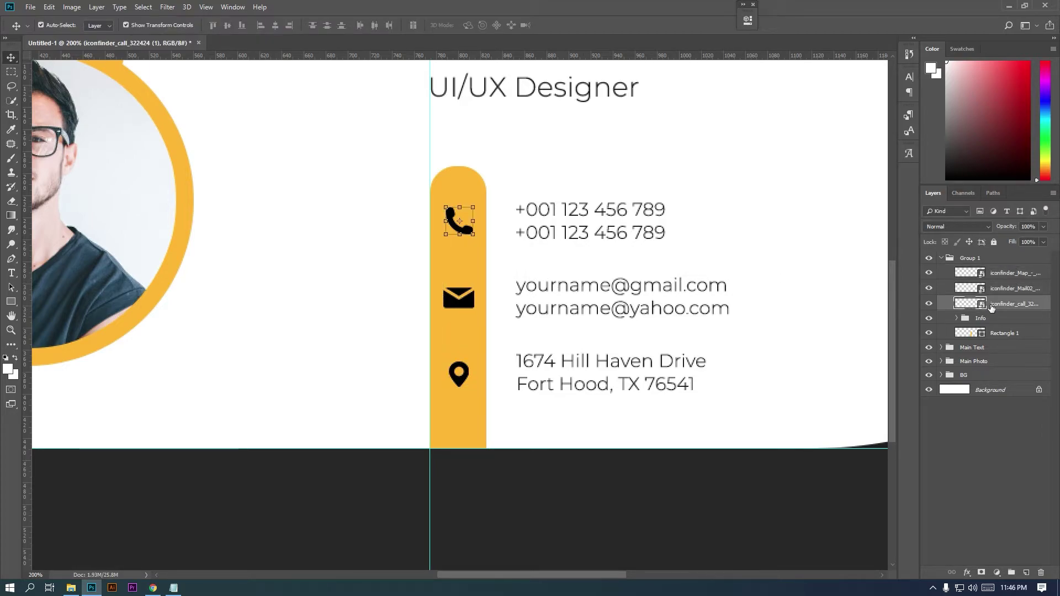
{"action": "left_click", "coordinate": [957, 319]}
{"action": "left_click", "coordinate": [1013, 364], "text": "ctrl"}
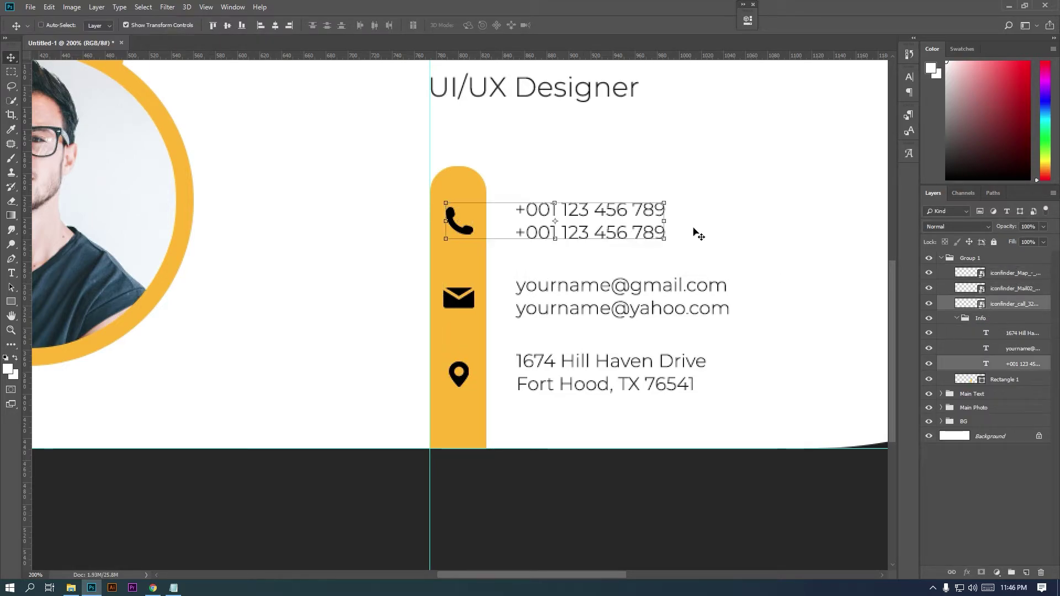
{"action": "left_click", "coordinate": [1018, 291]}
{"action": "left_click", "coordinate": [1026, 349], "text": "ctrl"}
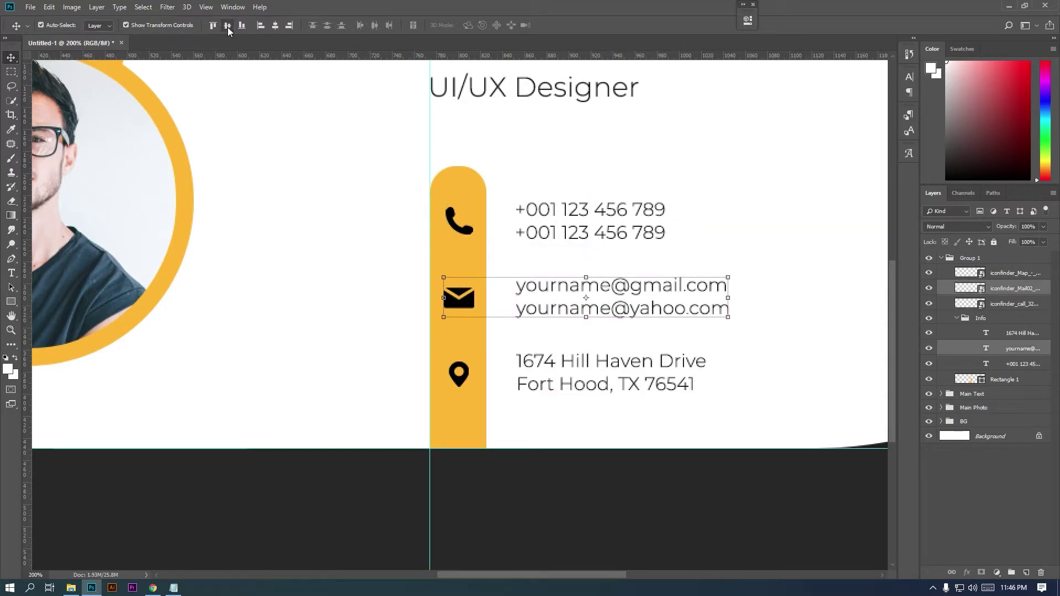
{"action": "left_click", "coordinate": [1027, 273]}
{"action": "left_click", "coordinate": [1023, 333], "text": "ctrl"}
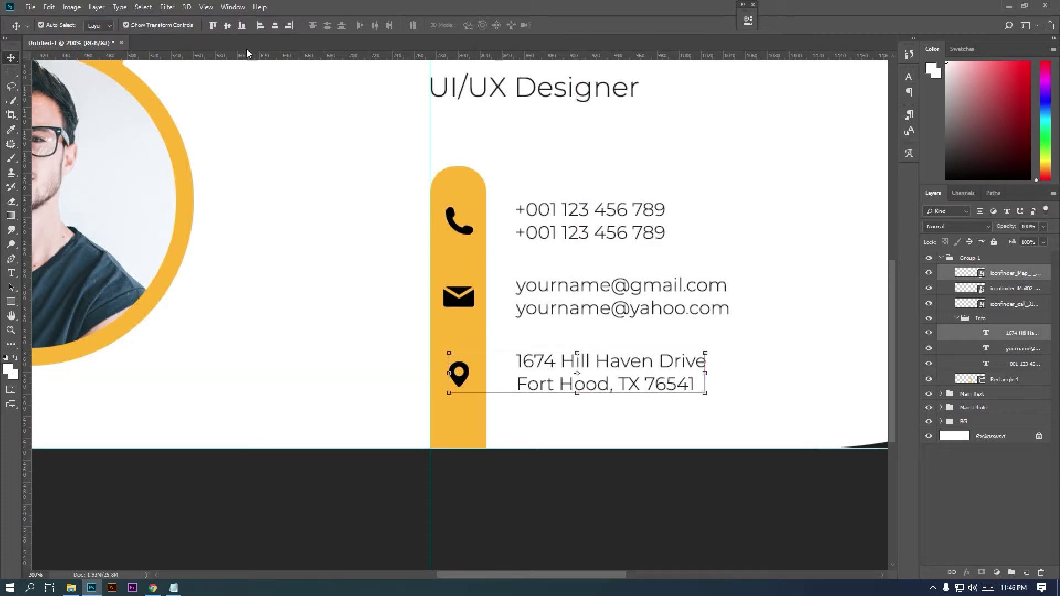
{"action": "left_click", "coordinate": [1017, 273]}
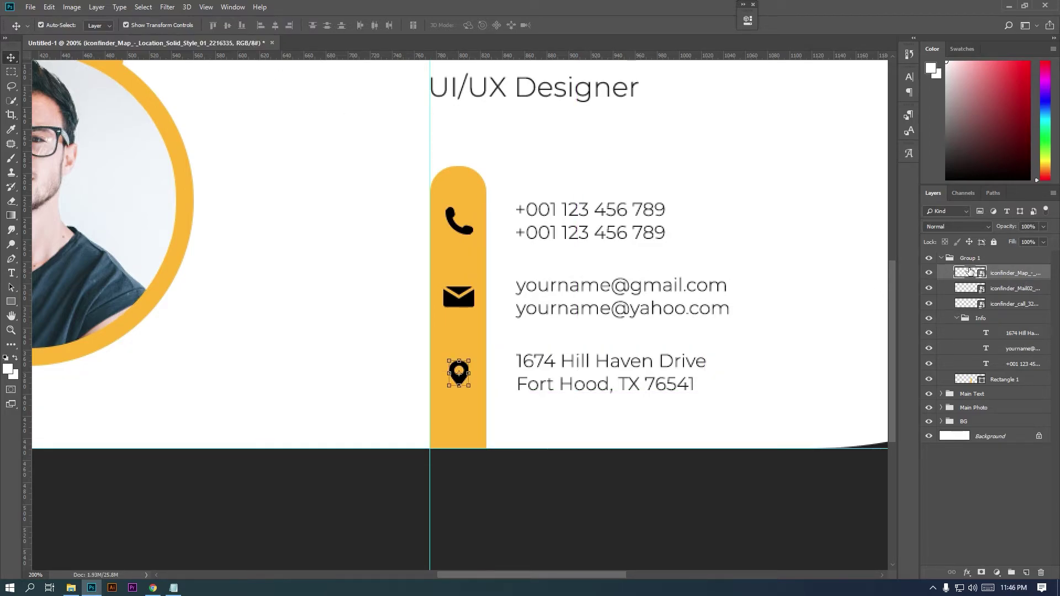
Group the three contact icon layers, name the group ICON, and collapse the Info group.
{"action": "left_click", "coordinate": [1012, 305], "text": "shift"}
{"action": "left_click", "coordinate": [1011, 572]}
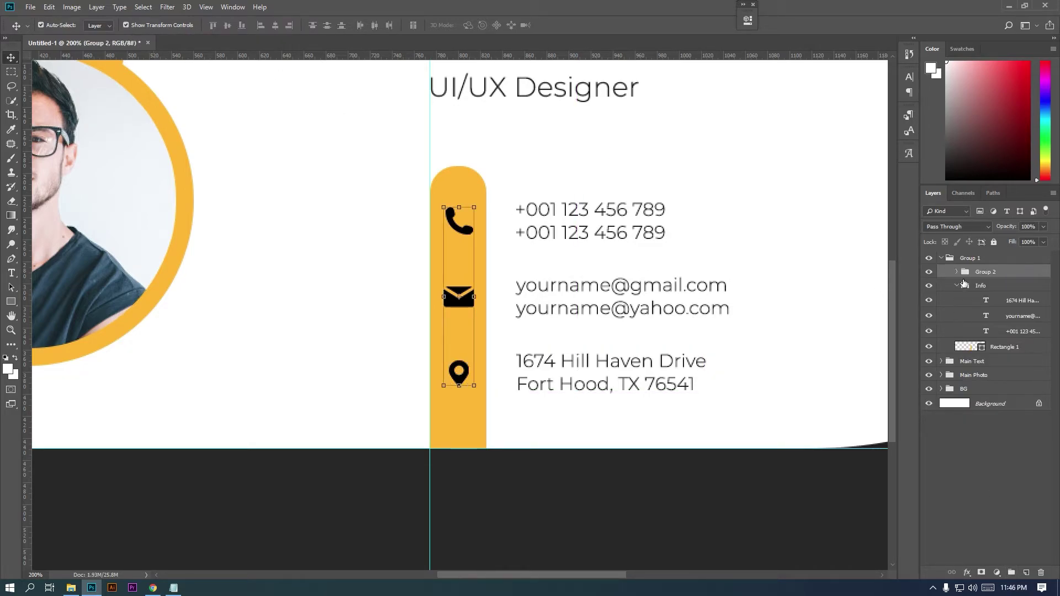
{"action": "key", "text": "Return"}
{"action": "left_click", "coordinate": [955, 288]}
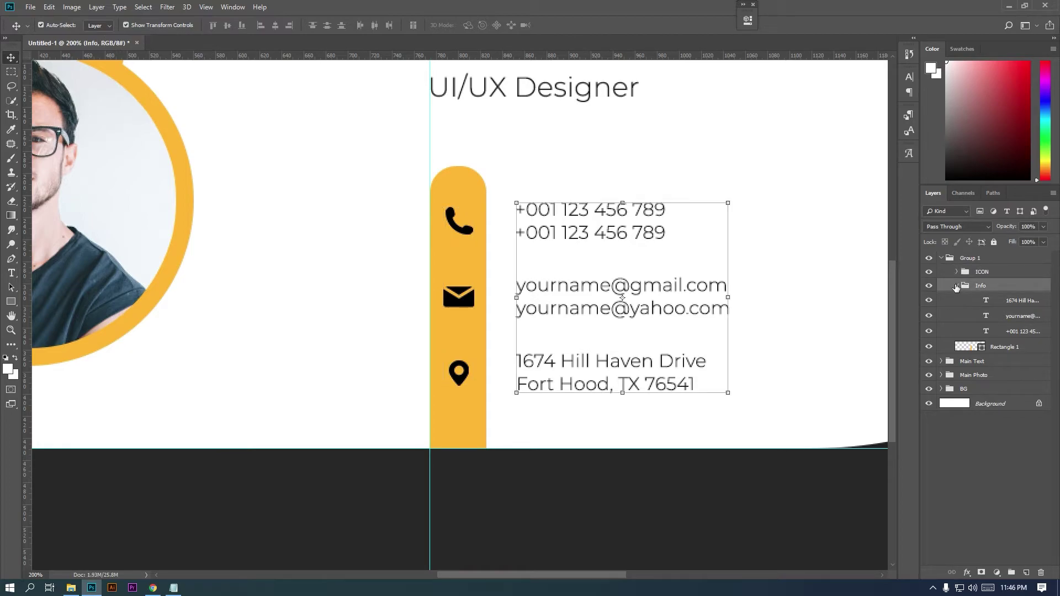
{"action": "left_click", "coordinate": [955, 286]}
Invert the color of the location pin icon in the ICON group to make it white.
{"action": "left_click", "coordinate": [974, 272]}
{"action": "left_click", "coordinate": [957, 271]}
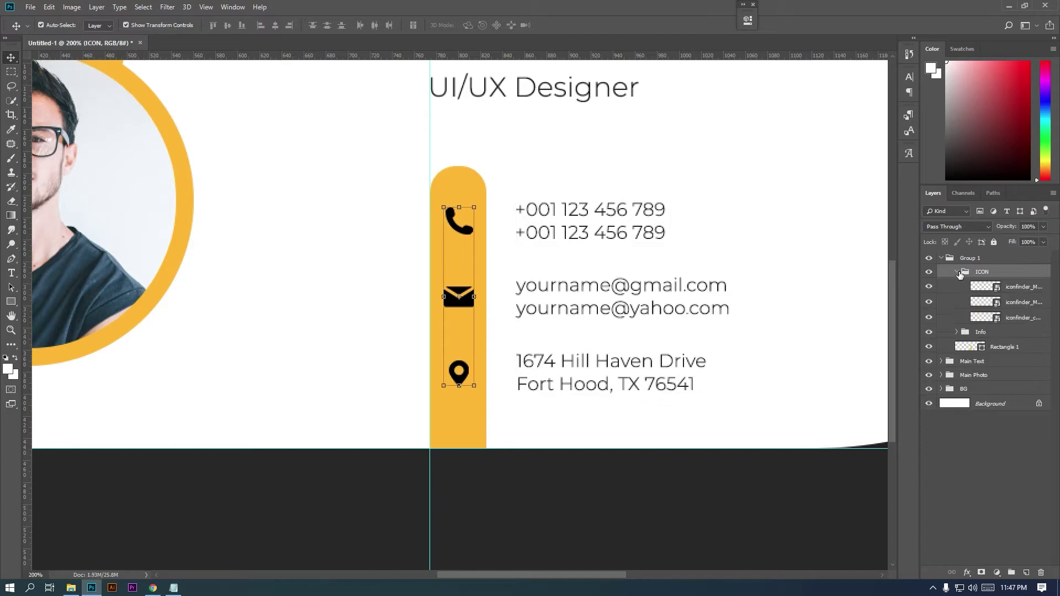
{"action": "left_click", "coordinate": [1040, 288]}
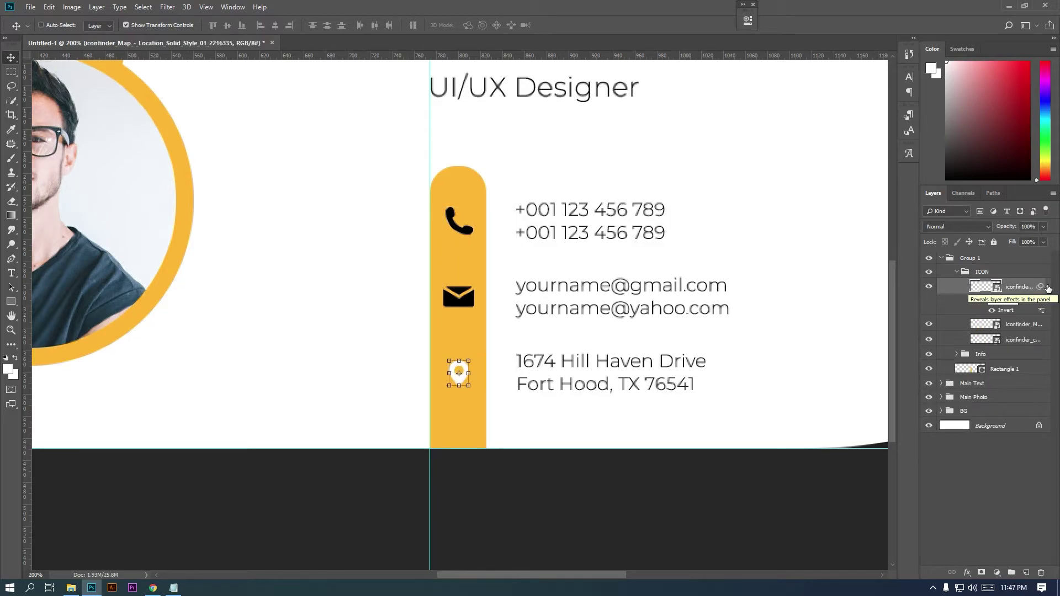
{"action": "left_click", "coordinate": [93, 7]}
{"action": "mouse_move", "coordinate": [74, 7]}
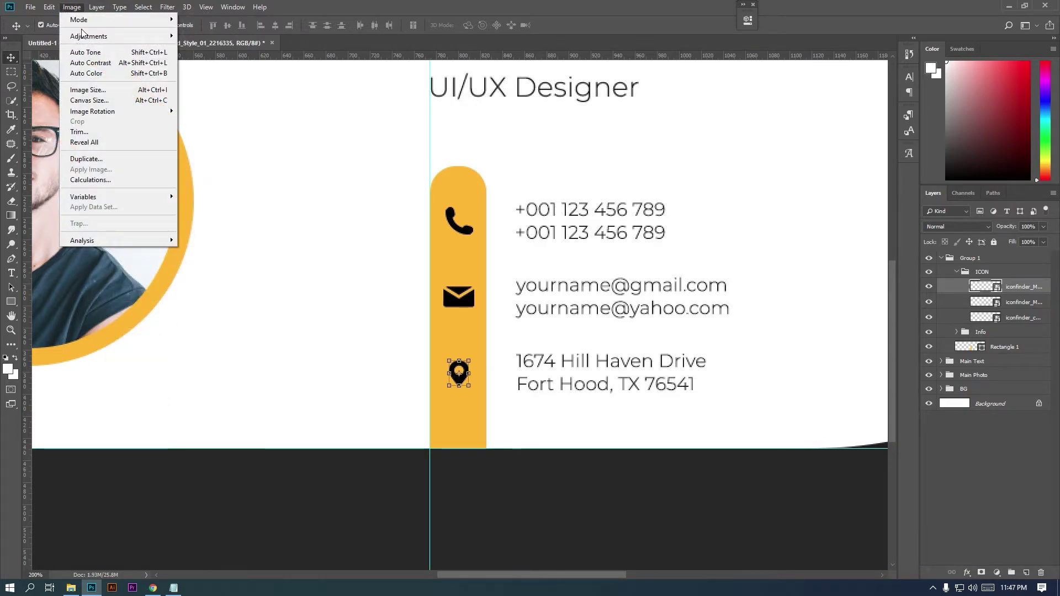
{"action": "mouse_move", "coordinate": [89, 36]}
{"action": "left_click", "coordinate": [196, 162]}
Apply the Invert adjustment to the envelope icon to turn it white.
{"action": "left_click", "coordinate": [1038, 326]}
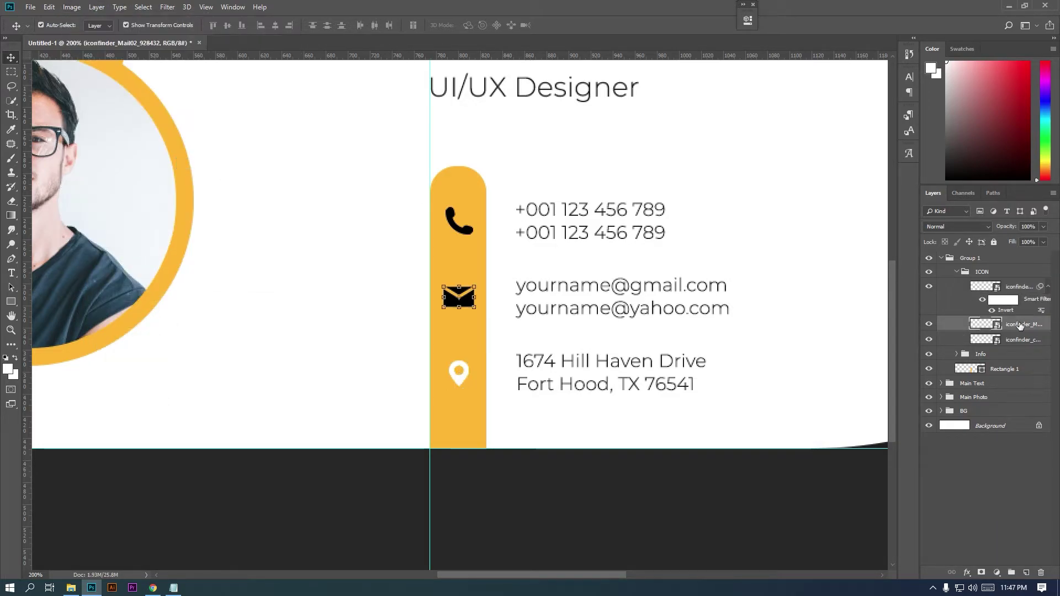
{"action": "left_click", "coordinate": [71, 6]}
{"action": "mouse_move", "coordinate": [88, 36]}
{"action": "left_click", "coordinate": [212, 162]}
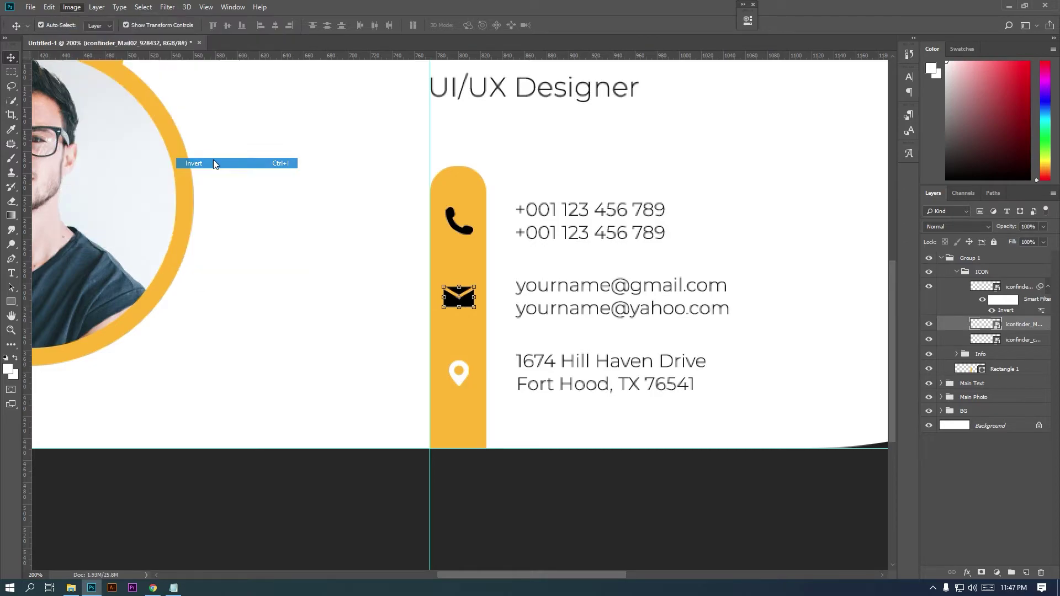
Invert the phone icon to white and deselect it.
{"action": "left_click", "coordinate": [1017, 291]}
{"action": "left_click", "coordinate": [1022, 361]}
{"action": "left_click", "coordinate": [72, 7]}
{"action": "mouse_move", "coordinate": [88, 36]}
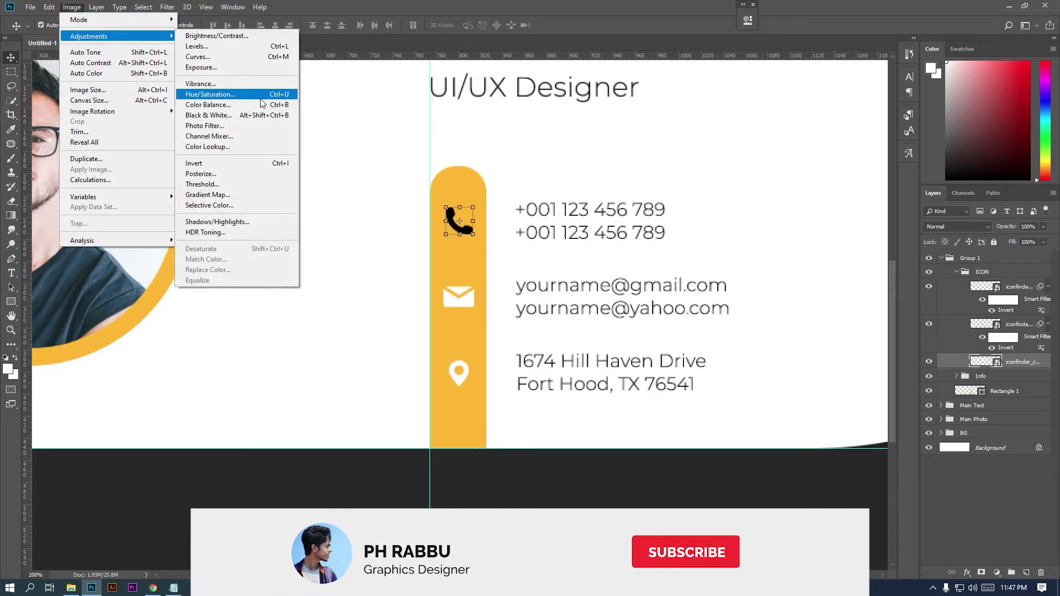
{"action": "left_click", "coordinate": [239, 161]}
{"action": "left_click", "coordinate": [309, 188]}
{"action": "left_click", "coordinate": [585, 253], "text": "alt"}
{"action": "left_click_drag", "start_coordinate": [616, 297], "coordinate": [702, 308]}
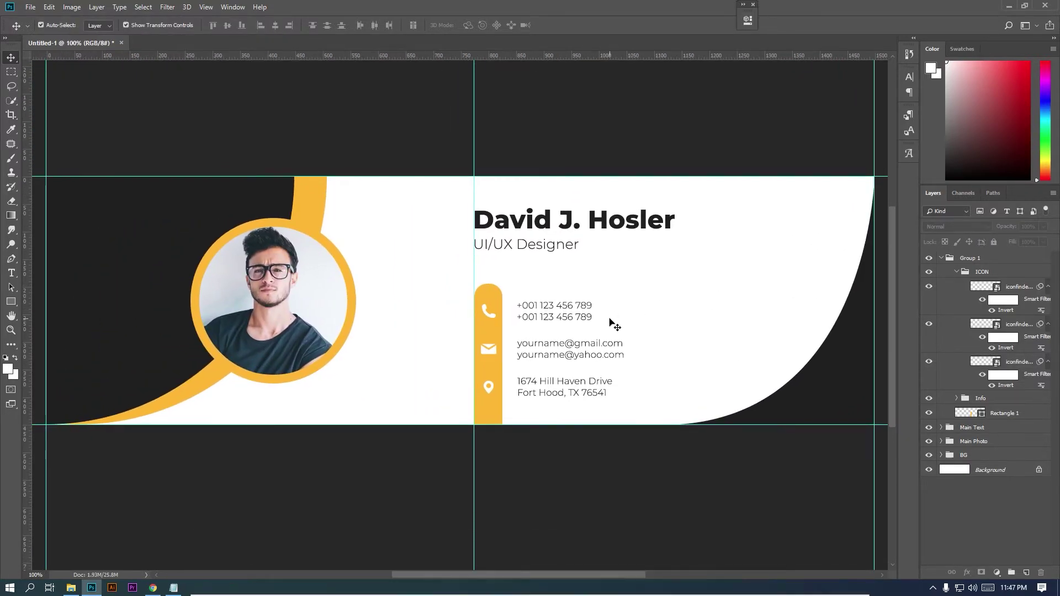
Collapse the group holding the contact details and icons and rename it Contact Us.
{"action": "left_click", "coordinate": [942, 259]}
{"action": "double_click", "coordinate": [970, 259]}
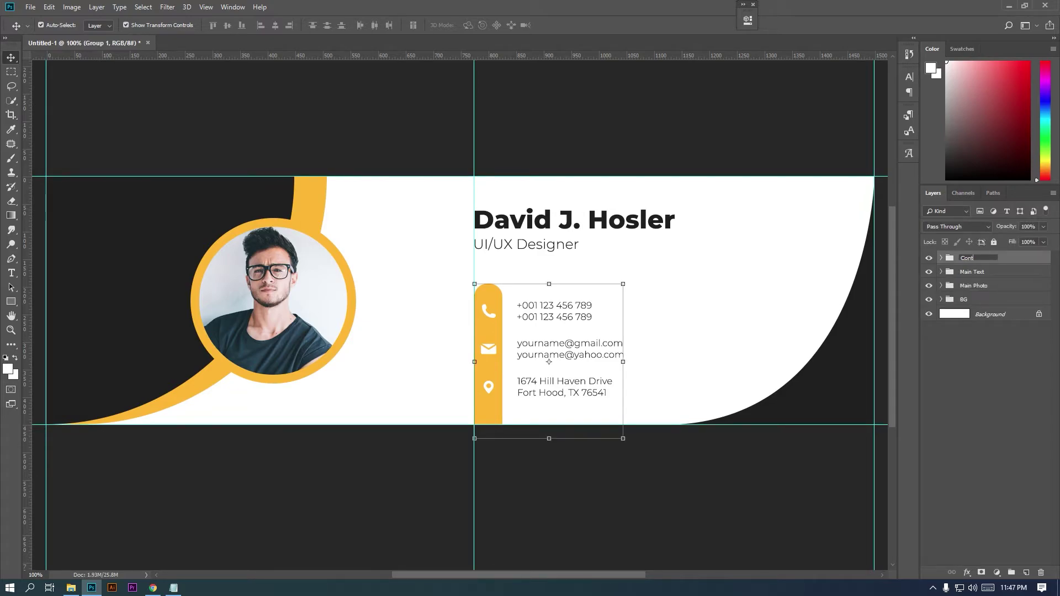
{"action": "key", "text": "Return"}
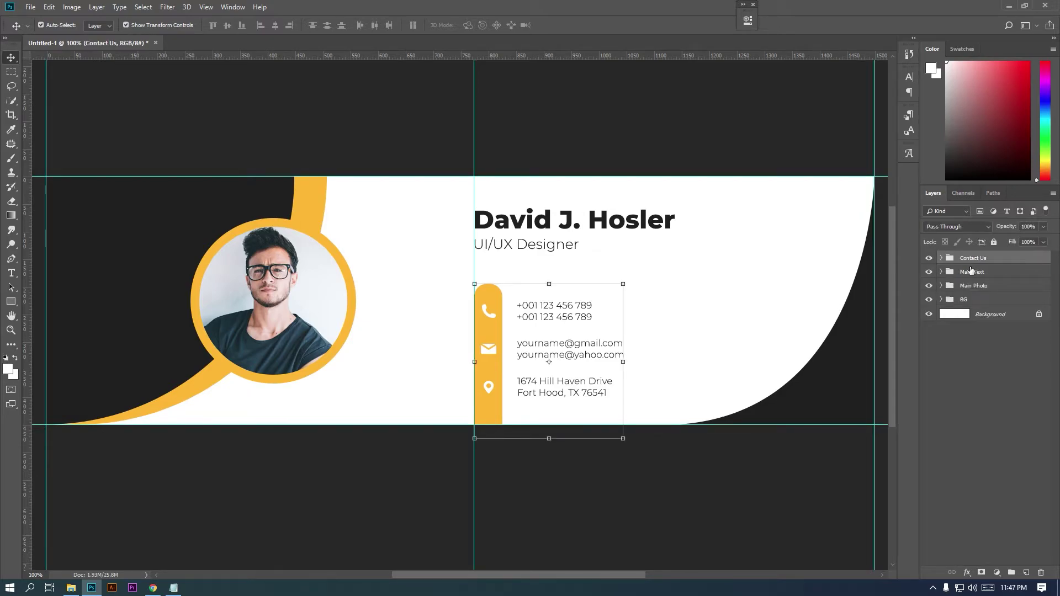
Create a new layer group and add the text BRAND in the white area beside the large name.
{"action": "left_click", "coordinate": [1012, 573]}
{"action": "left_click", "coordinate": [1026, 571]}
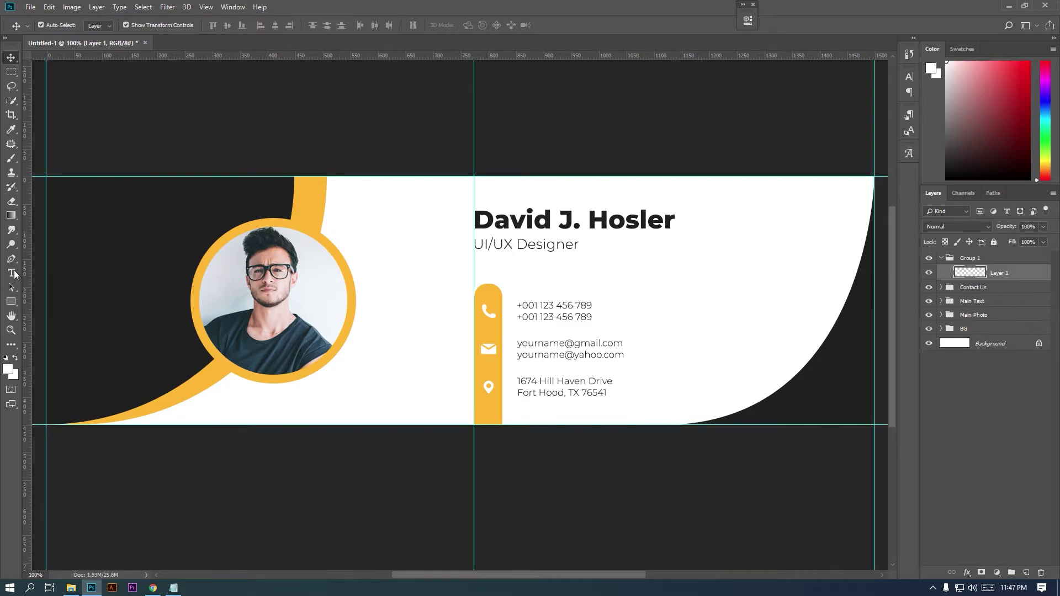
{"action": "key", "text": "t"}
{"action": "left_click", "coordinate": [743, 232]}
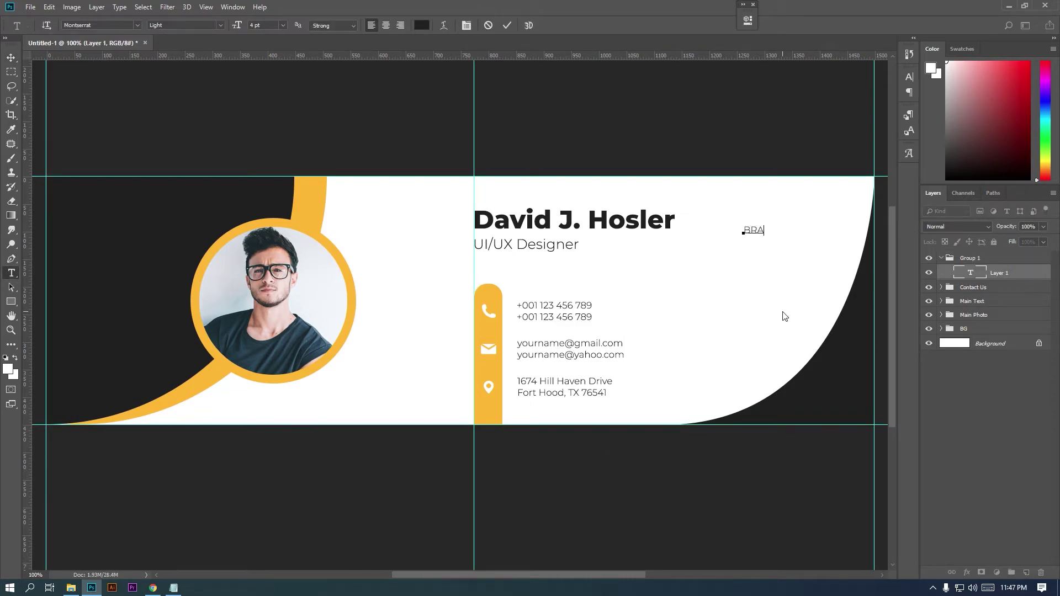
{"action": "key", "text": "ctrl+Return"}
{"action": "key", "text": "v"}
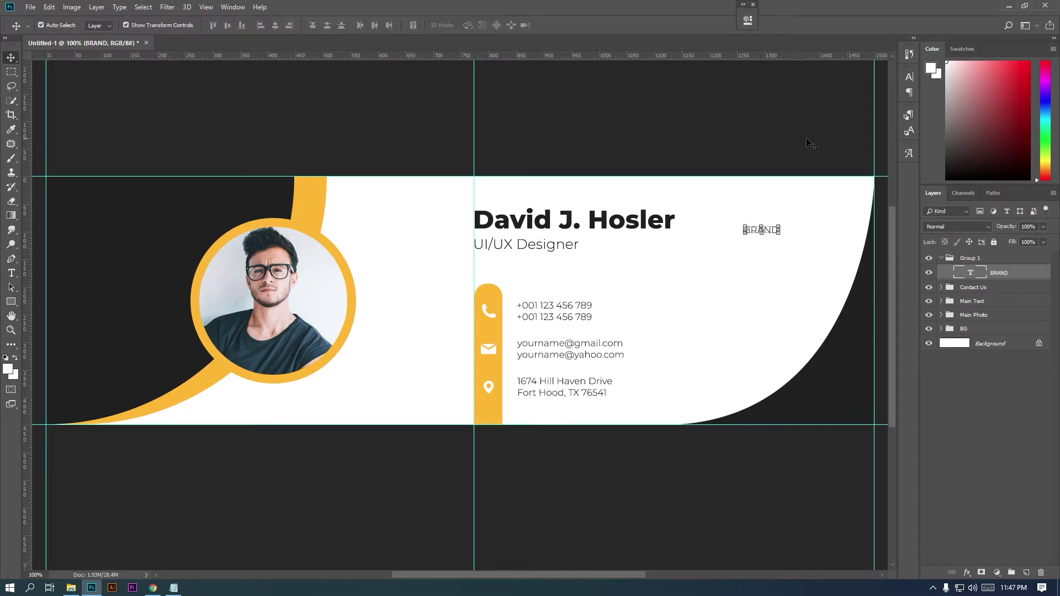
Set the BRAND text to Montserrat ExtraBold and color it with the amber sampled from the curved shape.
{"action": "left_click", "coordinate": [910, 77]}
{"action": "left_click", "coordinate": [889, 90]}
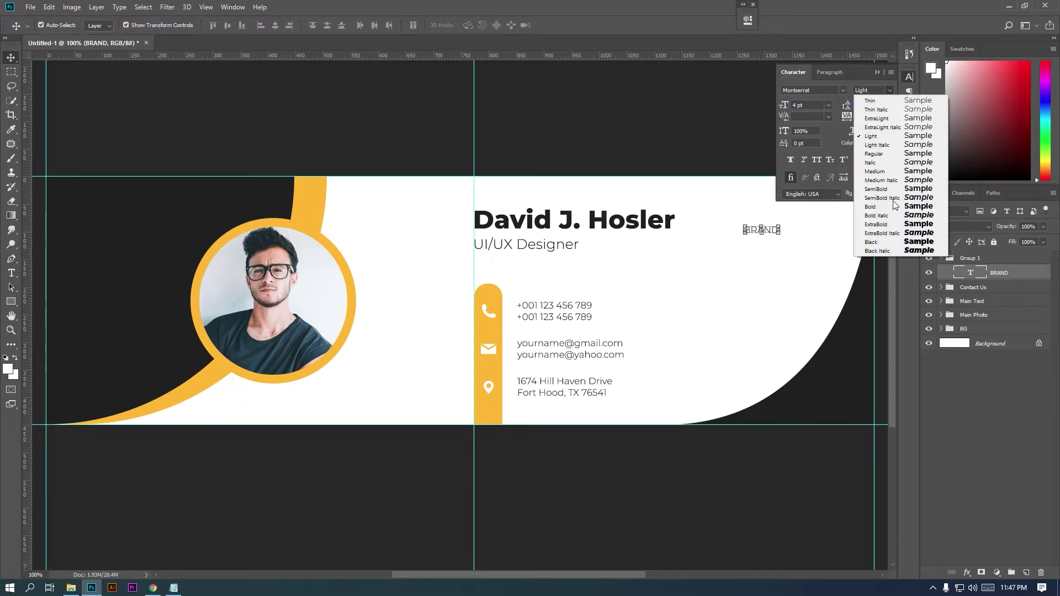
{"action": "left_click", "coordinate": [895, 229]}
{"action": "left_click", "coordinate": [879, 148]}
{"action": "left_click", "coordinate": [304, 213]}
{"action": "left_click", "coordinate": [954, 86]}
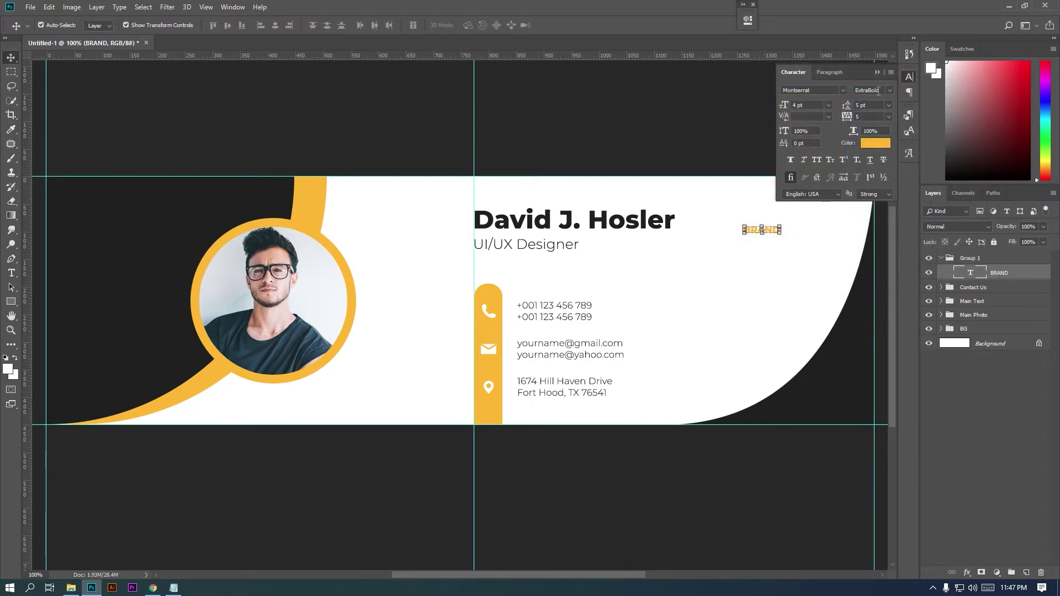
{"action": "left_click", "coordinate": [877, 73]}
Scale the BRAND text up to about 5.84 pt.
{"action": "left_click", "coordinate": [786, 233], "text": "ctrl"}
{"action": "left_click", "coordinate": [785, 233], "text": "ctrl"}
{"action": "left_click_drag", "start_coordinate": [771, 240], "coordinate": [610, 236]}
{"action": "left_click_drag", "start_coordinate": [650, 263], "coordinate": [677, 261]}
{"action": "key", "text": "Return"}
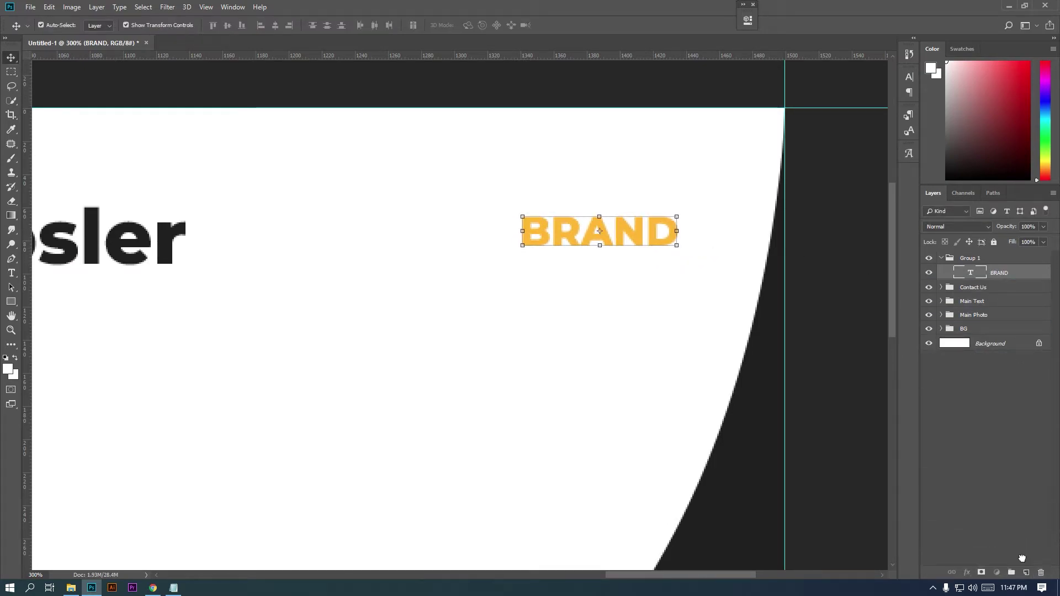
Duplicate the BRAND text directly below itself and change the copy to NAME IS HERE.
{"action": "key", "text": "ctrl+j"}
{"action": "key", "text": "ctrl+t"}
{"action": "left_click_drag", "start_coordinate": [599, 236], "coordinate": [601, 279]}
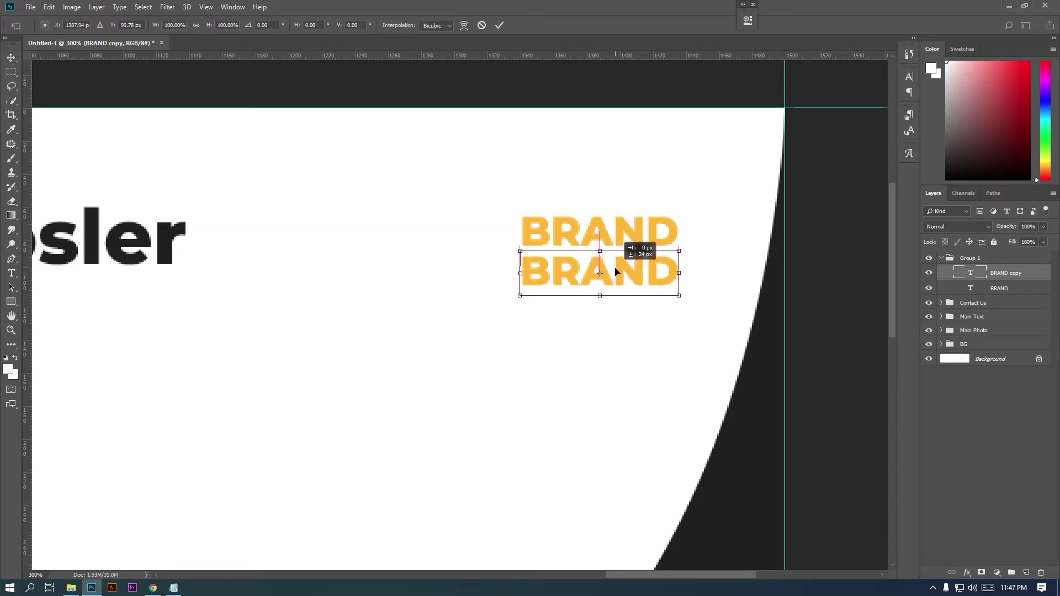
{"action": "key", "text": "Return"}
{"action": "double_click", "coordinate": [981, 276]}
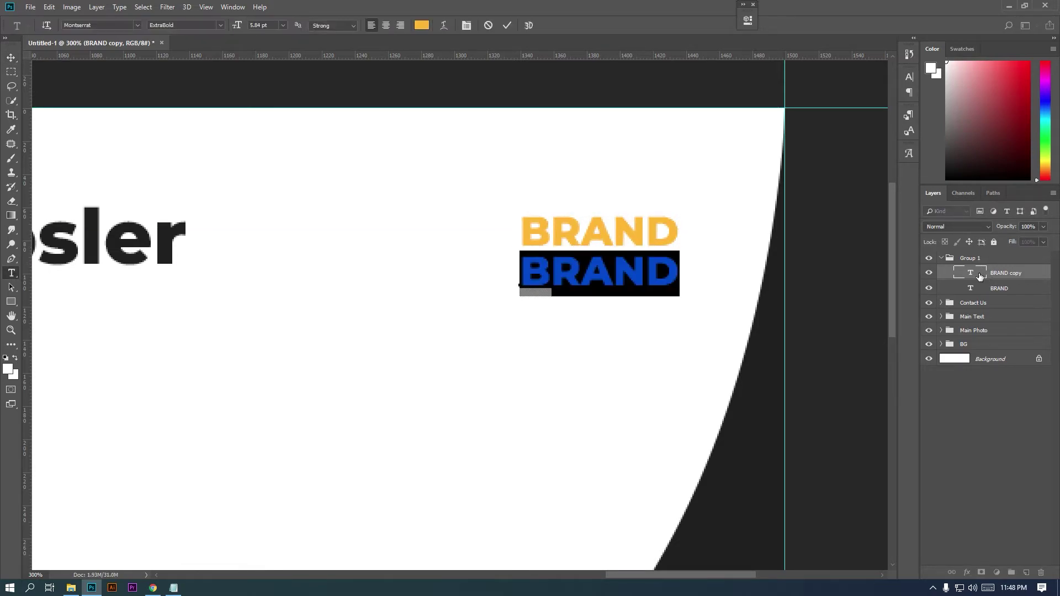
{"action": "type", "text": "NAME IS HERE"}
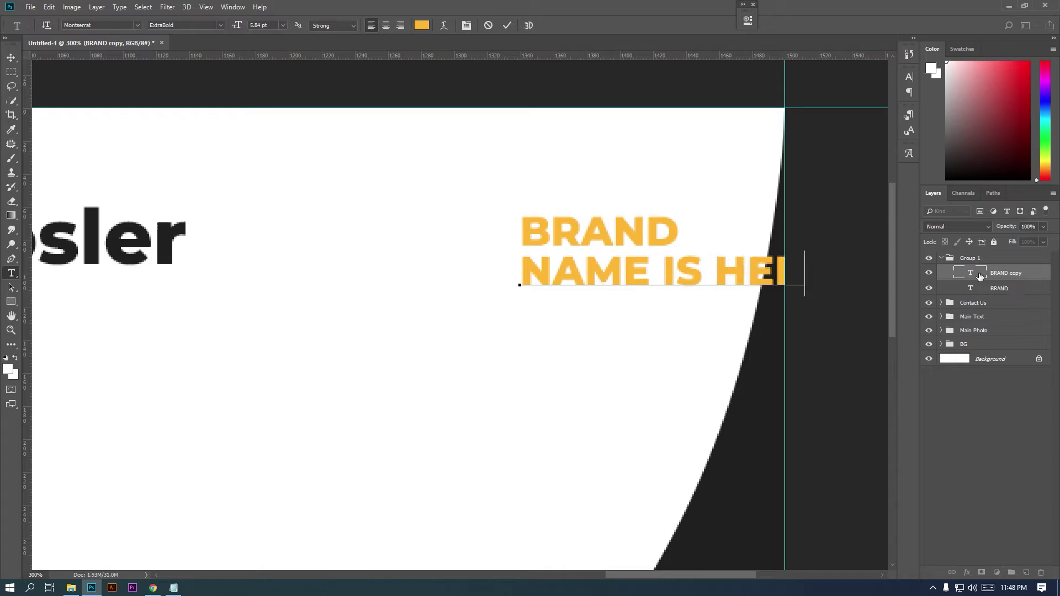
{"action": "key", "text": "ctrl+a"}
{"action": "left_click", "coordinate": [11, 58]}
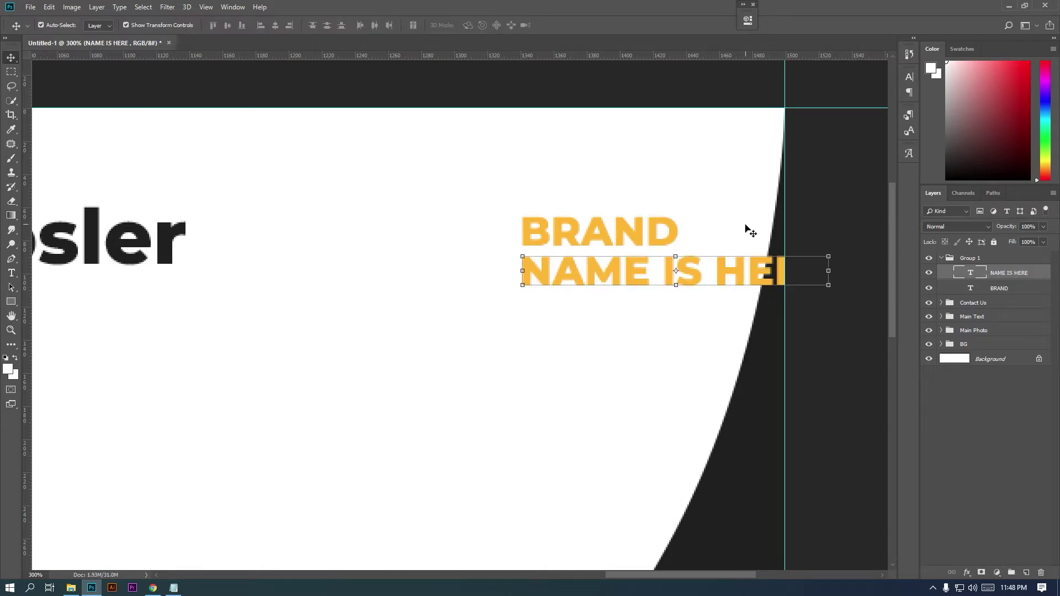
Reduce the NAME IS HERE text to 3.84 pt and set its font style to Light.
{"action": "left_click", "coordinate": [909, 77]}
{"action": "left_click", "coordinate": [818, 109]}
{"action": "key", "text": "Down"}
{"action": "key", "text": "Down"}
{"action": "left_click", "coordinate": [890, 91]}
{"action": "left_click", "coordinate": [878, 136]}
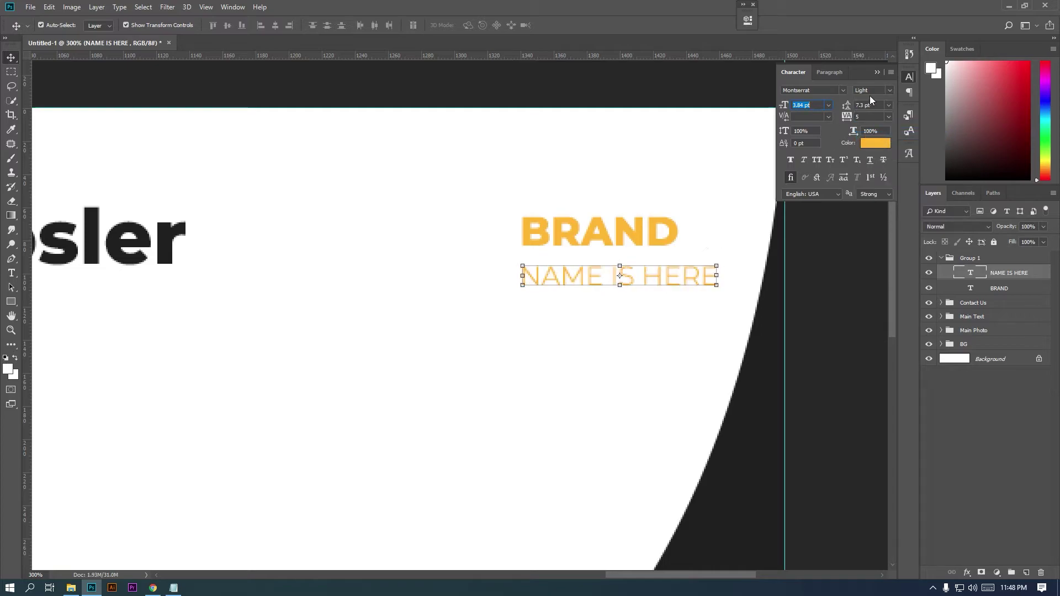
{"action": "key", "text": "Down"}
Scale the NAME IS HERE line to match BRAND's width, about 3.04 pt, and place it close beneath BRAND.
{"action": "left_click_drag", "start_coordinate": [651, 273], "coordinate": [604, 256]}
{"action": "key", "text": "ctrl+z"}
{"action": "left_click_drag", "start_coordinate": [673, 281], "coordinate": [684, 282]}
{"action": "key", "text": "Return"}
{"action": "left_click", "coordinate": [981, 288], "text": "shift"}
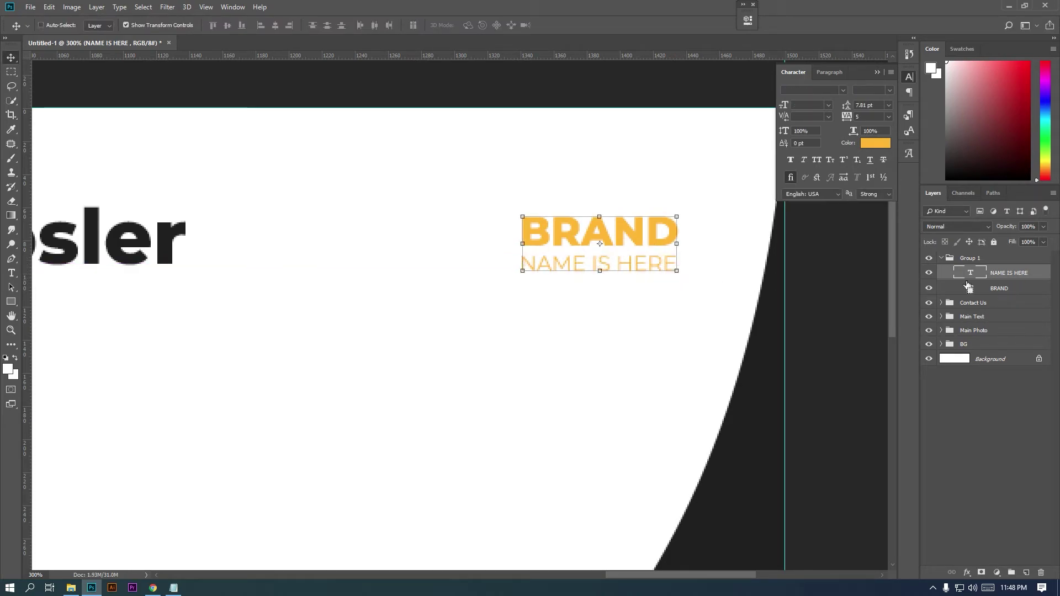
{"action": "left_click", "coordinate": [11, 72]}
{"action": "left_click", "coordinate": [11, 58]}
{"action": "left_click", "coordinate": [1022, 275]}
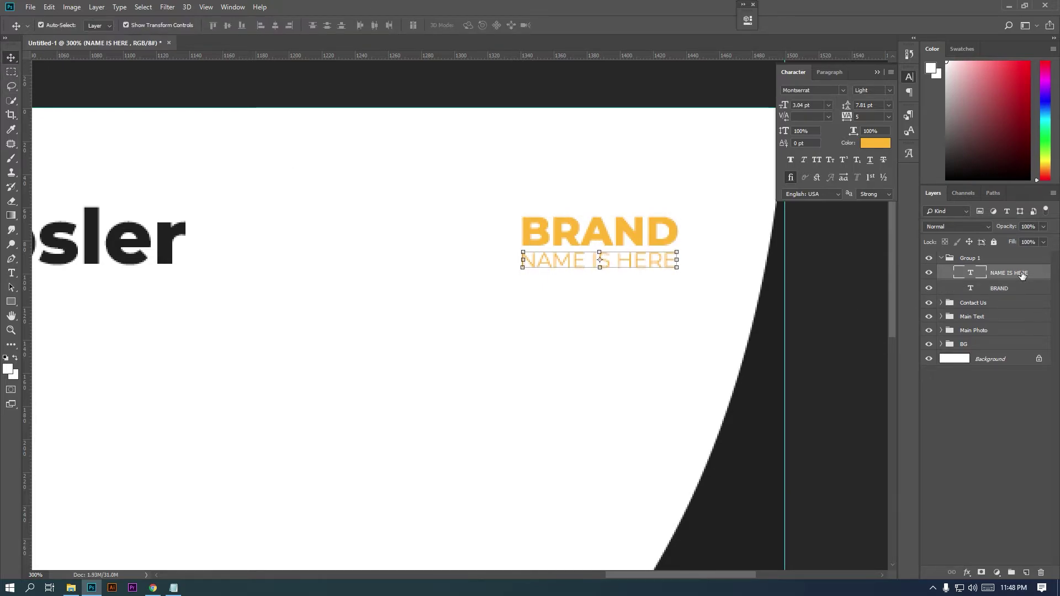
Select the BRAND and NAME IS HERE texts together and scale them up to about 120%.
{"action": "left_click", "coordinate": [999, 288], "text": "shift"}
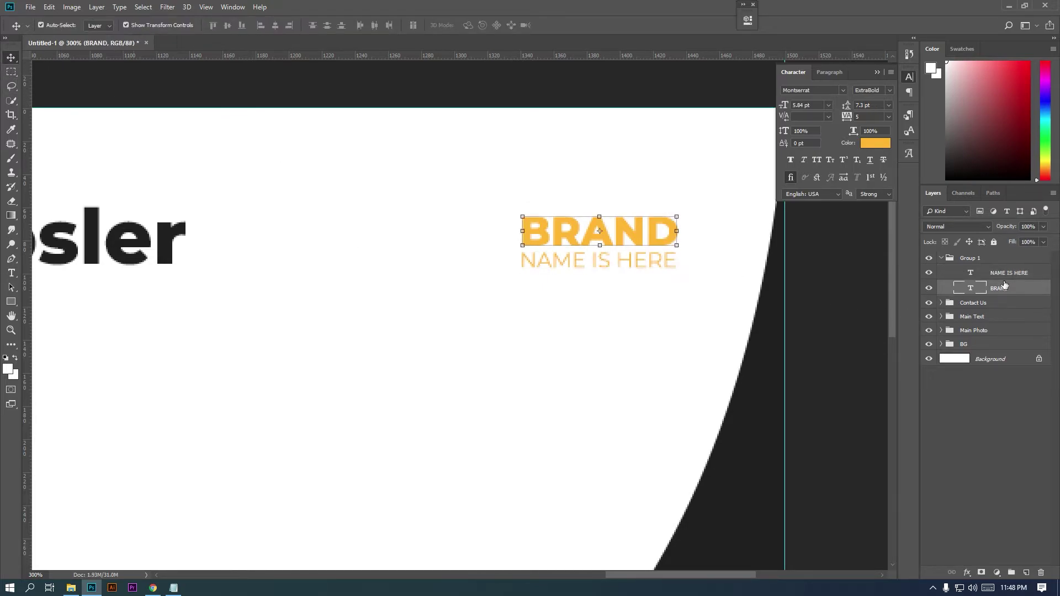
{"action": "key", "text": "ctrl+t"}
{"action": "left_click_drag", "start_coordinate": [678, 269], "coordinate": [702, 286]}
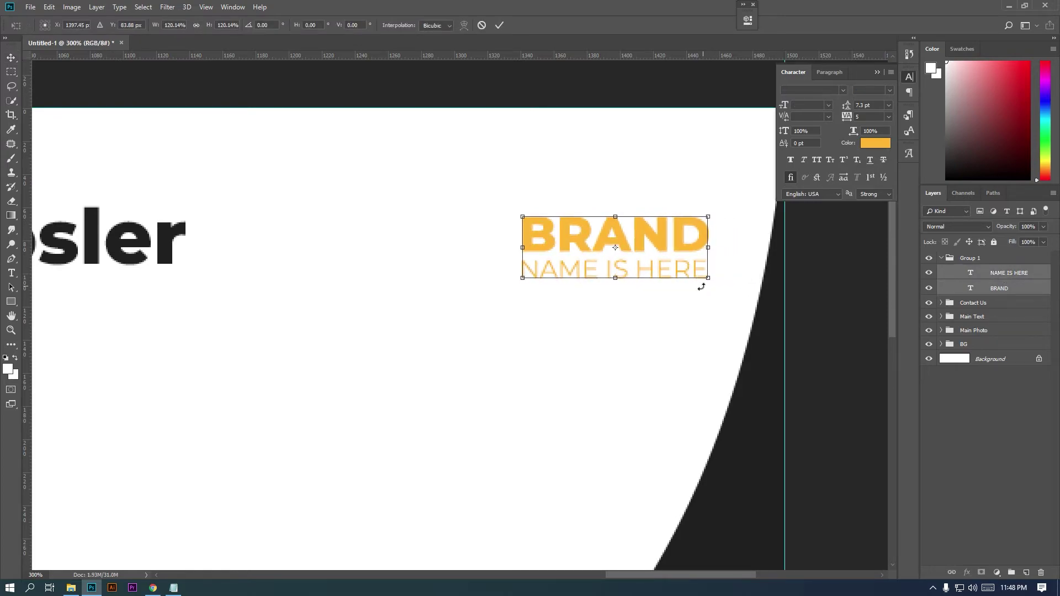
{"action": "key", "text": "Return"}
Add a new layer above the brand texts and place horizontal guides at BRAND's top edge and NAME IS HERE's bottom edge.
{"action": "left_click", "coordinate": [991, 276]}
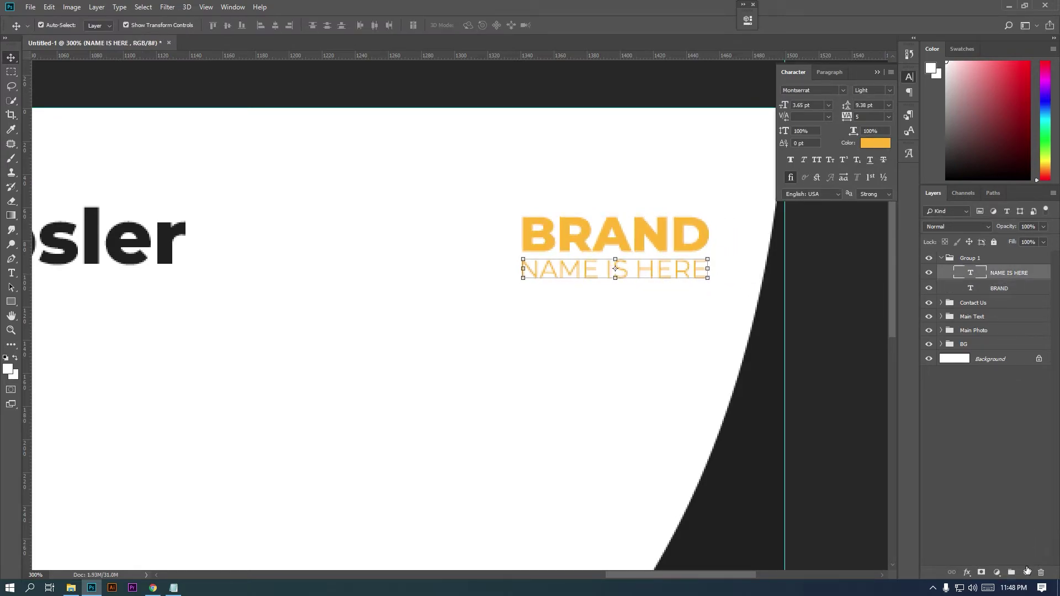
{"action": "left_click", "coordinate": [1027, 573]}
{"action": "left_click_drag", "start_coordinate": [459, 57], "coordinate": [491, 280]}
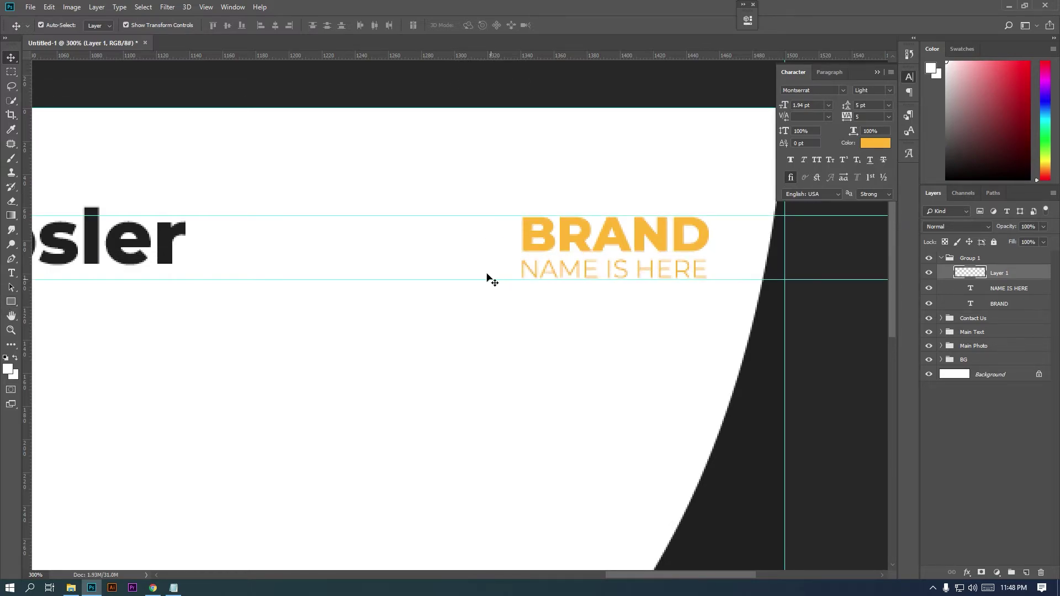
Draw a rectangle about 53 × 39 px left of the brand text, fitted between the two horizontal guides.
{"action": "left_click", "coordinate": [11, 301]}
{"action": "left_click_drag", "start_coordinate": [416, 215], "coordinate": [507, 280]}
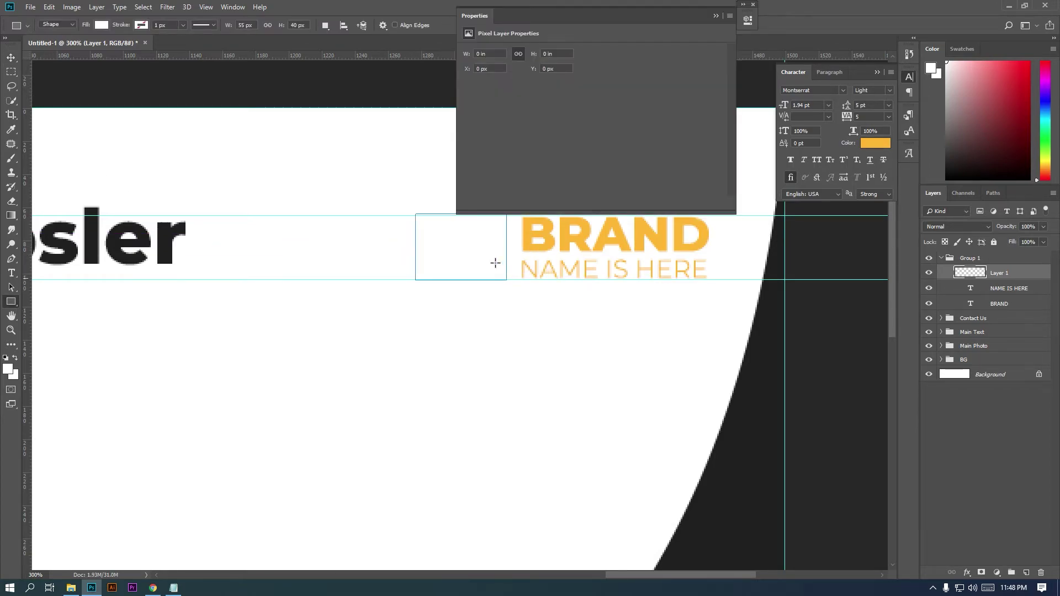
{"action": "key", "text": "v"}
{"action": "left_click_drag", "start_coordinate": [411, 211], "coordinate": [414, 213]}
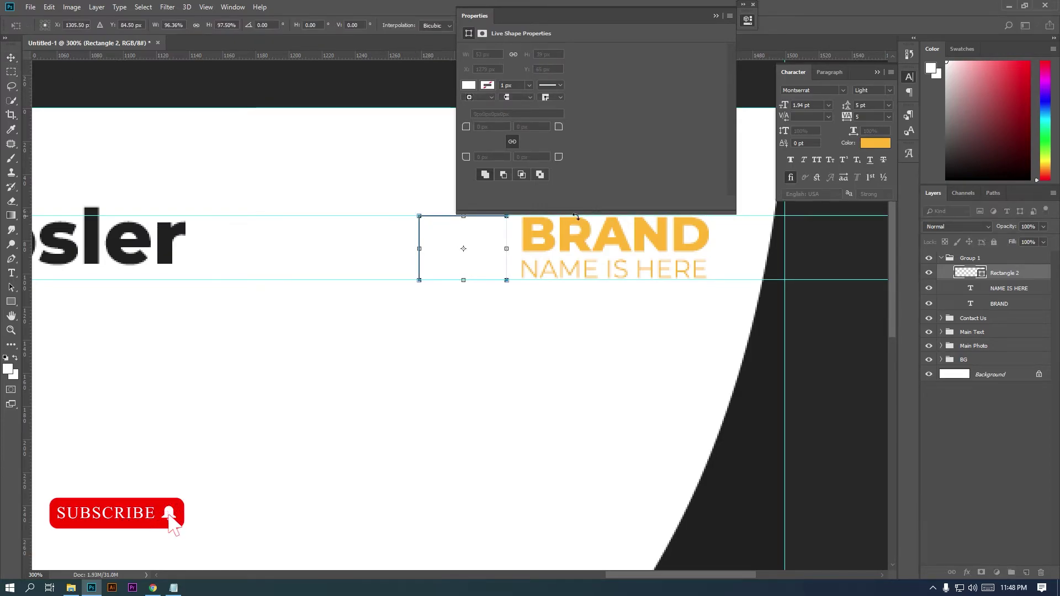
{"action": "key", "text": "Return"}
Fill the rectangle with the amber sampled from the BRAND text and slightly round its corners.
{"action": "double_click", "coordinate": [984, 279]}
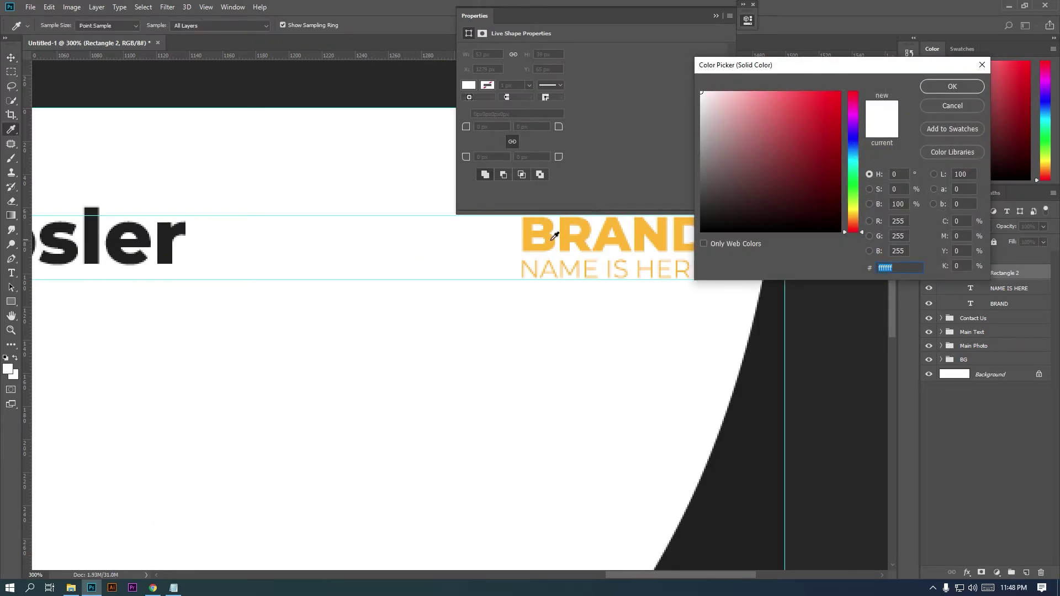
{"action": "left_click", "coordinate": [555, 236]}
{"action": "left_click", "coordinate": [968, 87]}
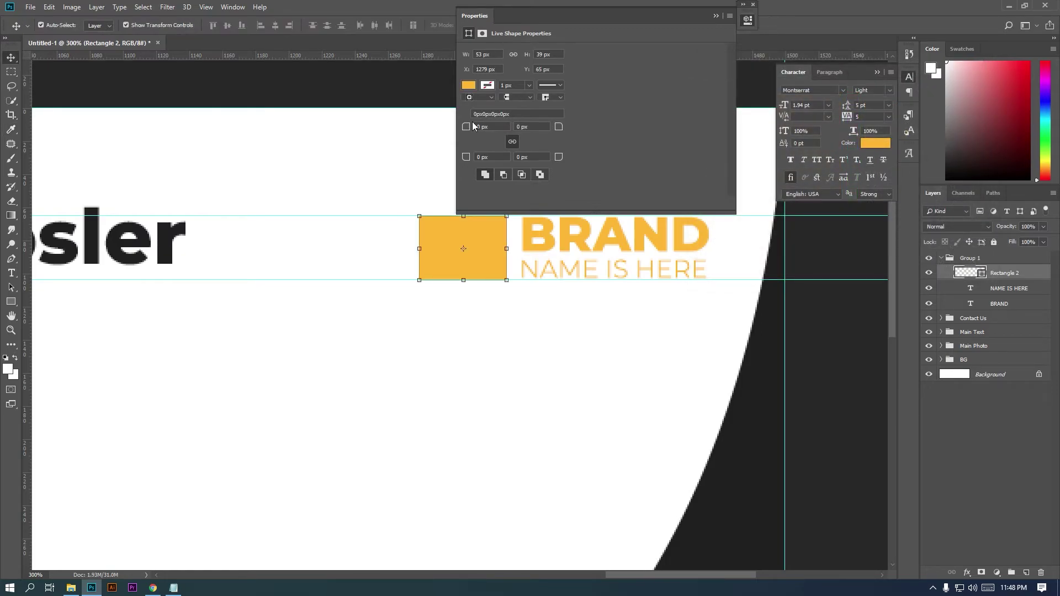
{"action": "mouse_move", "coordinate": [470, 128]}
{"action": "left_mouse_down"}
{"action": "mouse_move", "coordinate": [658, 136]}
{"action": "mouse_move", "coordinate": [466, 146]}
{"action": "mouse_move", "coordinate": [470, 133]}
{"action": "left_mouse_up"}
{"action": "left_click", "coordinate": [715, 17]}
Add a letter B as text above the amber rectangle and set it to 5 pt Montserrat ExtraBold.
{"action": "left_click", "coordinate": [10, 272]}
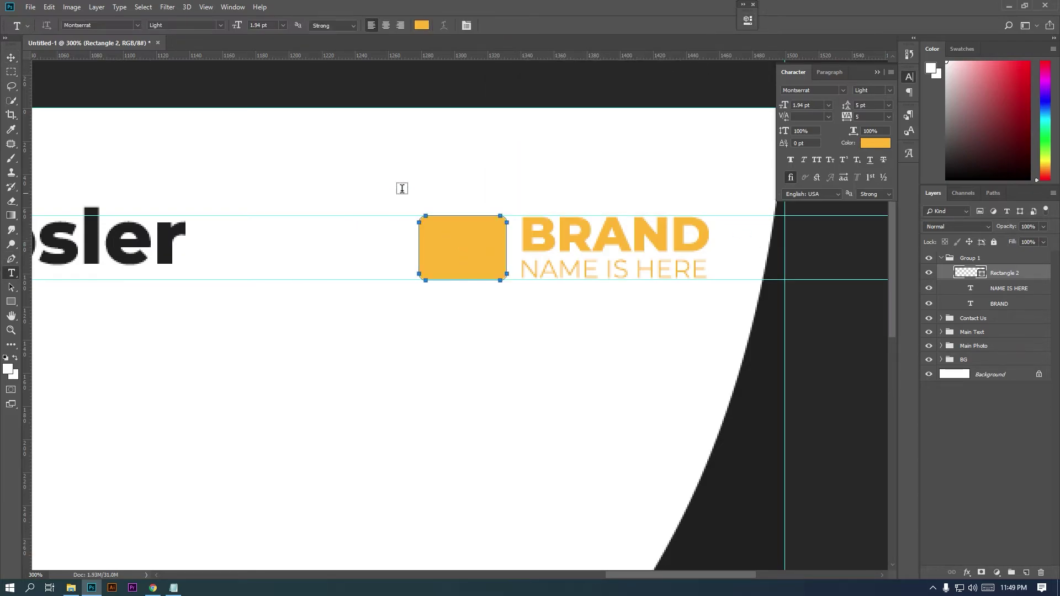
{"action": "left_click", "coordinate": [412, 175]}
{"action": "left_click", "coordinate": [10, 57]}
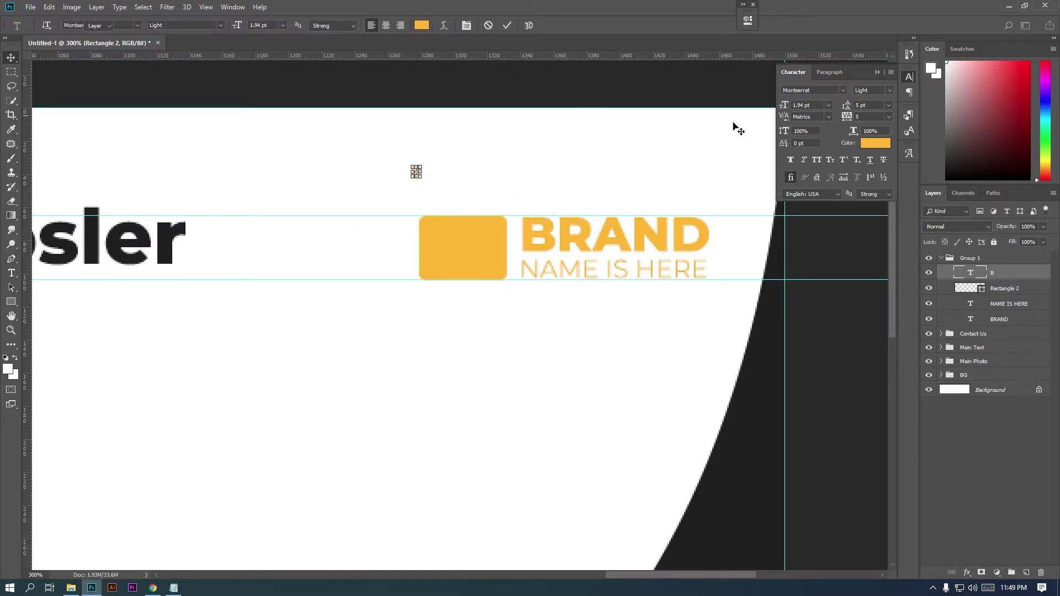
{"action": "type", "text": "5"}
{"action": "key", "text": "Return"}
{"action": "left_click", "coordinate": [887, 90]}
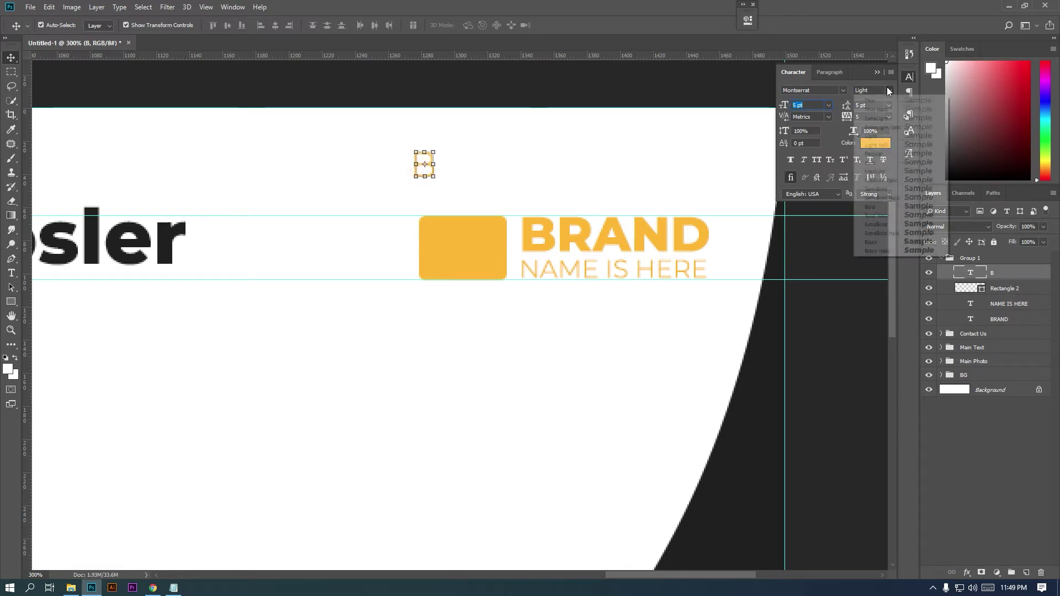
{"action": "left_click", "coordinate": [901, 224]}
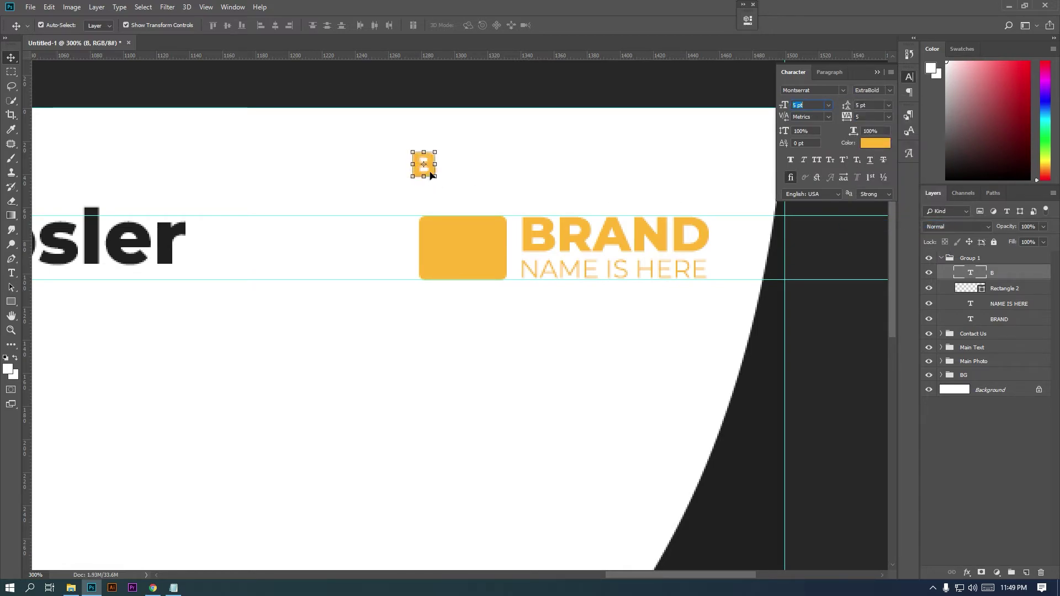
Recolor the letter B white, enlarge it to 8 pt and place it on the amber rectangle.
{"action": "left_click", "coordinate": [881, 142]}
{"action": "left_click", "coordinate": [481, 164]}
{"action": "left_click", "coordinate": [955, 86]}
{"action": "left_click_drag", "start_coordinate": [424, 171], "coordinate": [478, 258]}
{"action": "key", "text": "ctrl+z"}
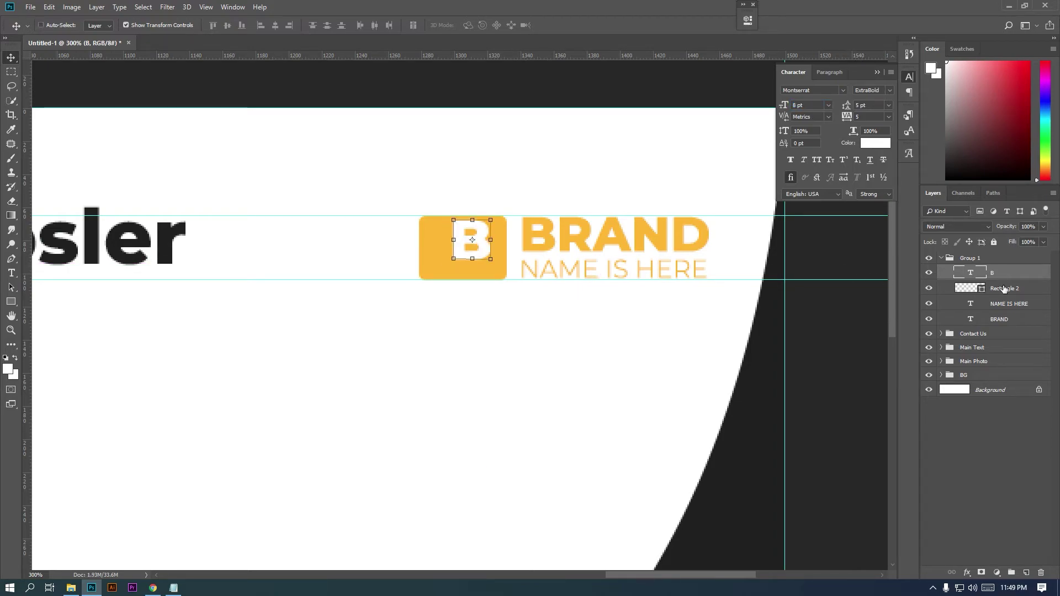
Center the letter B vertically and horizontally on the amber rectangle.
{"action": "left_click", "coordinate": [1004, 289], "text": "ctrl"}
{"action": "left_click", "coordinate": [227, 25]}
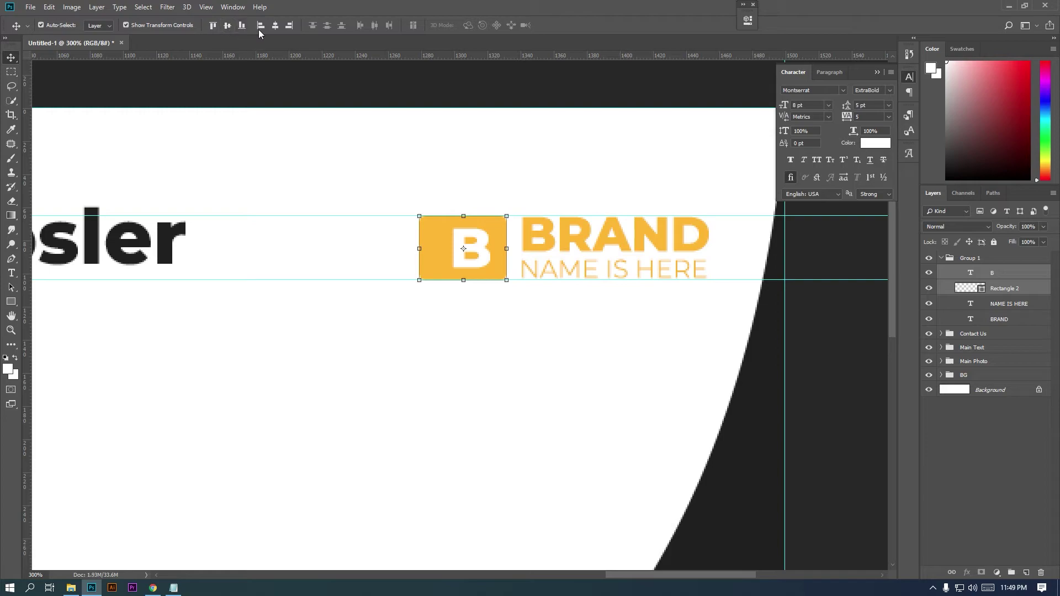
{"action": "left_click", "coordinate": [276, 27]}
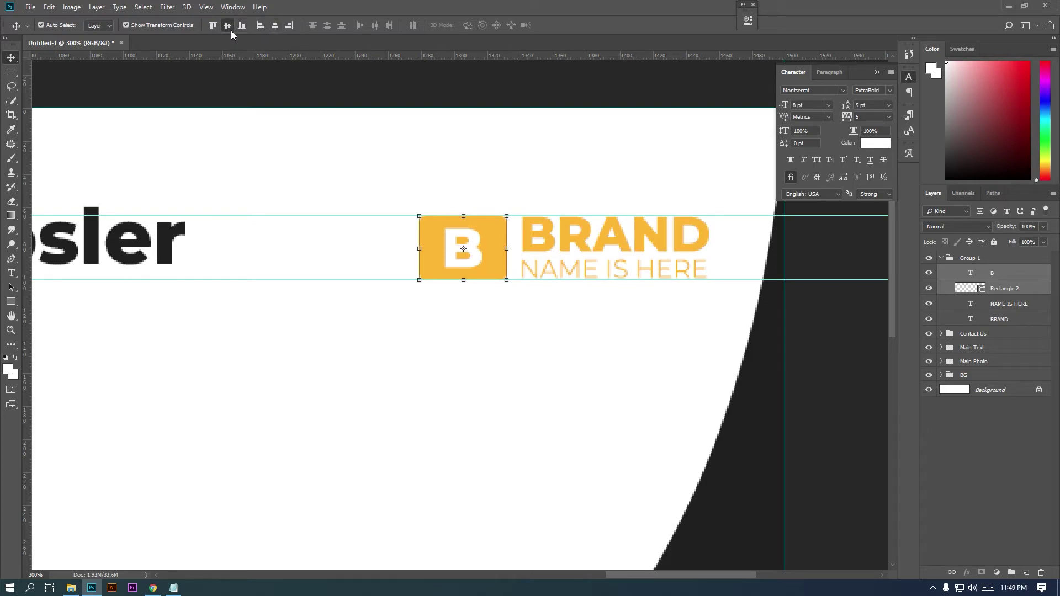
Remove the two horizontal guides running along the top and bottom of the brand logo.
{"action": "left_click", "coordinate": [11, 72]}
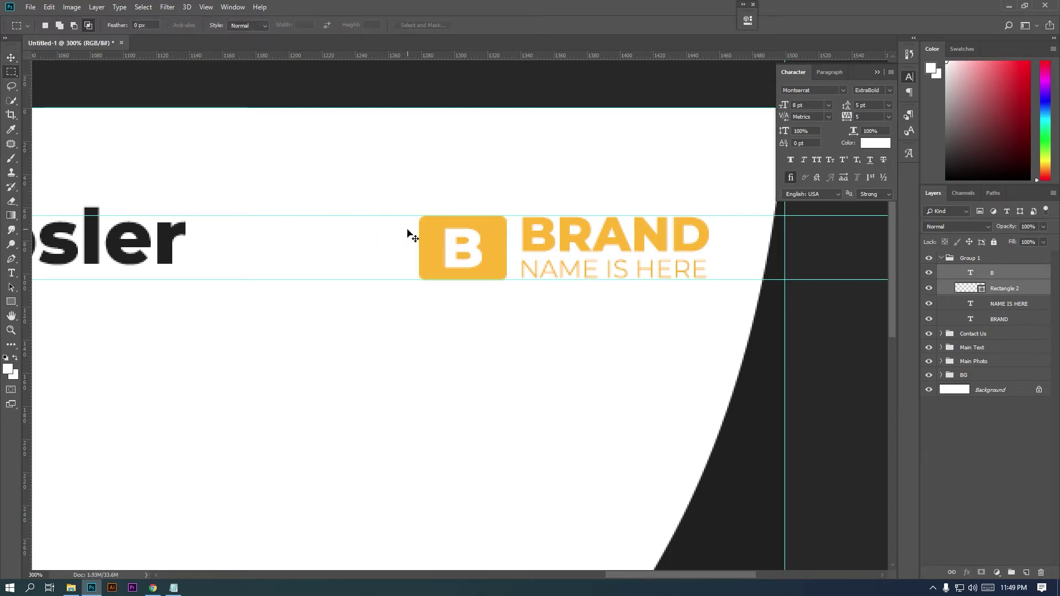
{"action": "left_click_drag", "start_coordinate": [414, 216], "coordinate": [428, 55]}
{"action": "left_click_drag", "start_coordinate": [441, 280], "coordinate": [445, 56]}
Select all four brand logo layers, scale them down to about 70% and position the logo near the banner's upper-right curve.
{"action": "left_click", "coordinate": [721, 322], "text": "ctrl"}
{"action": "left_click", "coordinate": [626, 287], "text": "alt"}
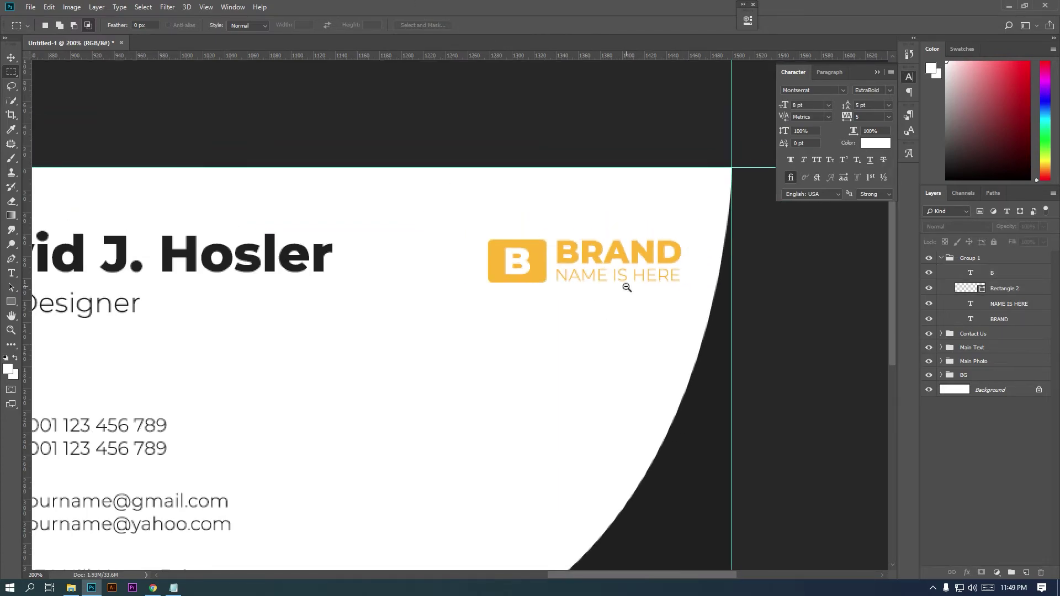
{"action": "left_click", "coordinate": [626, 286], "text": "alt"}
{"action": "left_click_drag", "start_coordinate": [504, 349], "coordinate": [672, 317]}
{"action": "left_click", "coordinate": [999, 273]}
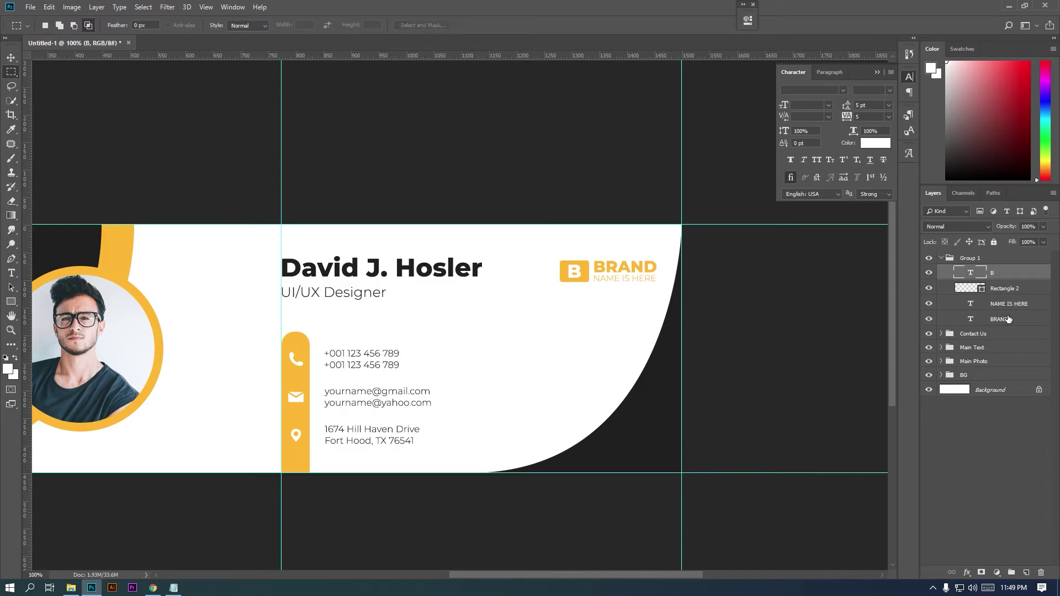
{"action": "left_click", "coordinate": [1000, 320], "text": "shift"}
{"action": "key", "text": "v"}
{"action": "mouse_move", "coordinate": [656, 261]}
{"action": "left_mouse_down"}
{"action": "mouse_move", "coordinate": [624, 272]}
{"action": "mouse_move", "coordinate": [644, 267]}
{"action": "left_mouse_up"}
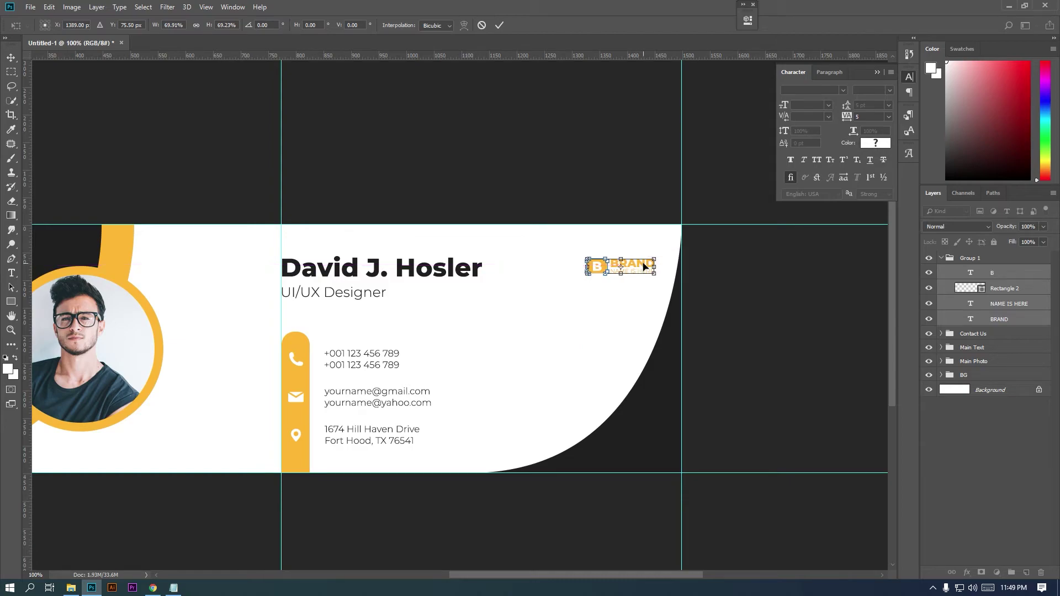
{"action": "key", "text": "Return"}
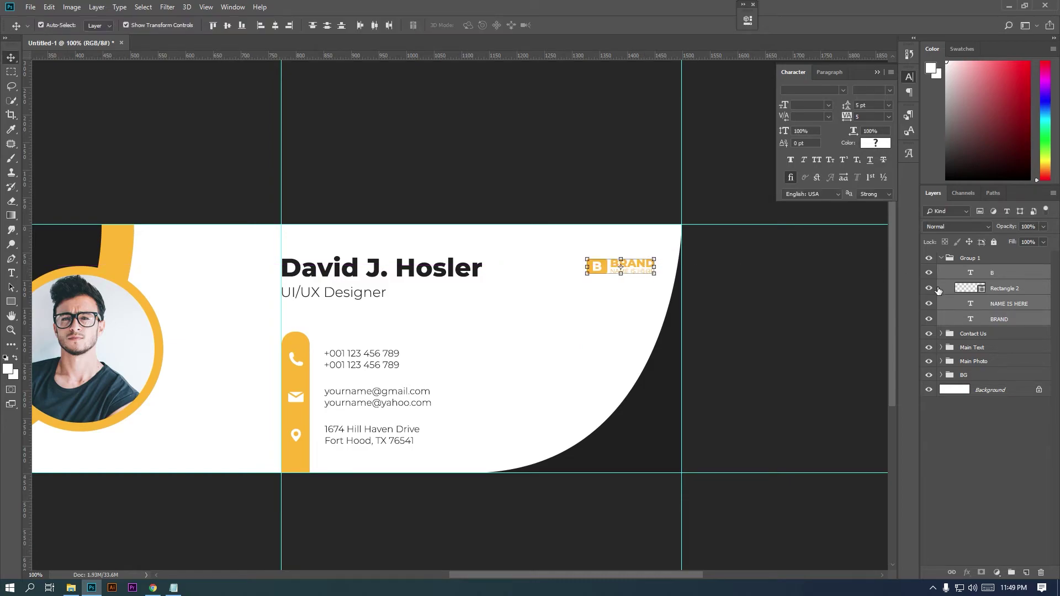
Change the font style of the NAME IS HERE text to Regular.
{"action": "left_click", "coordinate": [996, 308]}
{"action": "left_click", "coordinate": [888, 91]}
{"action": "left_click", "coordinate": [871, 151]}
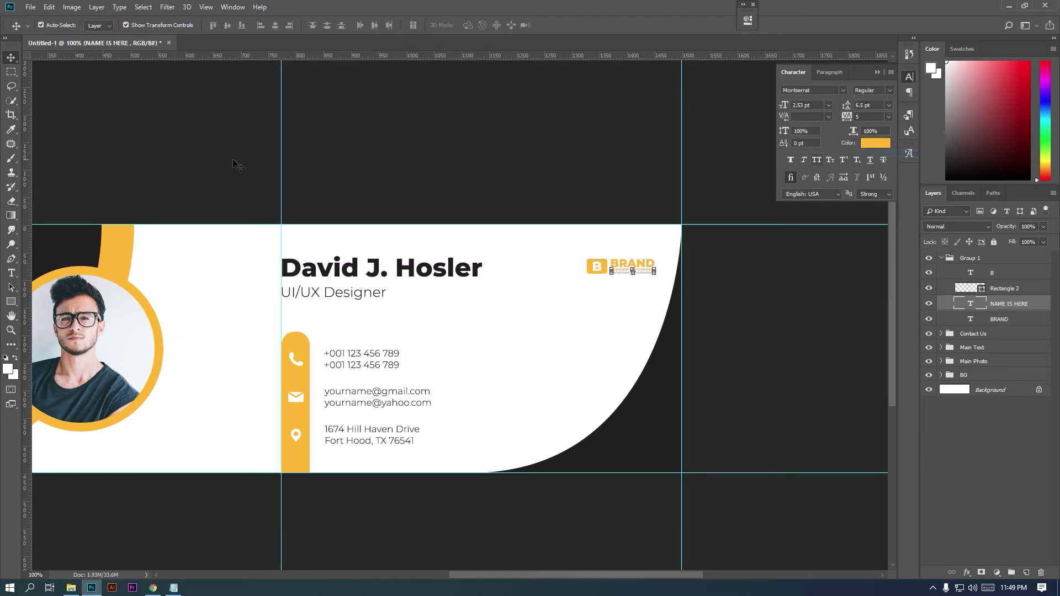
{"action": "key", "text": "m"}
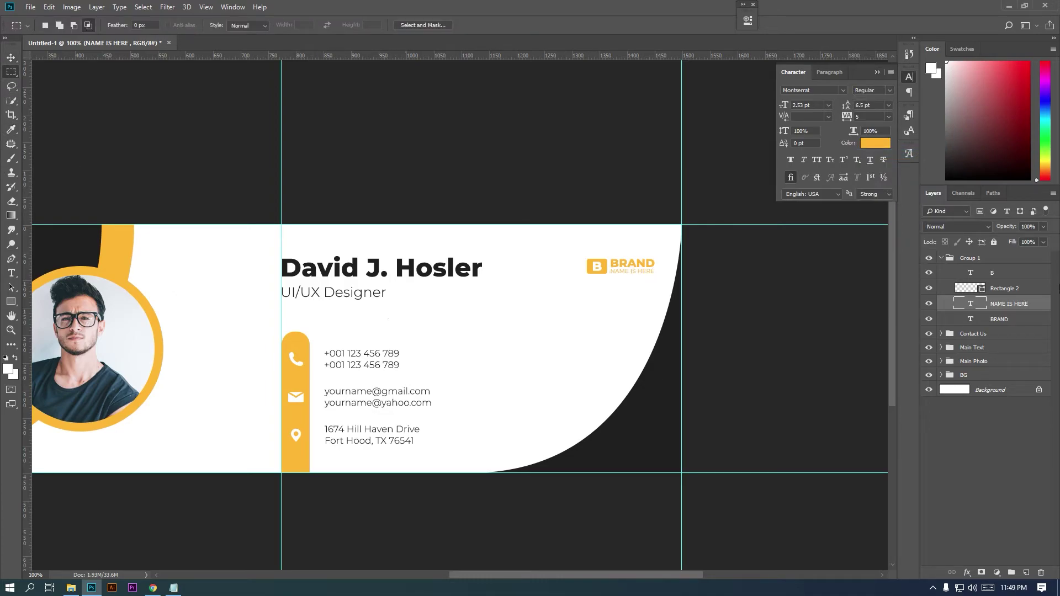
Recolor the NAME IS HERE text with the dark tone sampled from the curved corner shape.
{"action": "left_click", "coordinate": [11, 57]}
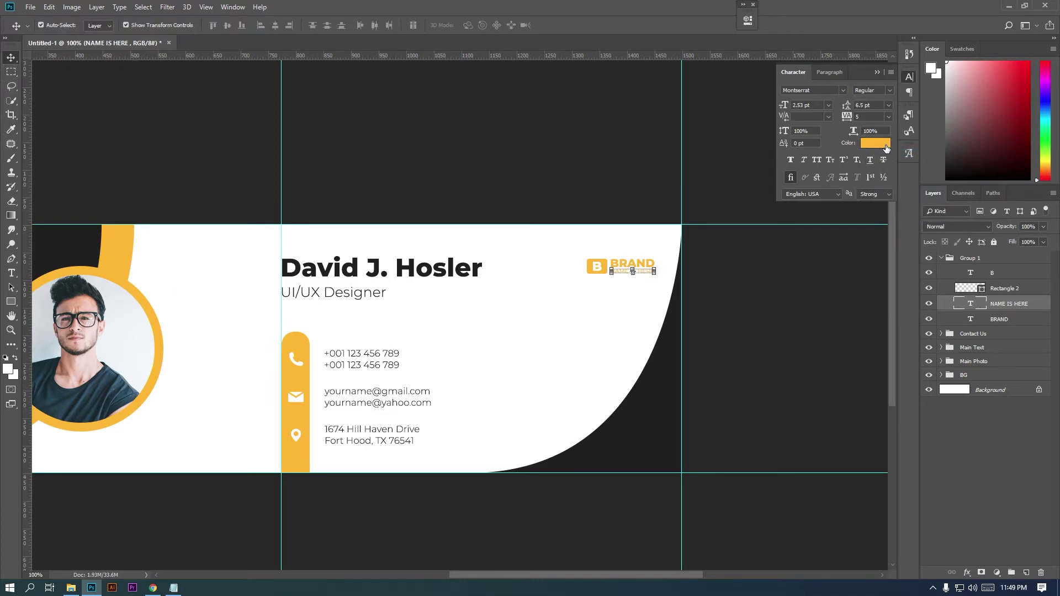
{"action": "left_click", "coordinate": [886, 147]}
{"action": "left_click", "coordinate": [653, 388]}
{"action": "left_click", "coordinate": [952, 88]}
{"action": "left_click", "coordinate": [878, 72]}
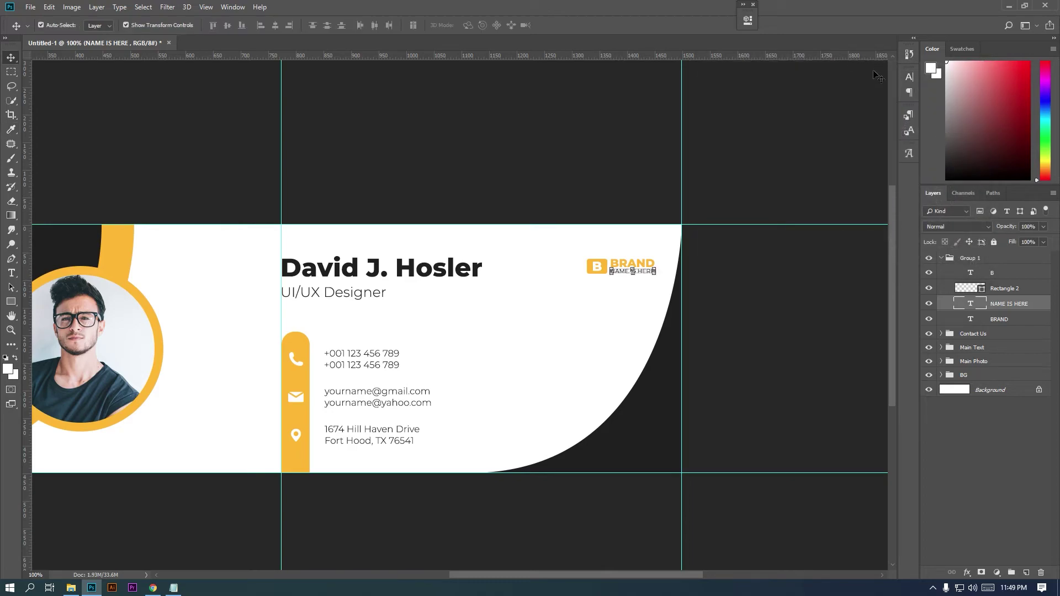
{"action": "key", "text": "m"}
Rename the logo's layer group as BRAND and collapse it.
{"action": "left_click_drag", "start_coordinate": [485, 229], "coordinate": [693, 170]}
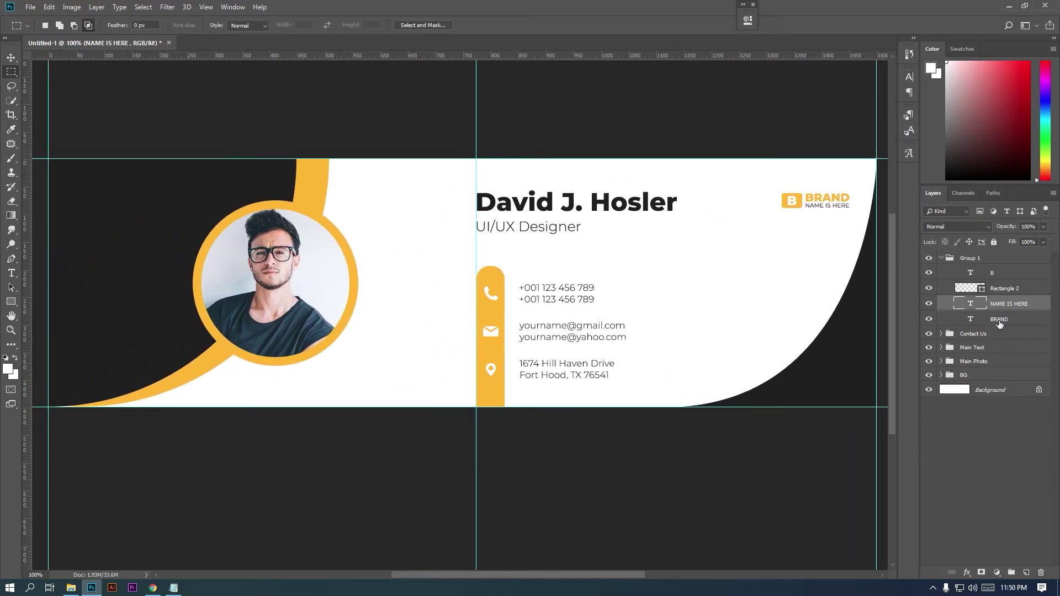
{"action": "double_click", "coordinate": [968, 258]}
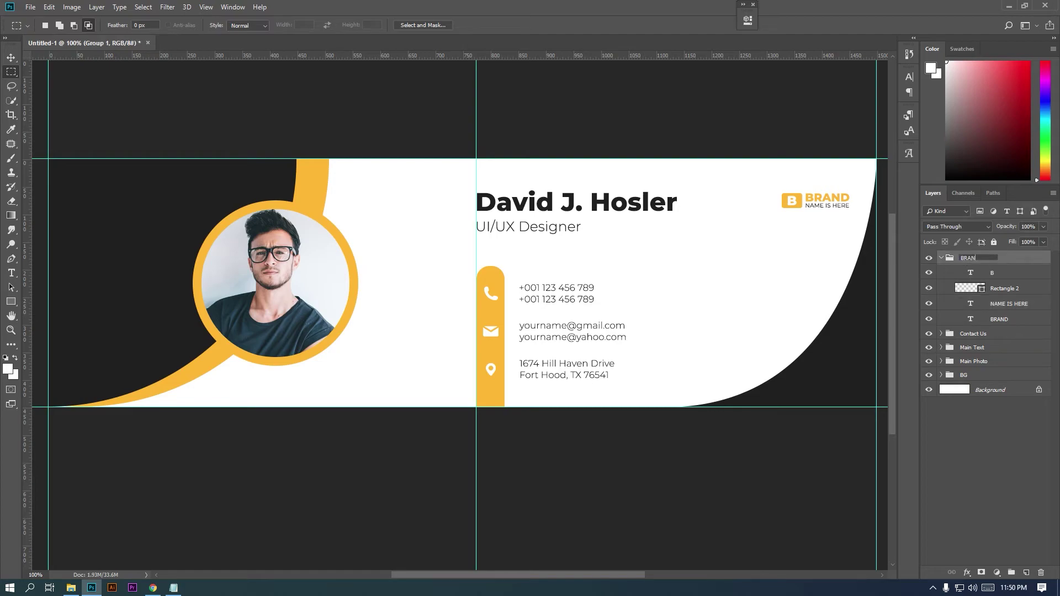
{"action": "key", "text": "Return"}
{"action": "left_click", "coordinate": [942, 258]}
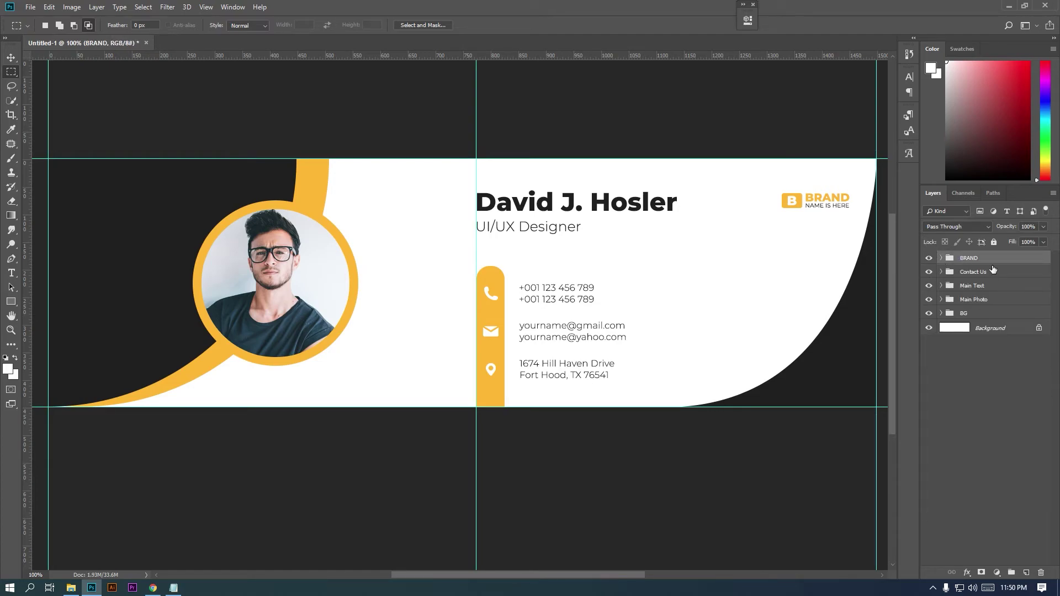
Create a new group and place the facebook-circular-logo and twitter-01 icon files into the banner.
{"action": "left_click", "coordinate": [1011, 572]}
{"action": "left_click", "coordinate": [70, 588]}
{"action": "left_click", "coordinate": [485, 82]}
{"action": "left_click", "coordinate": [184, 82], "text": "ctrl"}
{"action": "left_click_drag", "start_coordinate": [184, 95], "coordinate": [830, 330]}
{"action": "key", "text": "Return"}
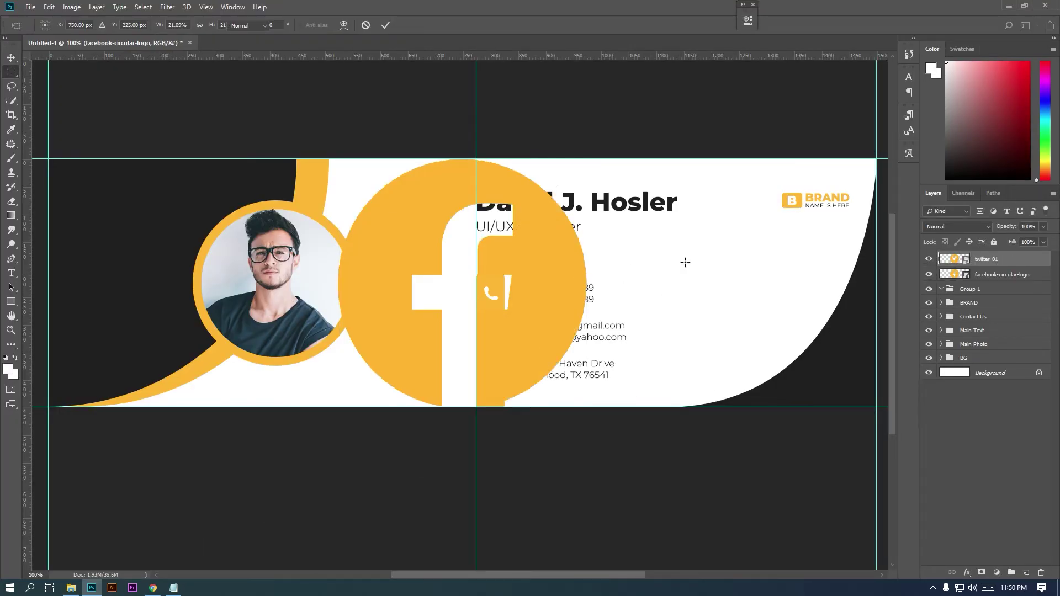
{"action": "key", "text": "Return"}
Shrink both social icons to about 24 px wide and place them on the dark lower-right corner shape.
{"action": "left_click_drag", "start_coordinate": [587, 159], "coordinate": [574, 429]}
{"action": "scroll", "coordinate": [861, 400], "scroll_direction": "up", "scroll_amount": 1}
{"action": "left_click_drag", "start_coordinate": [515, 378], "coordinate": [508, 393]}
{"action": "key", "text": "Return"}
Shift the Twitter icon horizontally so it sits beside the Facebook icon with a small gap.
{"action": "left_click", "coordinate": [990, 266]}
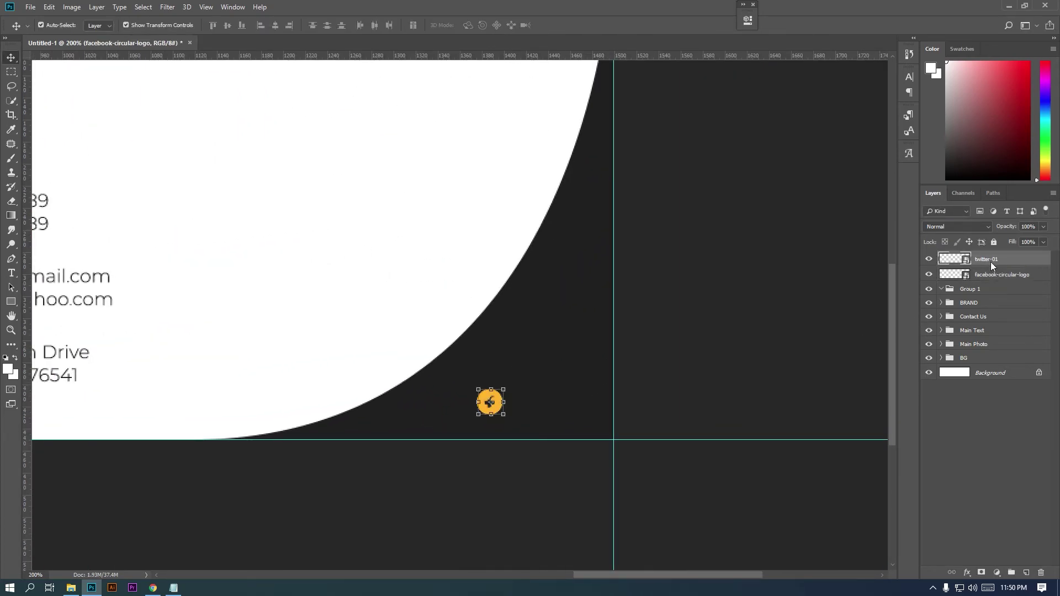
{"action": "key", "text": "shift+Right"}
{"action": "key", "text": "shift+Right"}
{"action": "key", "text": "shift+Right"}
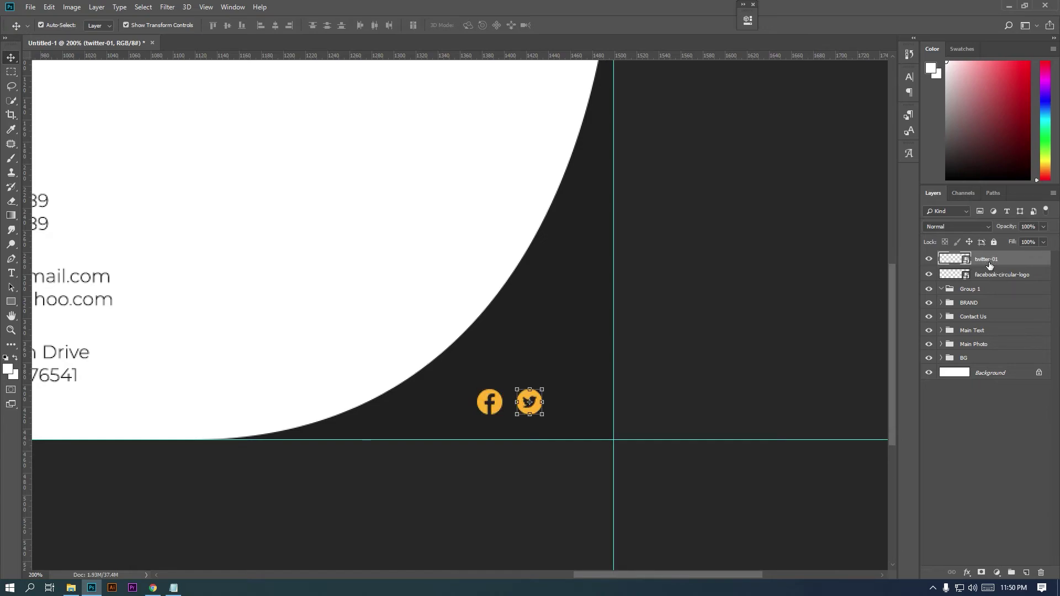
Move both social icons together slightly right, lining them up with the right edge of the brand logo above.
{"action": "left_click", "coordinate": [993, 275], "text": "shift"}
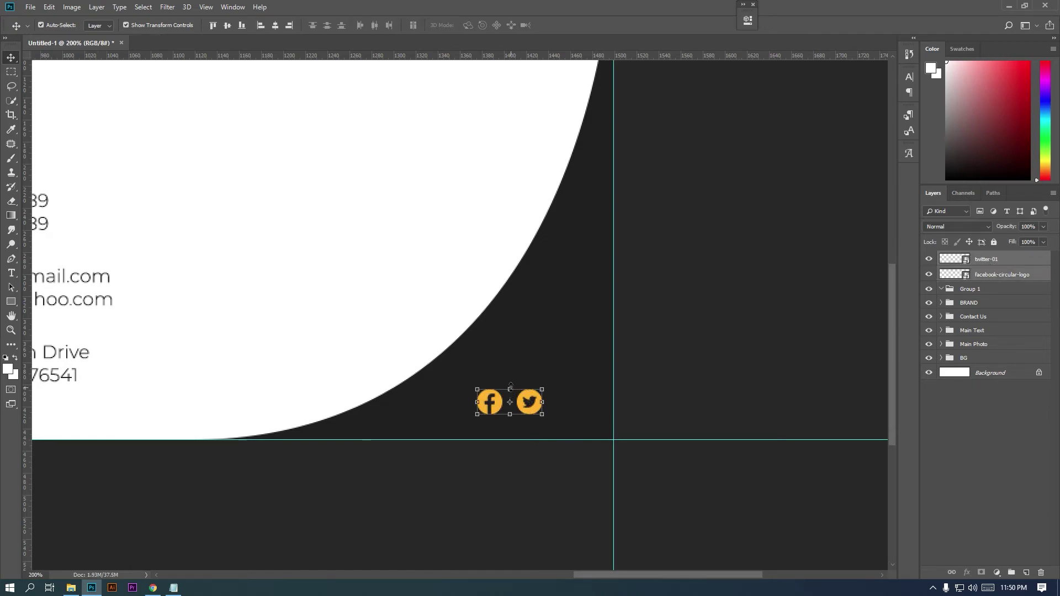
{"action": "key", "text": "ctrl+t"}
{"action": "key", "text": "ctrl+minus"}
{"action": "key", "text": "ctrl+minus"}
{"action": "left_click_drag", "start_coordinate": [628, 508], "coordinate": [699, 335]}
{"action": "key", "text": "ctrl+1"}
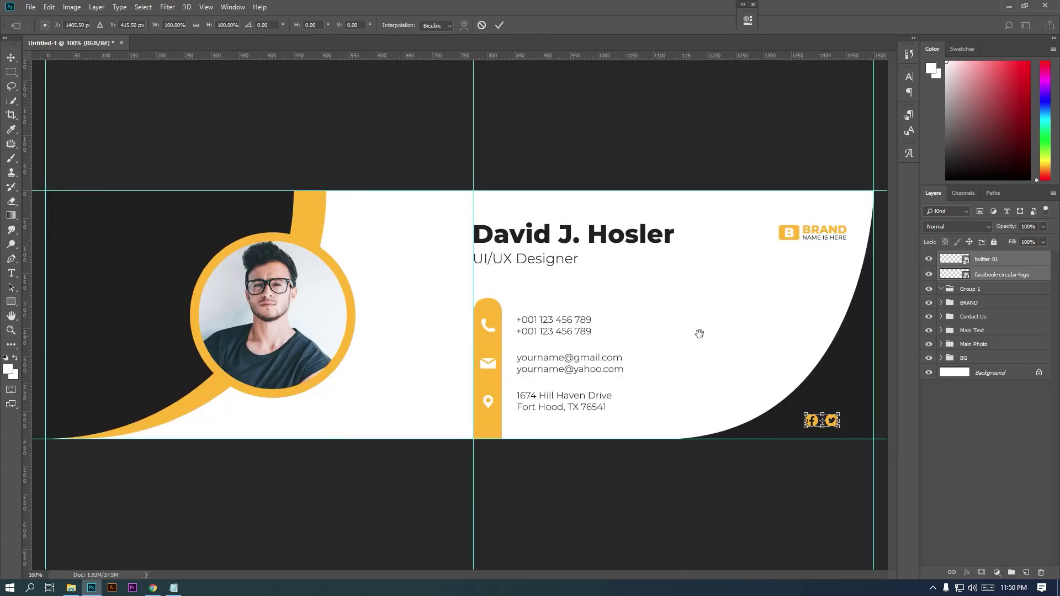
{"action": "left_click_drag", "start_coordinate": [832, 426], "coordinate": [840, 425]}
{"action": "key", "text": "Return"}
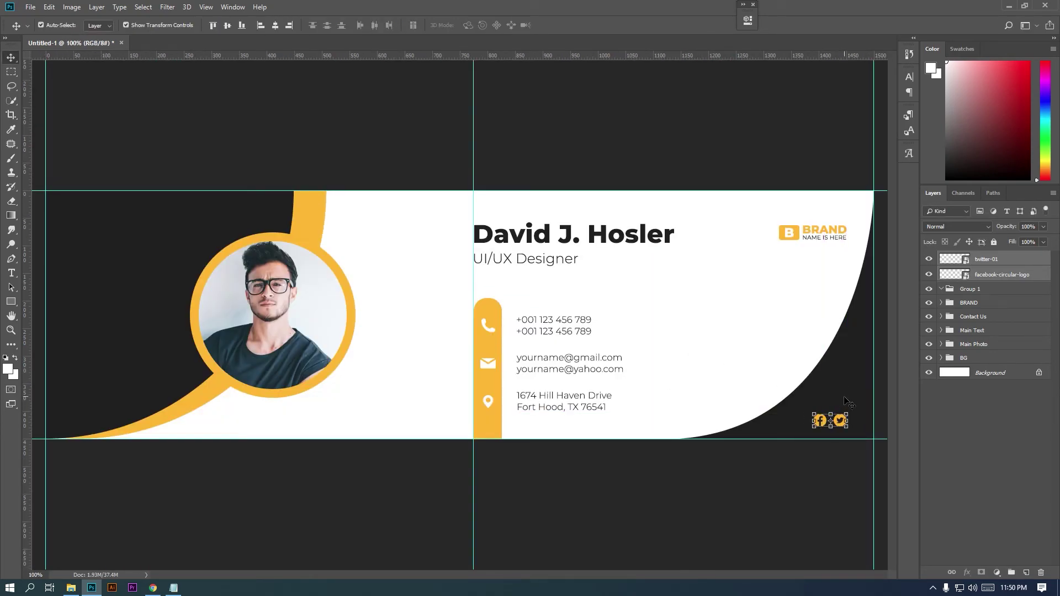
Move the Twitter and Facebook icon layers into the new empty group.
{"action": "left_click", "coordinate": [980, 289]}
{"action": "left_click", "coordinate": [986, 277]}
{"action": "left_click", "coordinate": [998, 261], "text": "shift"}
{"action": "left_click_drag", "start_coordinate": [999, 263], "coordinate": [997, 290]}
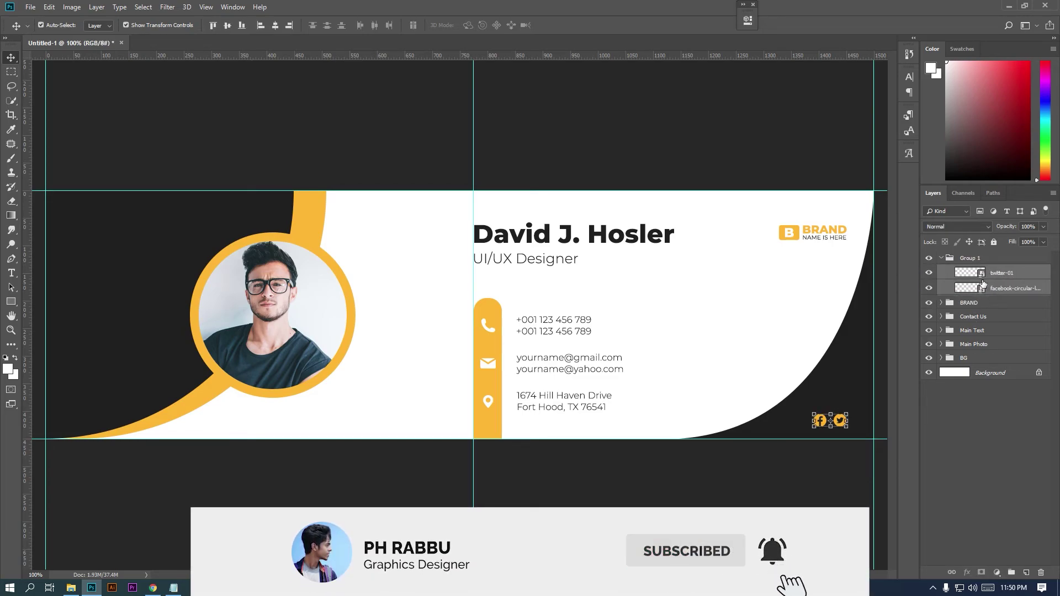
Rename the icons' layer group as Social Icon and collapse it.
{"action": "left_click", "coordinate": [972, 260]}
{"action": "double_click", "coordinate": [970, 258]}
{"action": "type", "text": "Social"}
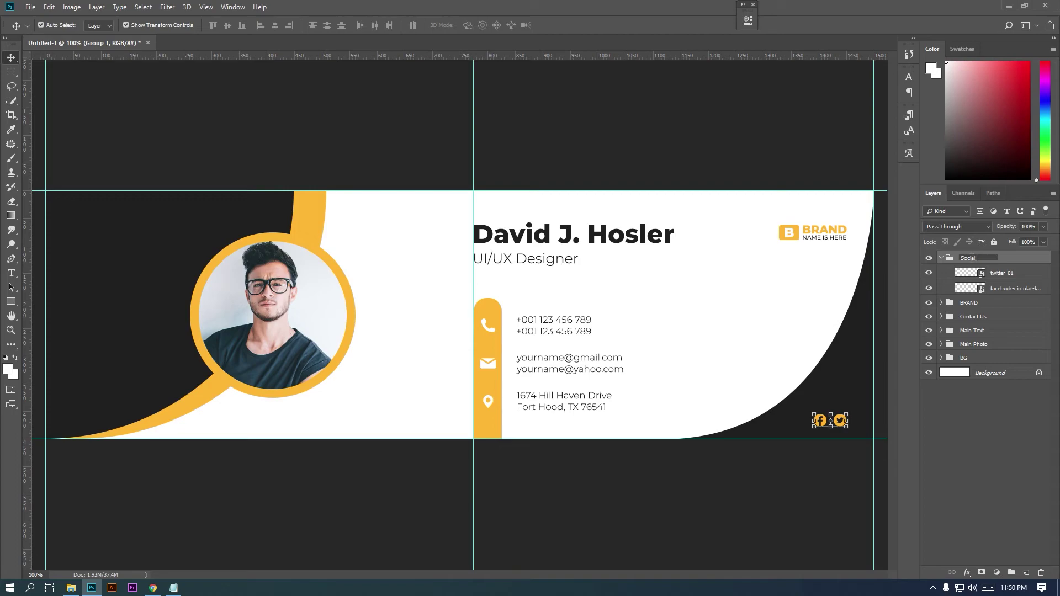
{"action": "type", "text": " Icon"}
{"action": "key", "text": "Return"}
{"action": "left_click", "coordinate": [941, 258]}
In a new group and layer, draw a hollow triangle custom shape about 20 × 17 px on the dark area left of the portrait.
{"action": "left_click", "coordinate": [1011, 573]}
{"action": "left_click", "coordinate": [1026, 573]}
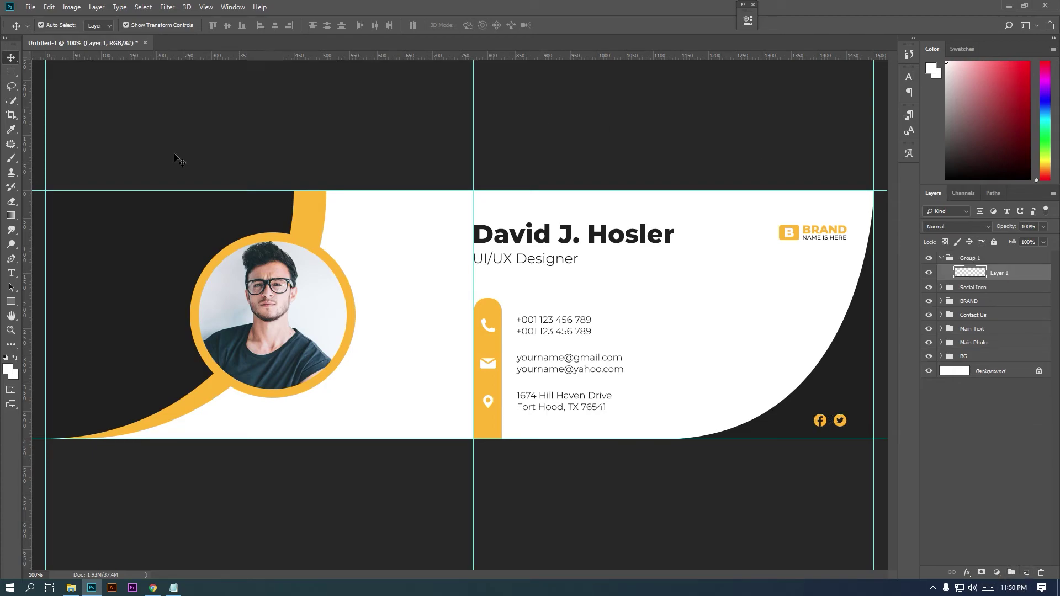
{"action": "right_click", "coordinate": [12, 303]}
{"action": "left_click", "coordinate": [41, 347]}
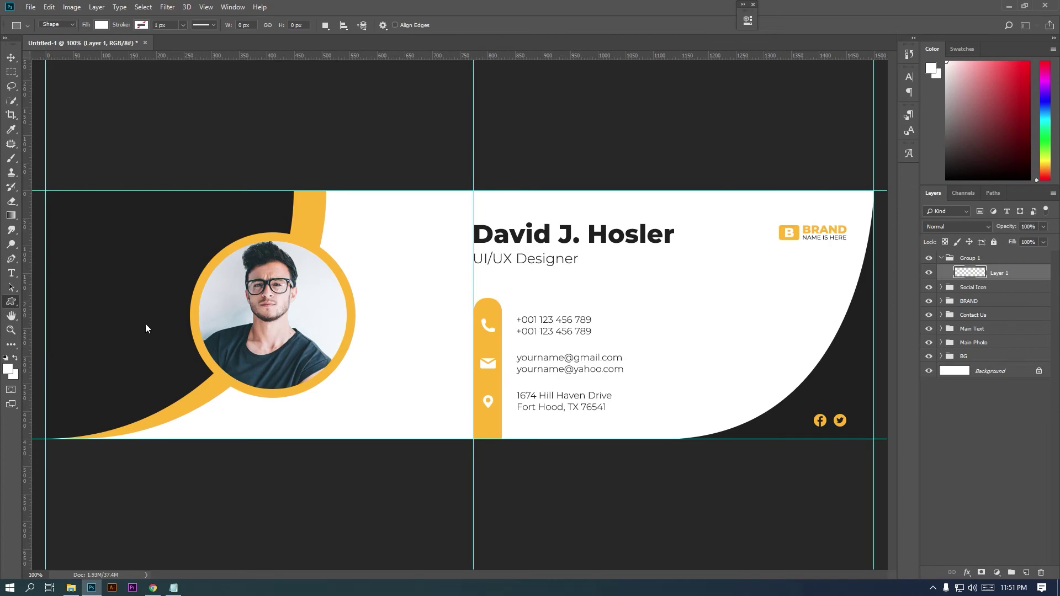
{"action": "right_click", "coordinate": [213, 296]}
{"action": "left_click", "coordinate": [494, 5]}
{"action": "mouse_move", "coordinate": [121, 250]}
{"action": "left_mouse_down"}
{"action": "mouse_move", "coordinate": [129, 260]}
{"action": "mouse_move", "coordinate": [113, 255]}
{"action": "left_mouse_up"}
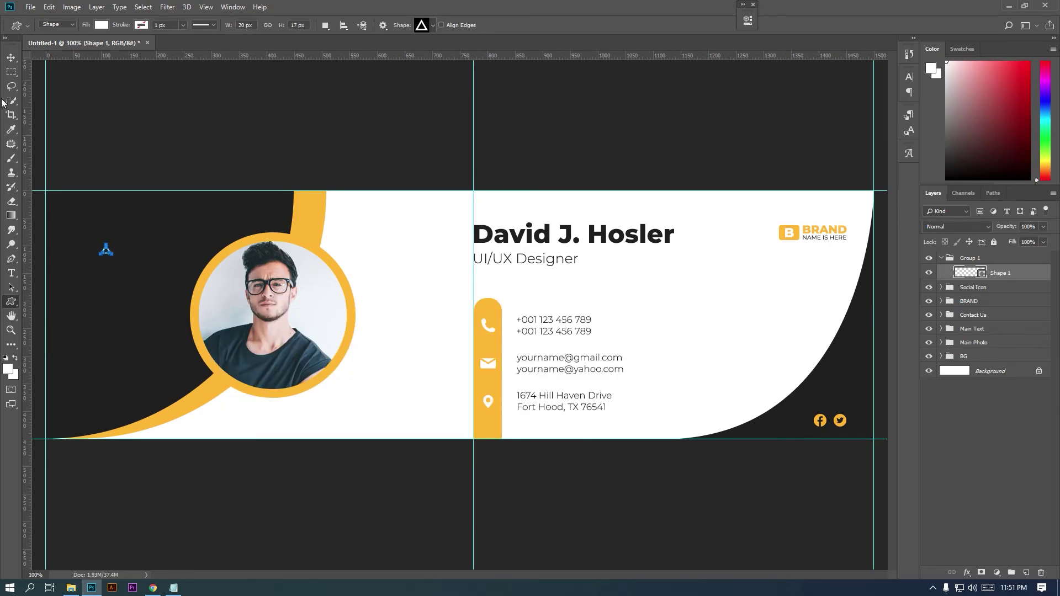
Fill the triangle with the amber sampled from the curved band beside the portrait.
{"action": "key", "text": "v"}
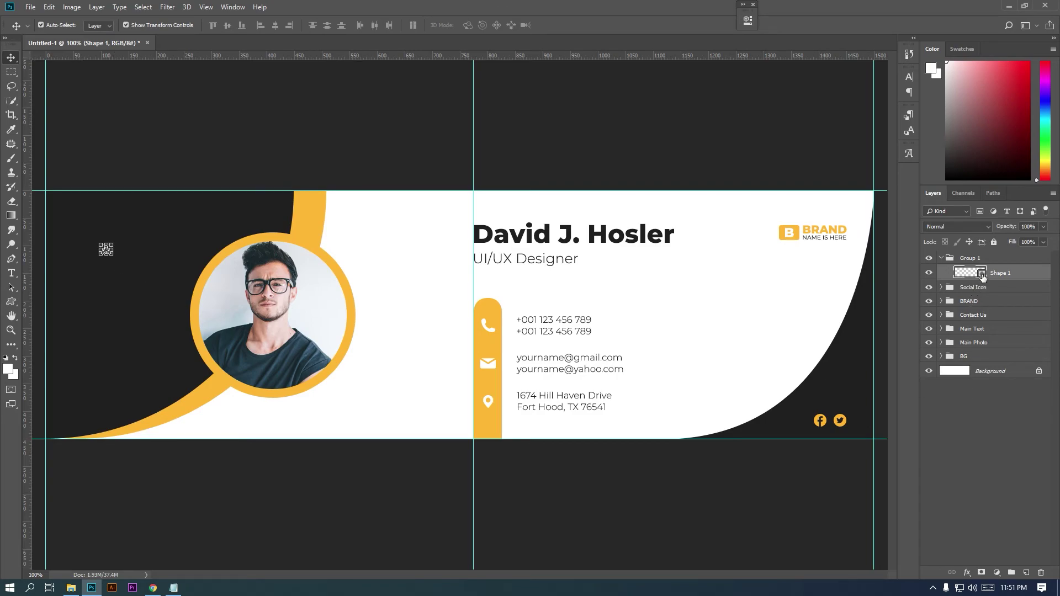
{"action": "double_click", "coordinate": [983, 274]}
{"action": "left_click", "coordinate": [310, 227]}
{"action": "left_click", "coordinate": [949, 86]}
Duplicate the amber triangle, move the copy above the social icons on the dark corner and rotate it 45°.
{"action": "key", "text": "ctrl+j"}
{"action": "key", "text": "ctrl+t"}
{"action": "left_click_drag", "start_coordinate": [106, 249], "coordinate": [841, 399]}
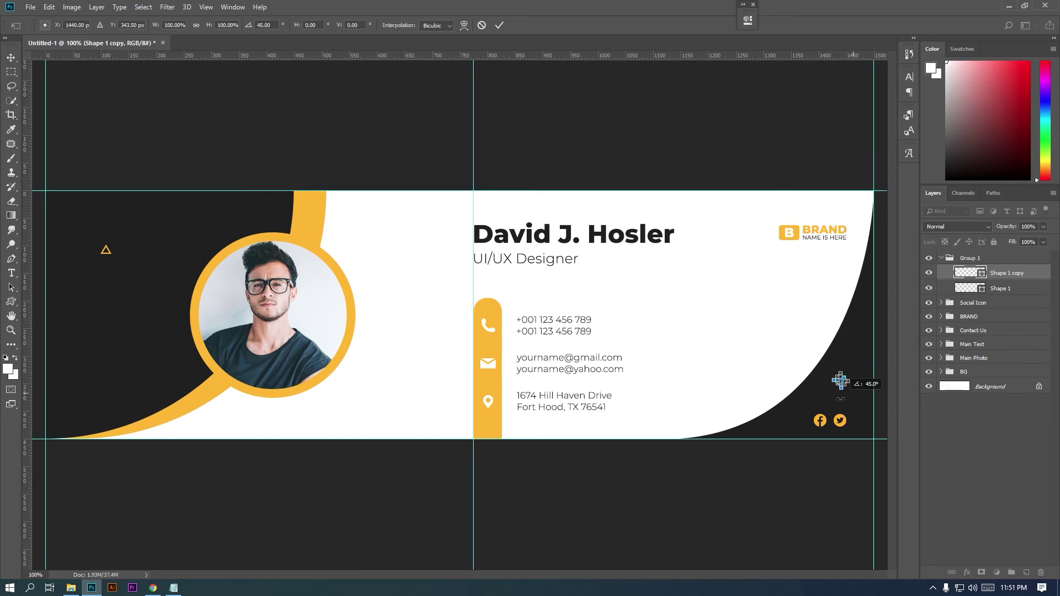
{"action": "key", "text": "Return"}
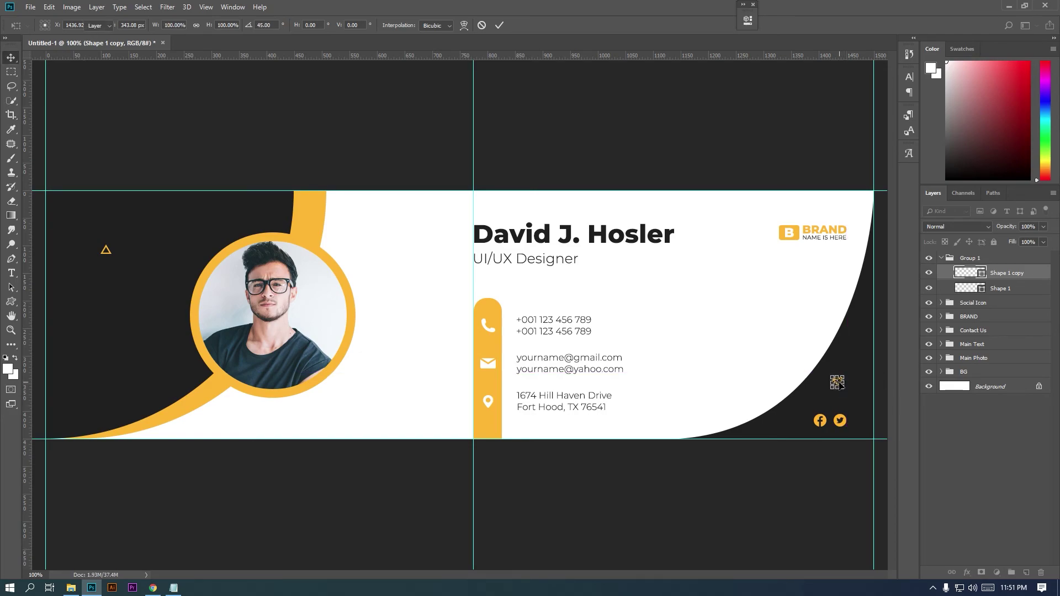
Duplicate the rotated triangle, move the copy onto the white area right of the contact details and rotate it to point right.
{"action": "left_click_drag", "start_coordinate": [1022, 275], "coordinate": [1027, 573]}
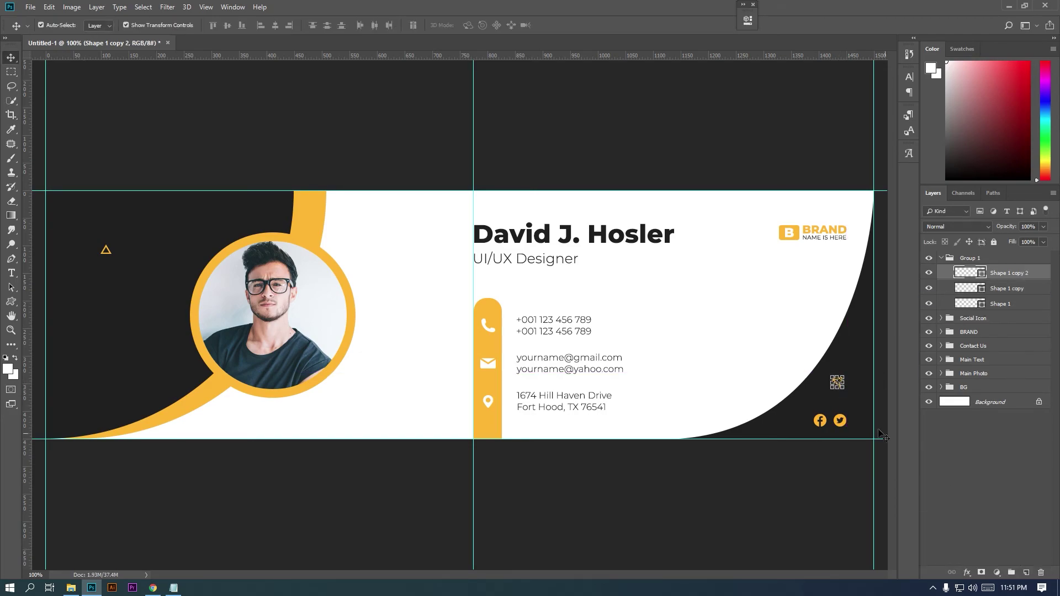
{"action": "key", "text": "ctrl+t"}
{"action": "left_click_drag", "start_coordinate": [839, 385], "coordinate": [780, 330]}
{"action": "key", "text": "Return"}
{"action": "key", "text": "ctrl+t"}
{"action": "key", "text": "Return"}
Recolour the triangle on the white area right of the contact details to light grey e5e5e5.
{"action": "double_click", "coordinate": [983, 276]}
{"action": "left_click_drag", "start_coordinate": [701, 97], "coordinate": [695, 106]}
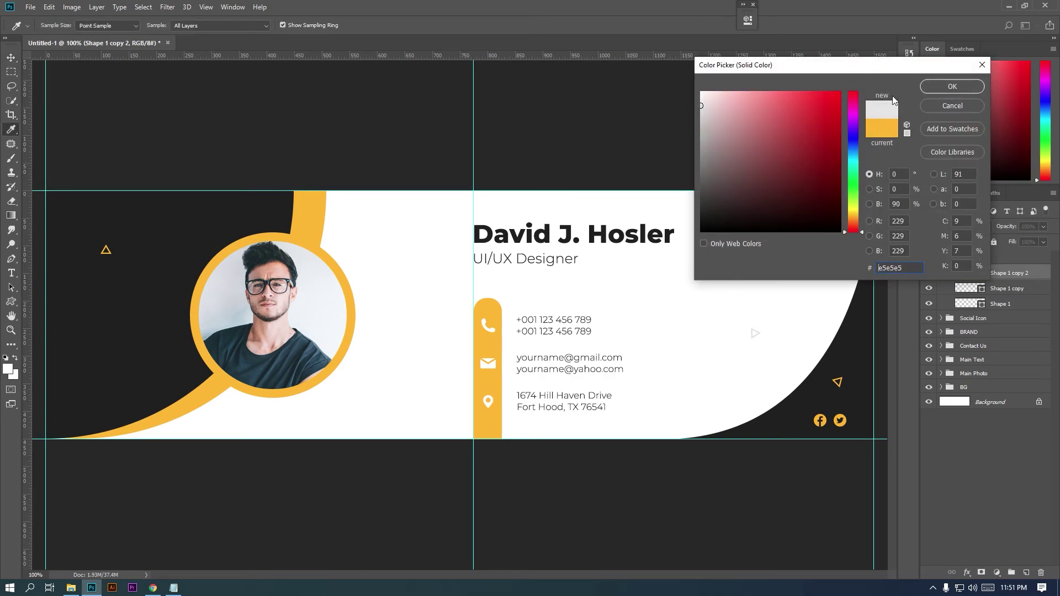
{"action": "left_click", "coordinate": [975, 88]}
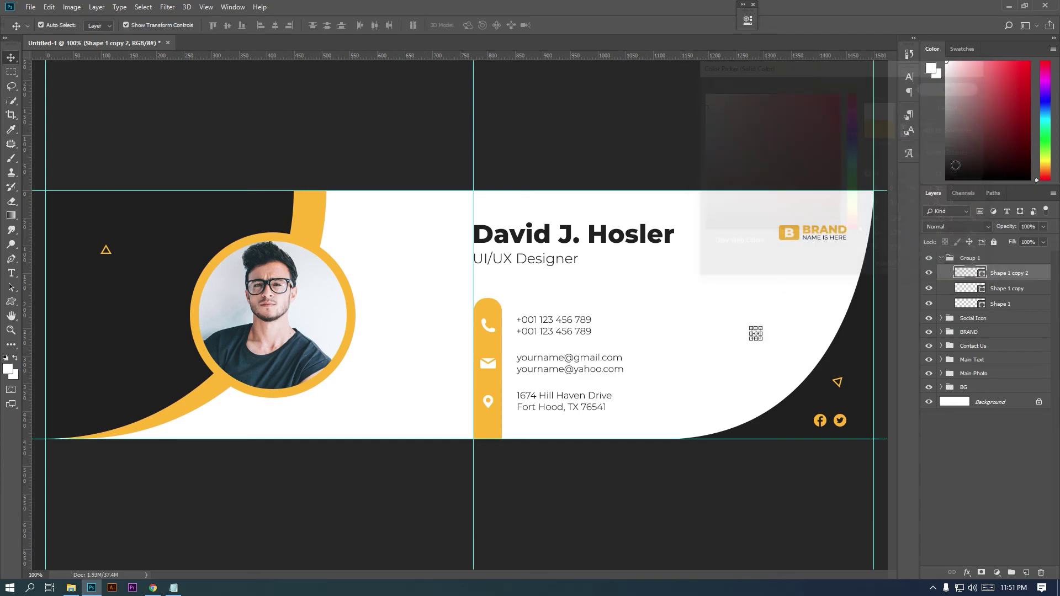
{"action": "left_click", "coordinate": [11, 73]}
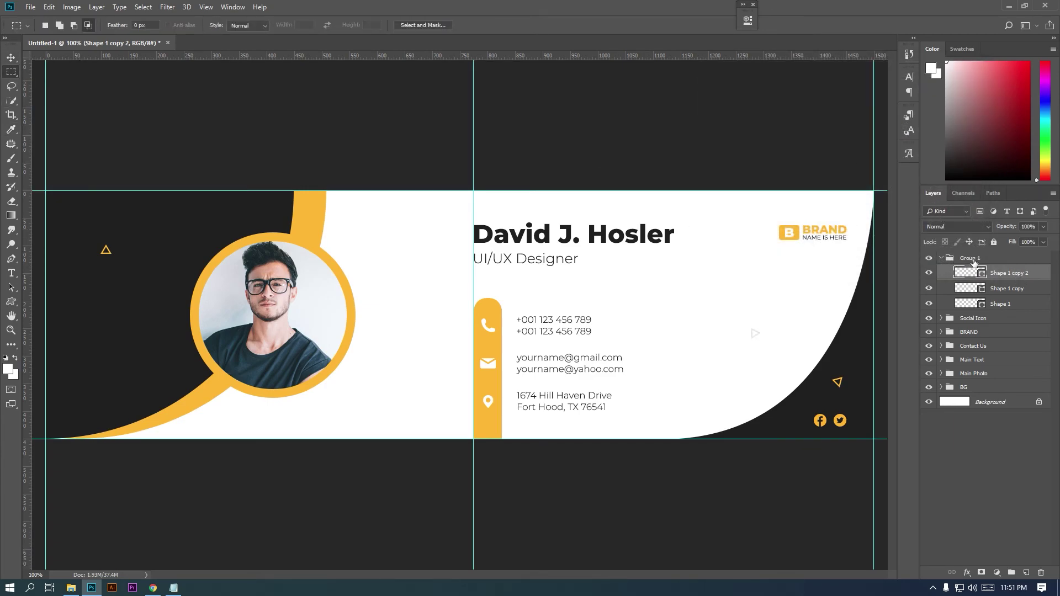
On a new layer, draw a thin amber rectangle about 73 × 5 px below the job title, starting at the vertical middle guide.
{"action": "left_click", "coordinate": [1026, 572]}
{"action": "right_click", "coordinate": [11, 302]}
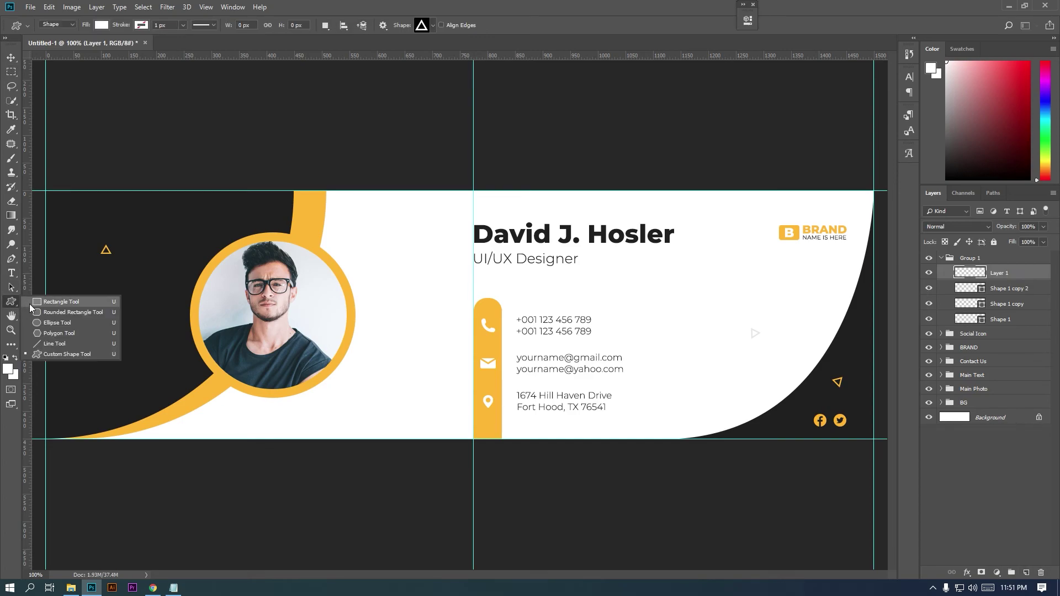
{"action": "left_click", "coordinate": [44, 303]}
{"action": "left_click_drag", "start_coordinate": [474, 278], "coordinate": [514, 280]}
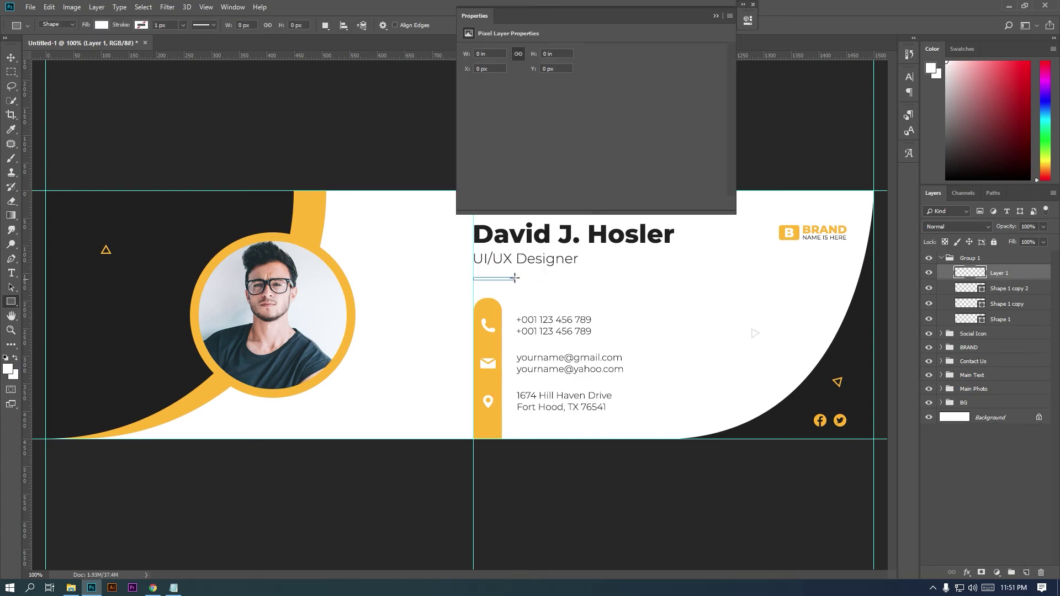
{"action": "left_click", "coordinate": [469, 85]}
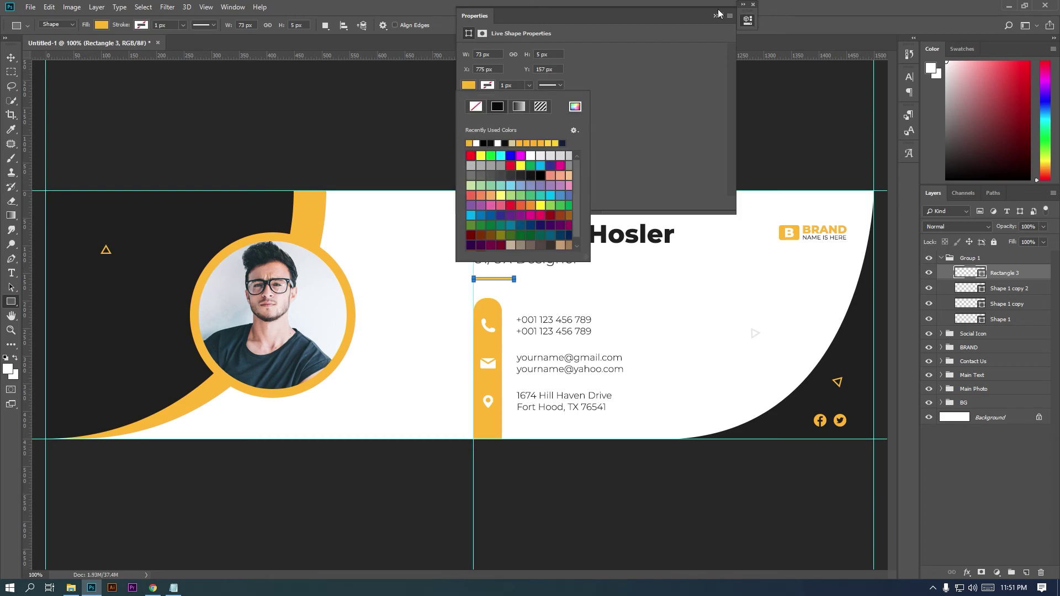
{"action": "left_click", "coordinate": [715, 14]}
{"action": "left_click", "coordinate": [746, 21]}
{"action": "left_click_drag", "start_coordinate": [466, 128], "coordinate": [491, 127]}
{"action": "left_click", "coordinate": [715, 16]}
Stretch the amber bar below the job title slightly longer to the right and make it a little thinner.
{"action": "left_click", "coordinate": [11, 72]}
{"action": "left_click", "coordinate": [10, 58]}
{"action": "left_click", "coordinate": [420, 243], "text": "ctrl"}
{"action": "scroll", "coordinate": [498, 312], "scroll_direction": "up", "scroll_amount": 1}
{"action": "left_click_drag", "start_coordinate": [492, 310], "coordinate": [505, 309]}
{"action": "left_click_drag", "start_coordinate": [418, 316], "coordinate": [419, 313]}
{"action": "left_click_drag", "start_coordinate": [432, 309], "coordinate": [432, 312]}
{"action": "key", "text": "Return"}
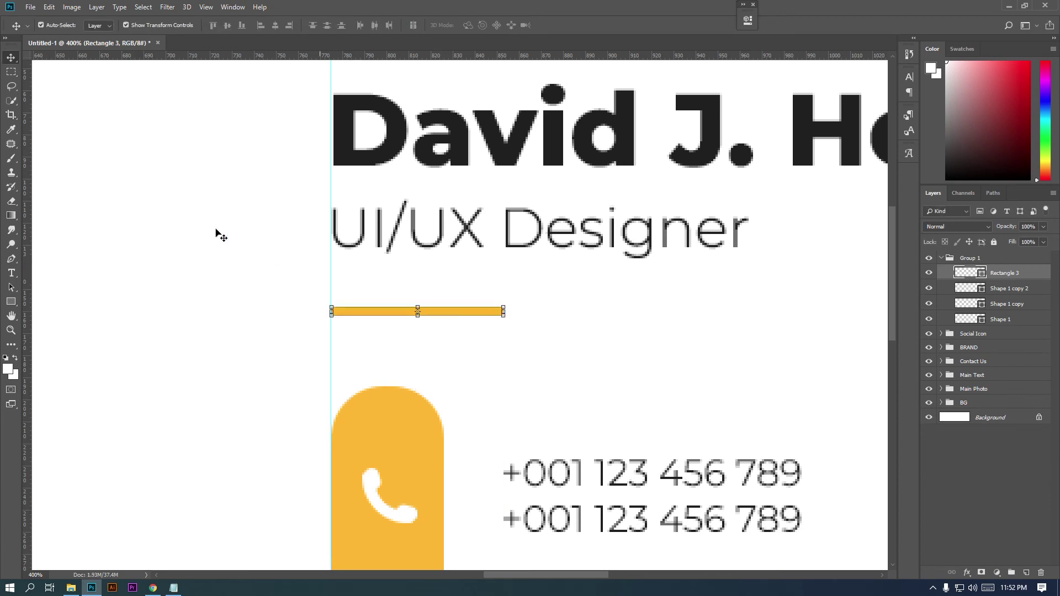
Remove the vertical guide that runs along the start of the name and contact details.
{"action": "left_click", "coordinate": [12, 72]}
{"action": "left_click", "coordinate": [286, 270], "text": "alt"}
{"action": "left_click", "coordinate": [287, 270], "text": "alt"}
{"action": "left_click", "coordinate": [287, 270], "text": "alt"}
{"action": "left_click_drag", "start_coordinate": [309, 254], "coordinate": [337, 233]}
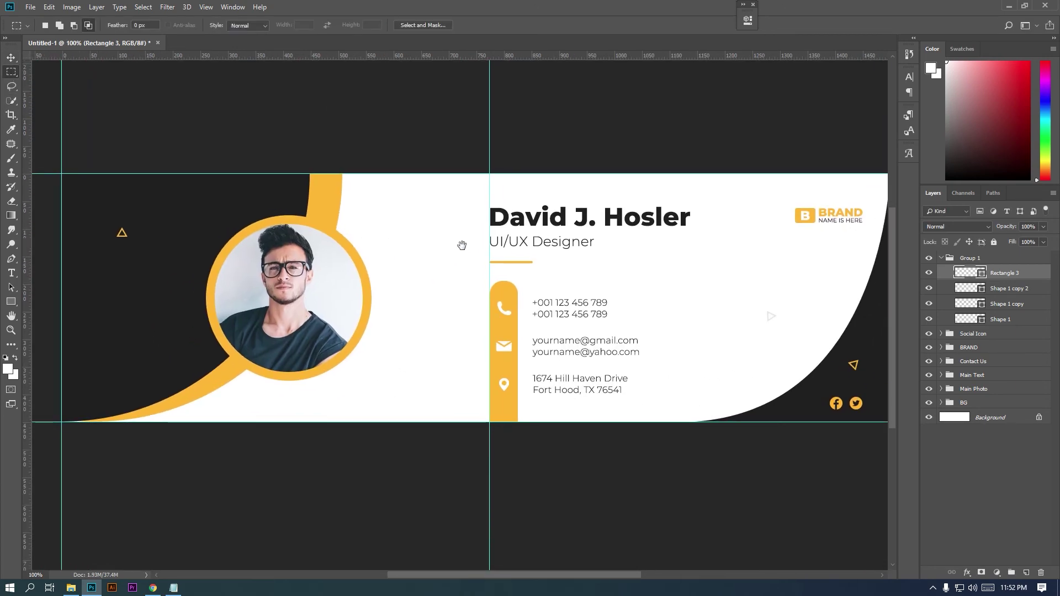
{"action": "left_click_drag", "start_coordinate": [489, 247], "coordinate": [622, 54]}
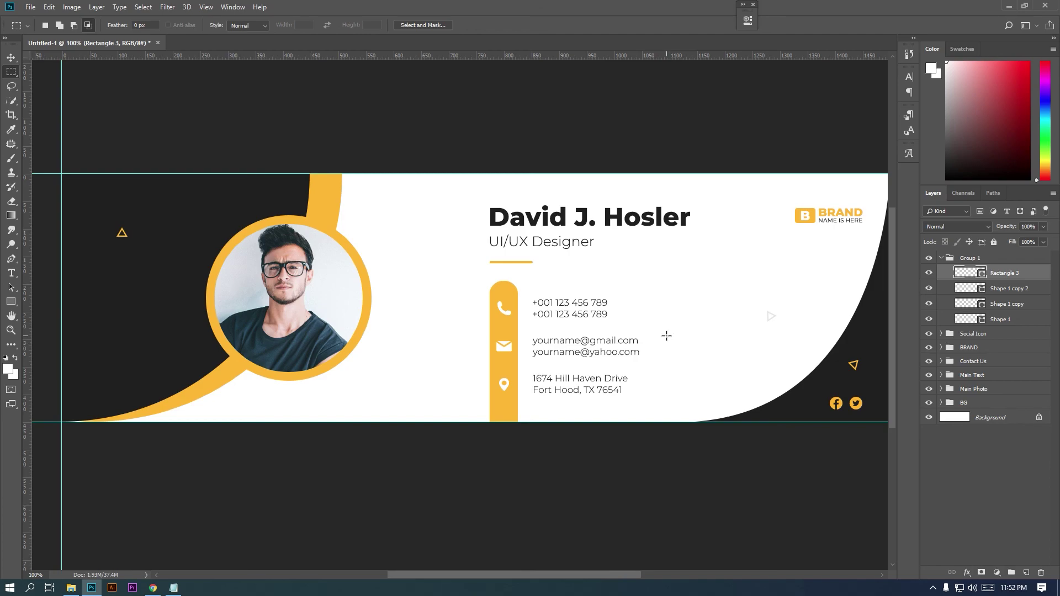
Rename the group of triangles and the amber bar as FX, collapse it, deselect all layers and fit the banner to the window.
{"action": "double_click", "coordinate": [970, 258]}
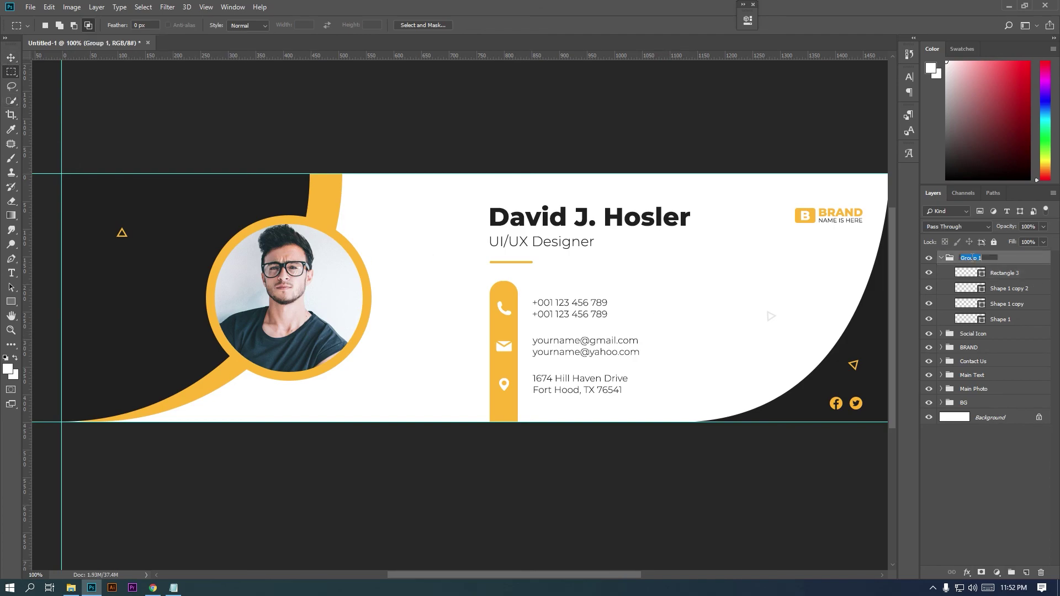
{"action": "left_click", "coordinate": [941, 258]}
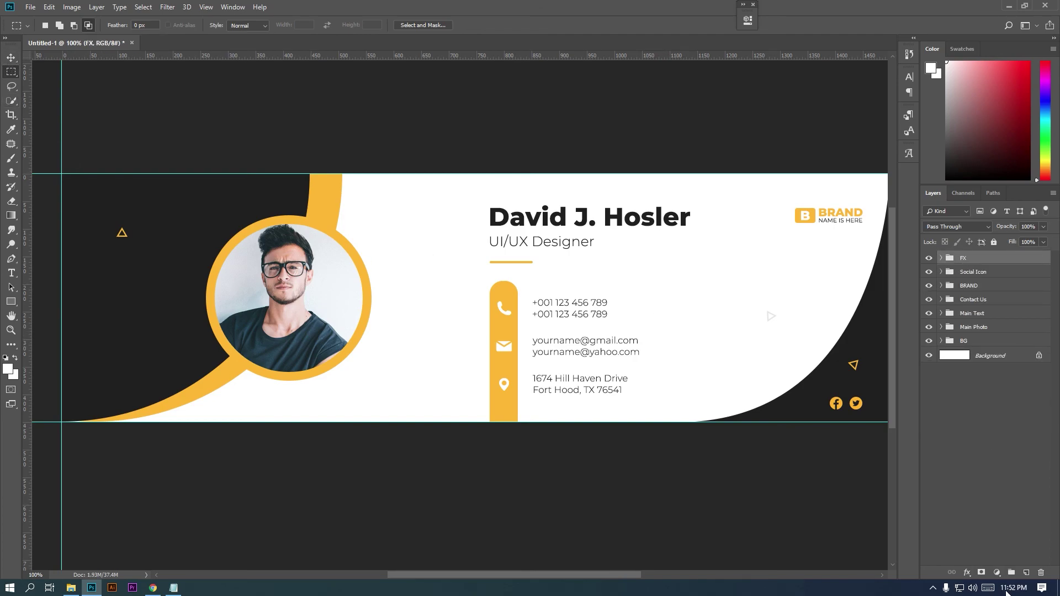
{"action": "left_click", "coordinate": [1012, 500]}
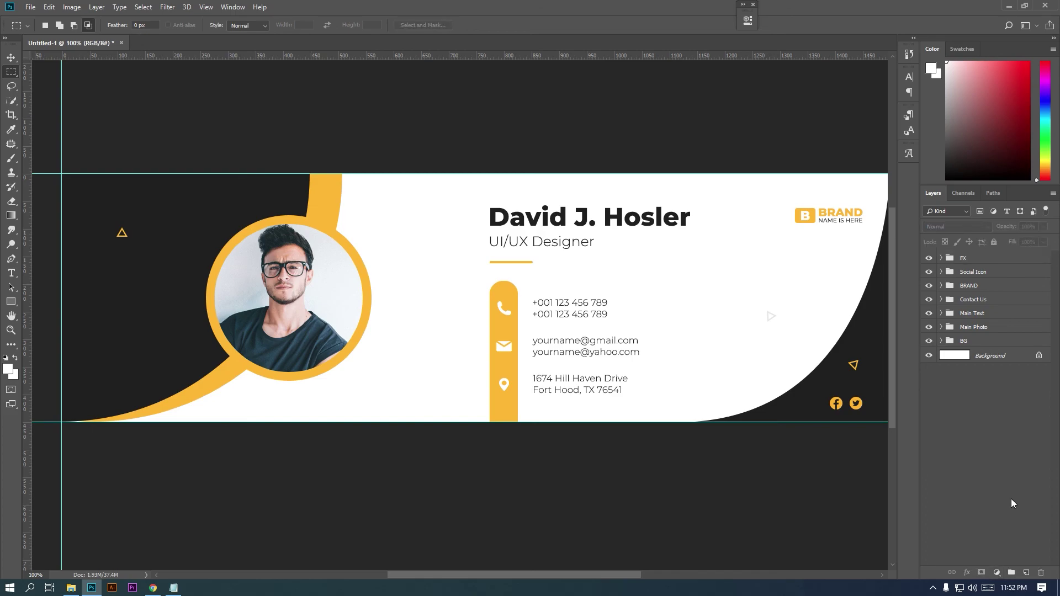
{"action": "key", "text": "ctrl+0"}
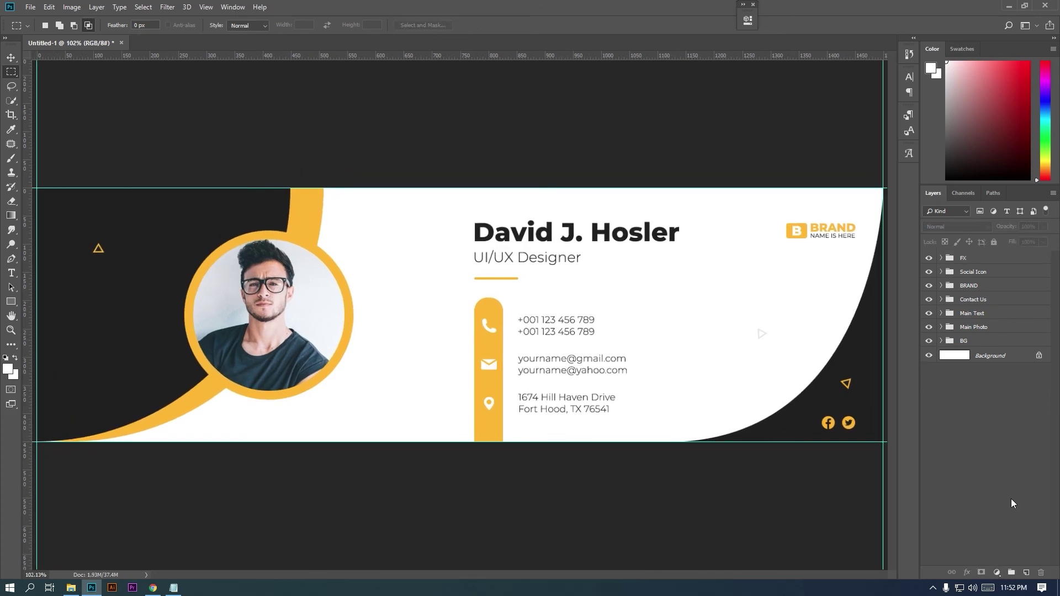